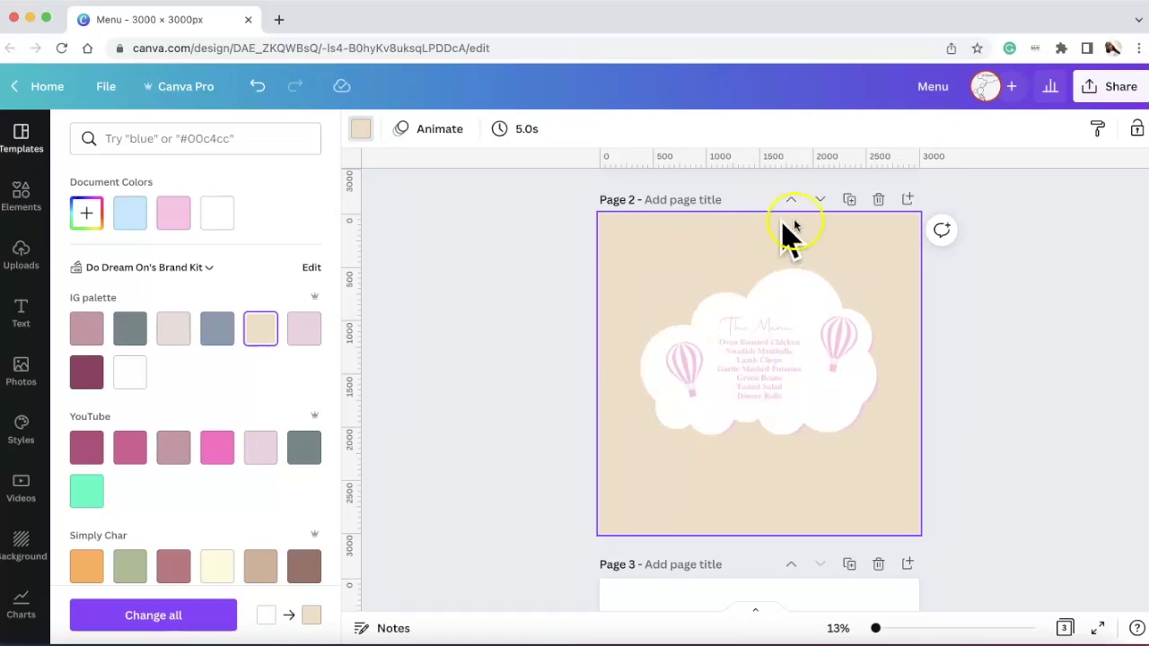
# - Add a page after page 2 and set its background to the pale cream colour from the Simply Char palette
pyautogui.click(906, 201)
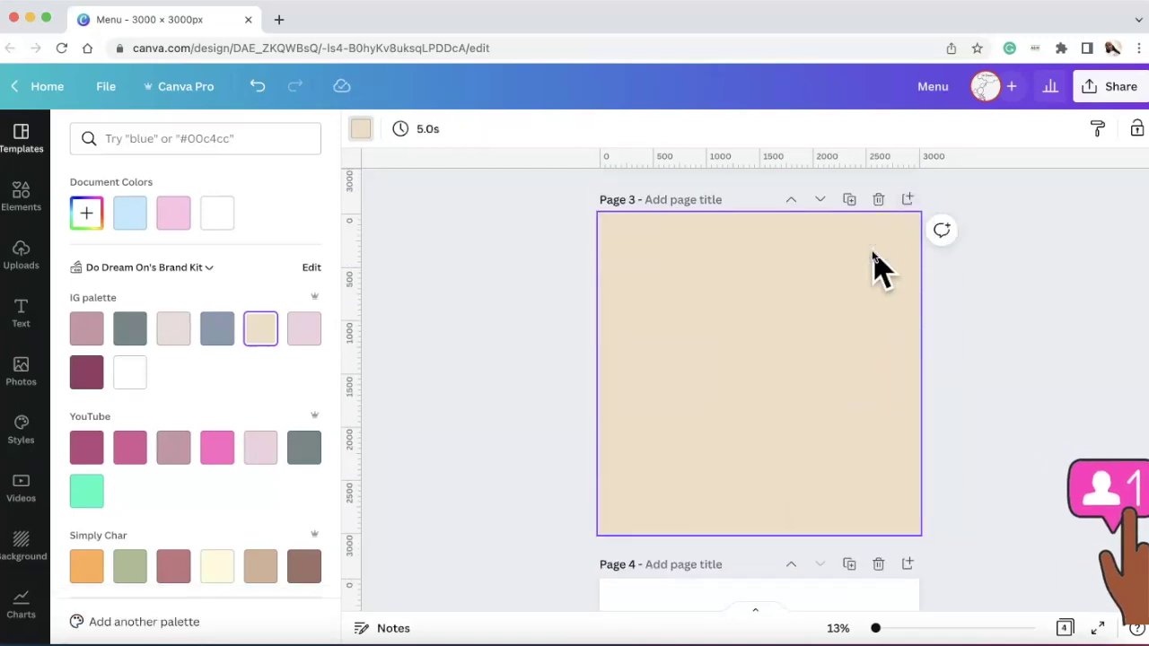
pyautogui.click(216, 566)
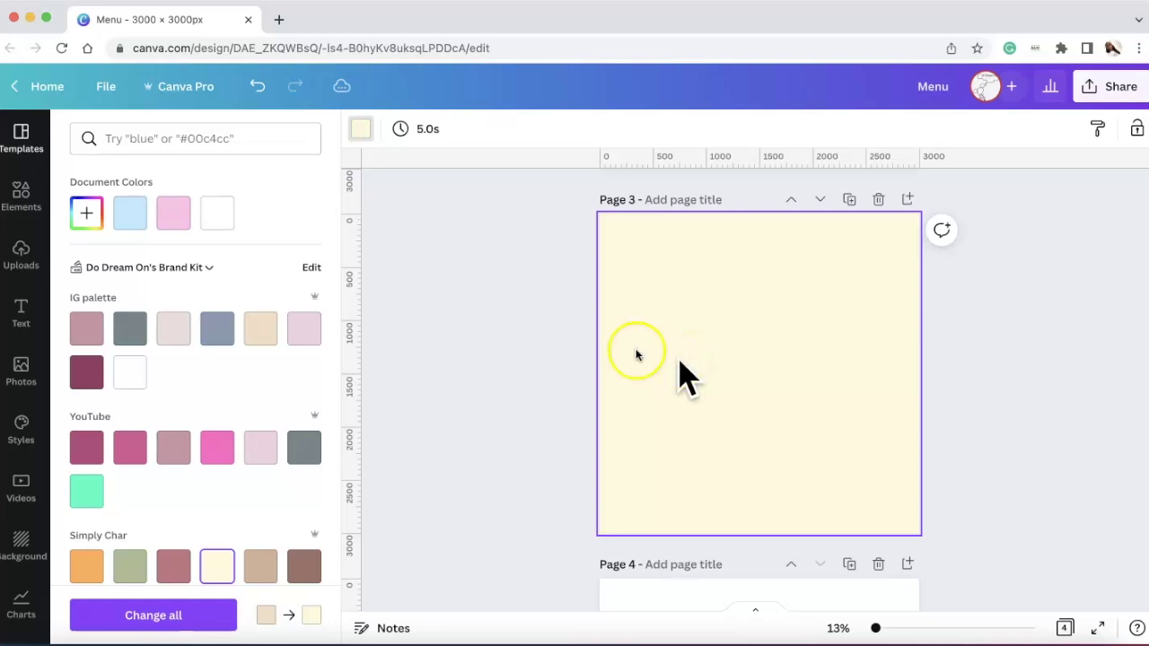
# - Search the design elements for "Cloud"
pyautogui.click(22, 200)
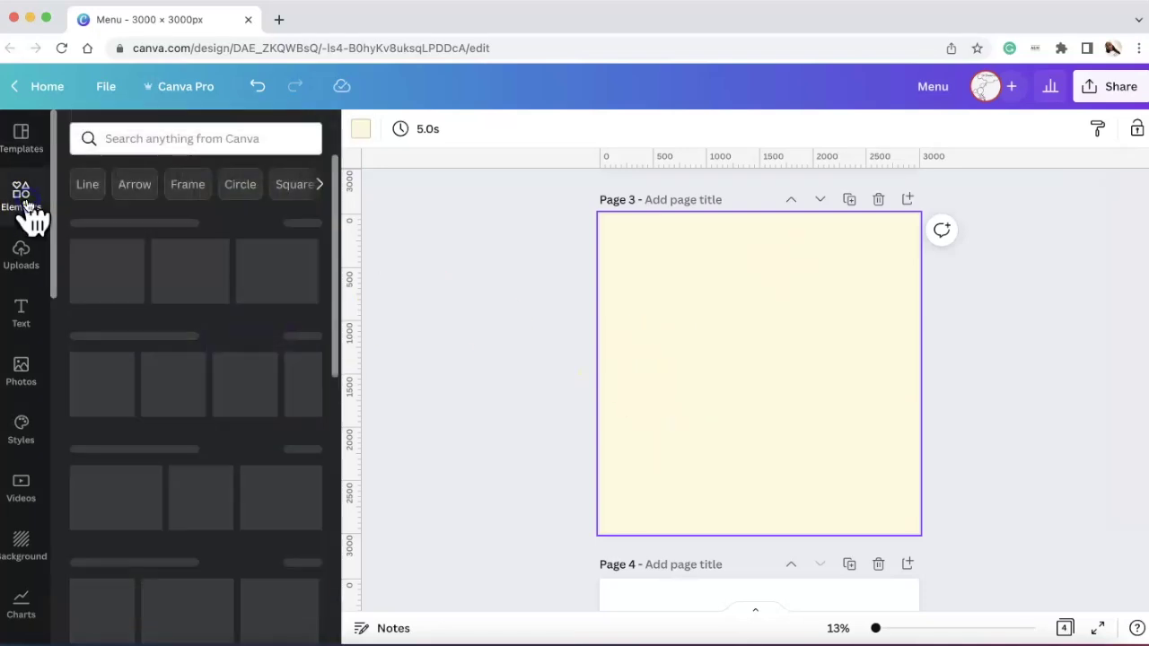
pyautogui.click(187, 140)
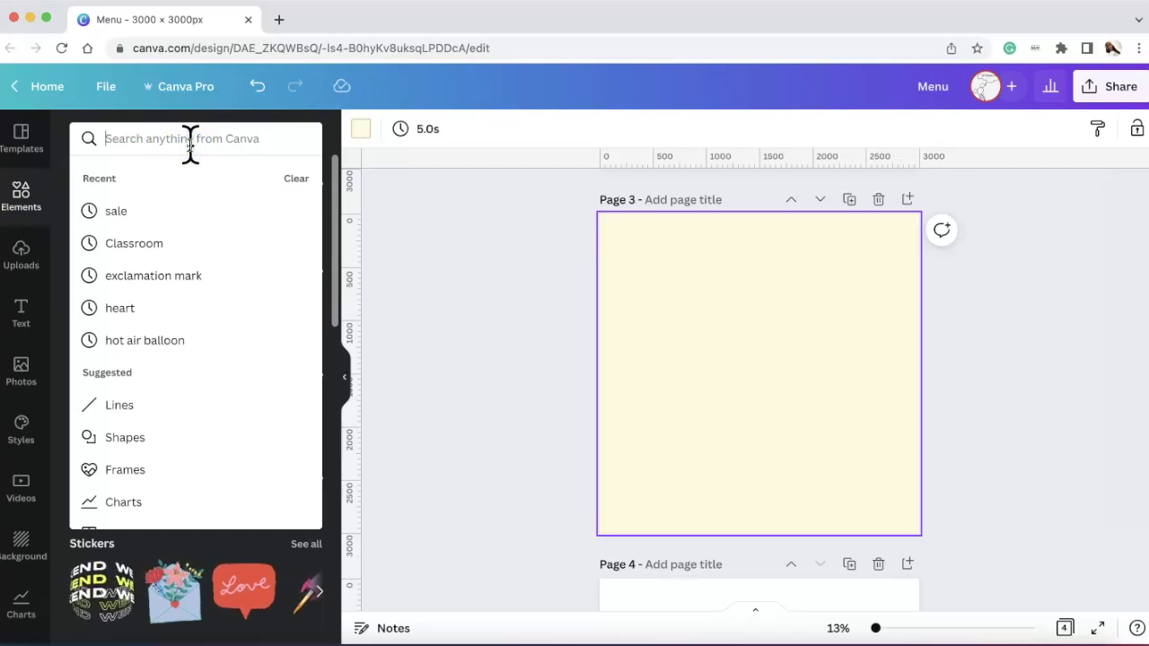
pyautogui.write('Cloud')
pyautogui.press('Return')
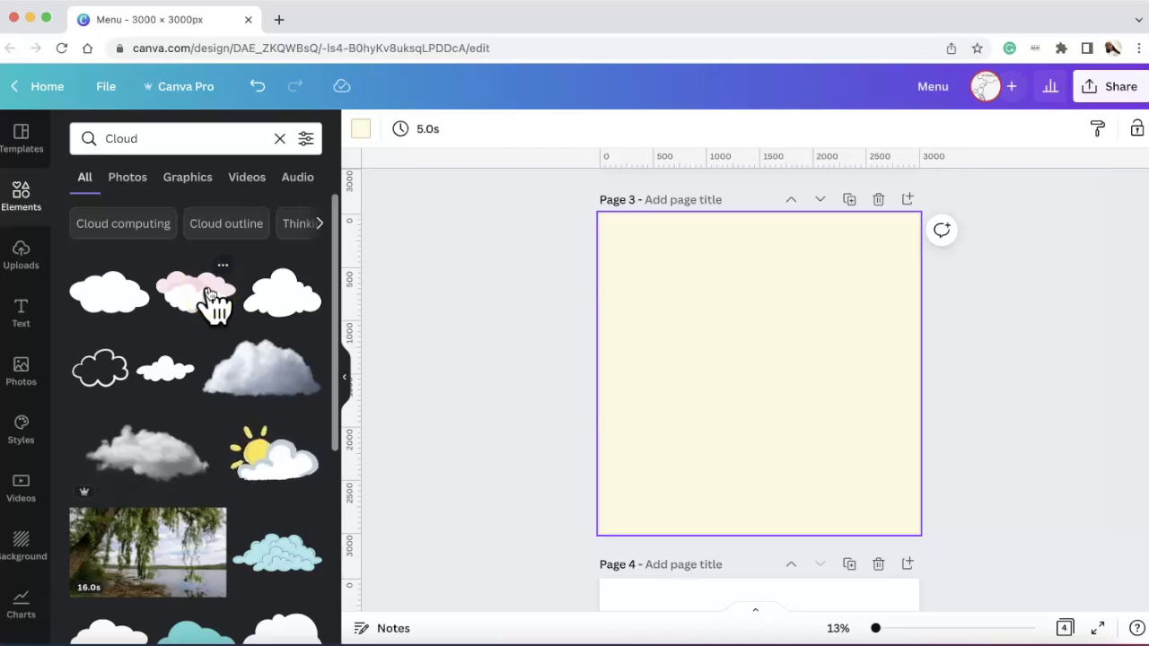
# - Look through the cloud search results for a graphic resembling the full, puffy cloud used on page 2
pyautogui.click(34, 611)
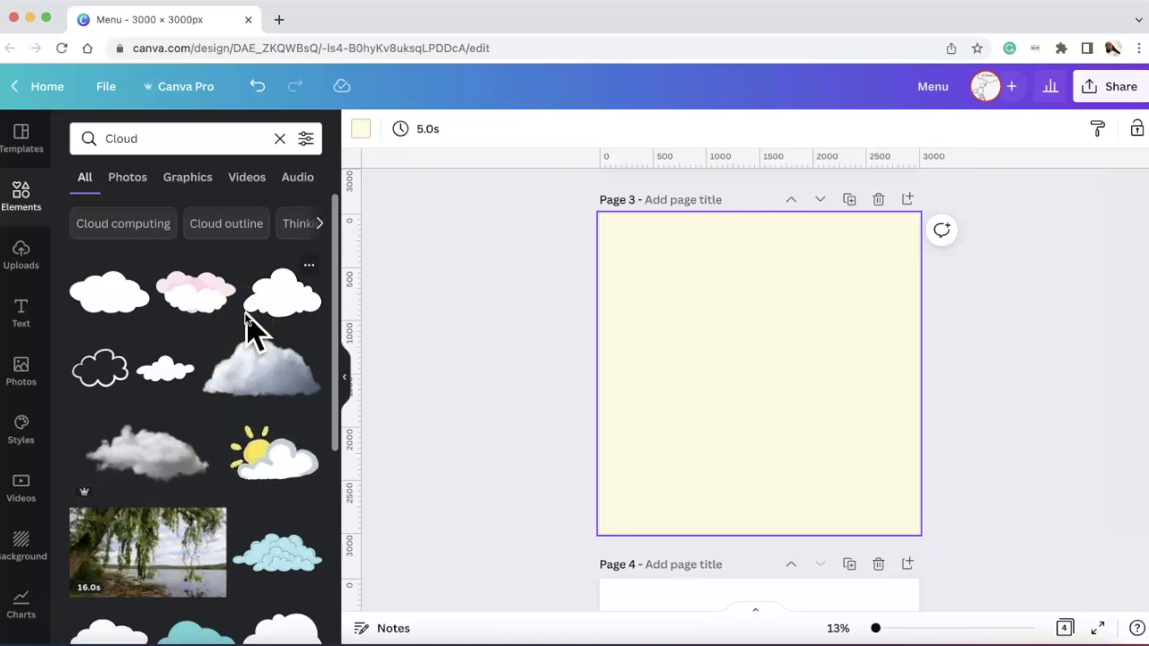
pyautogui.scroll(-5, 251, 328)
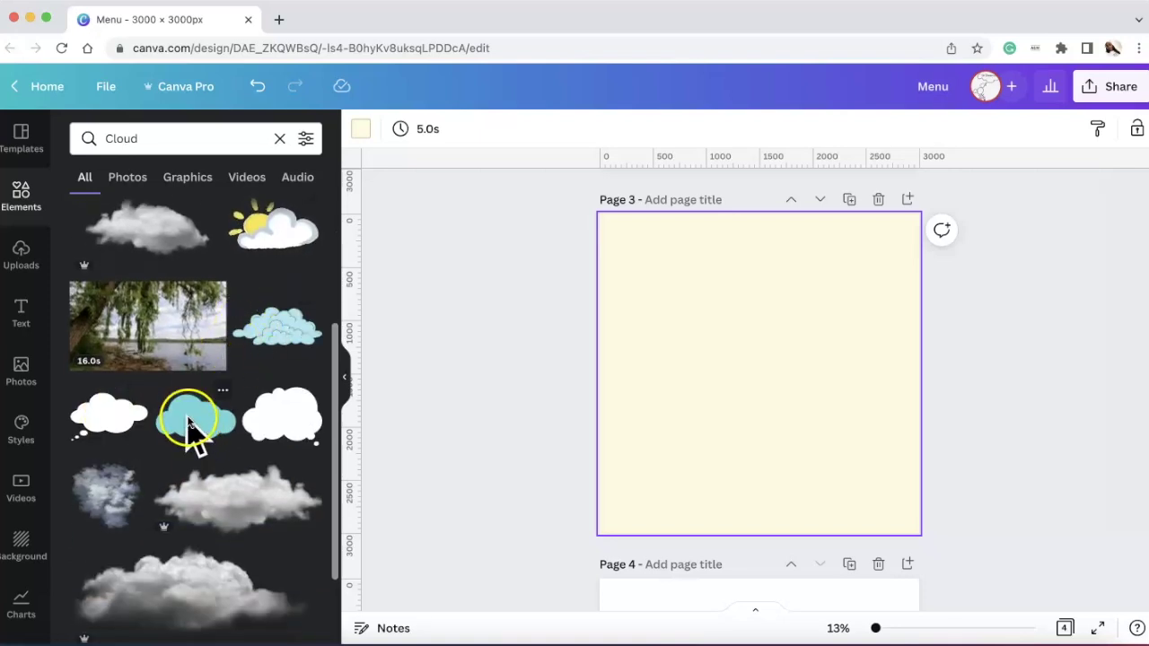
pyautogui.scroll(5, 184, 431)
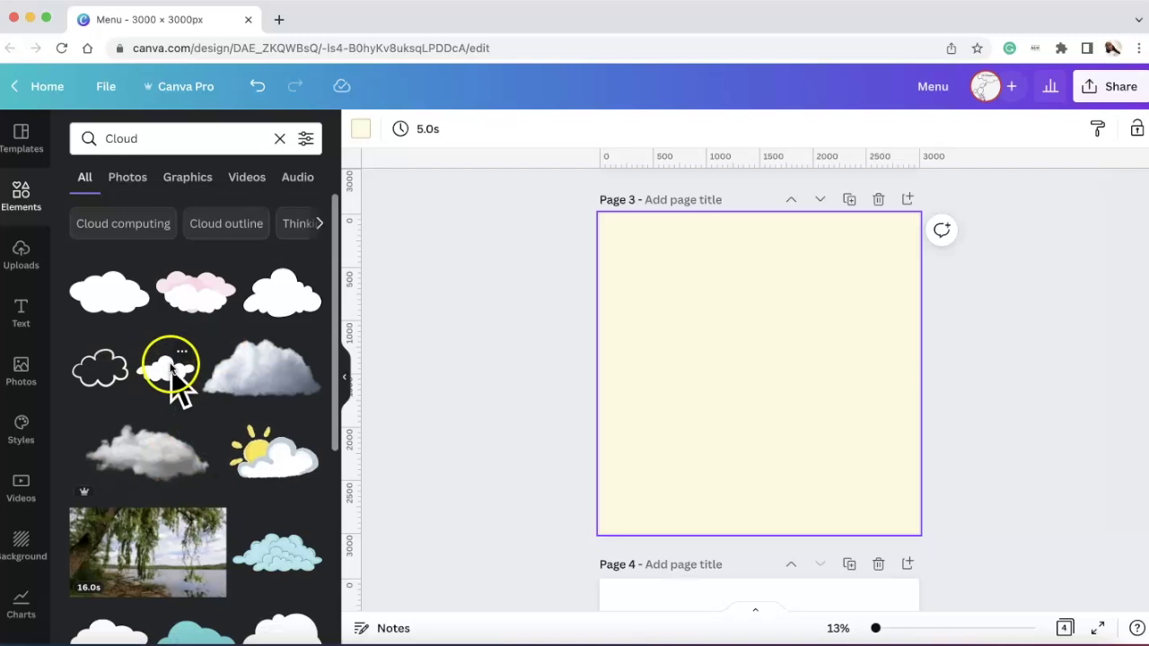
pyautogui.scroll(-10, 267, 431)
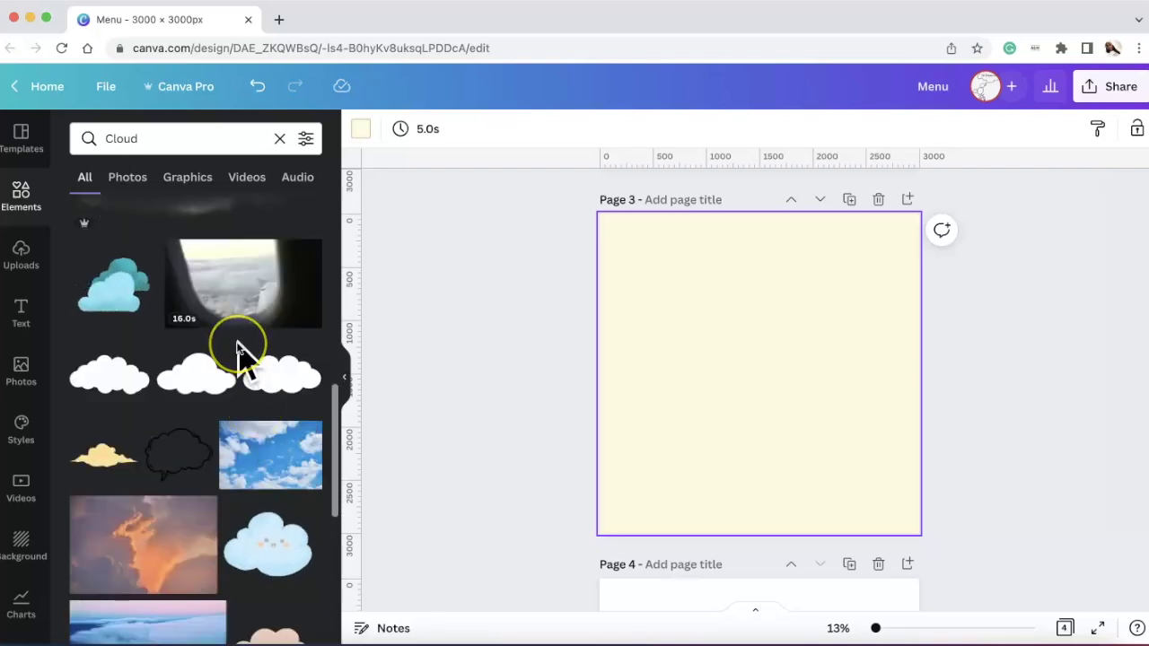
pyautogui.scroll(-3, 239, 351)
pyautogui.scroll(-5, 243, 357)
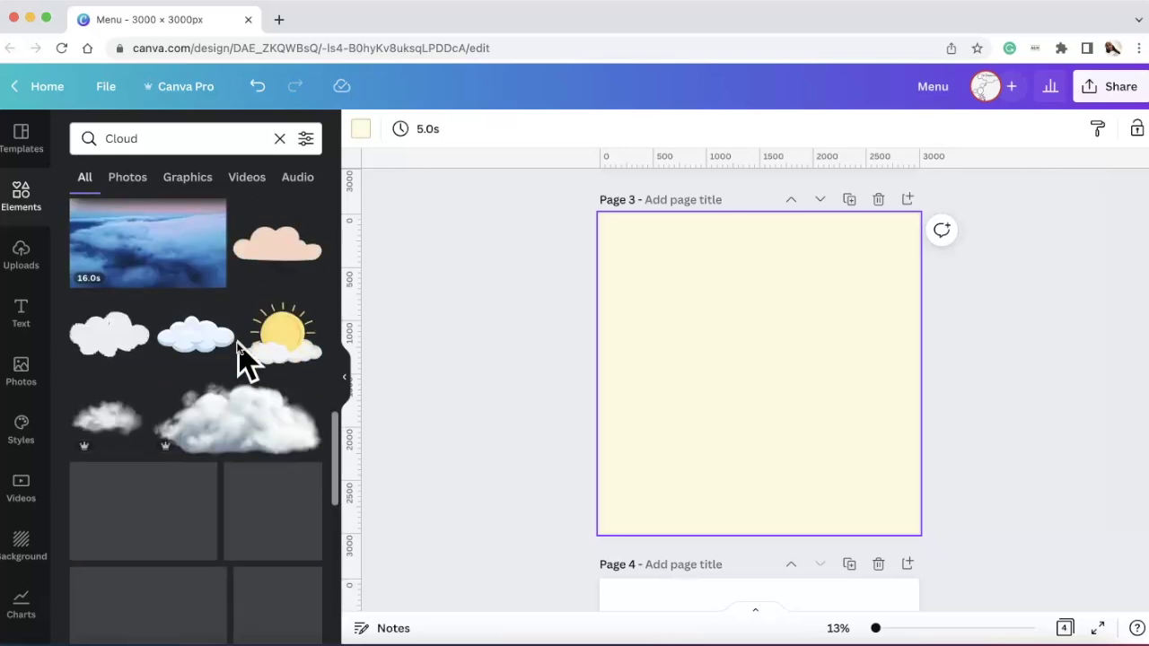
pyautogui.scroll(-4, 205, 397)
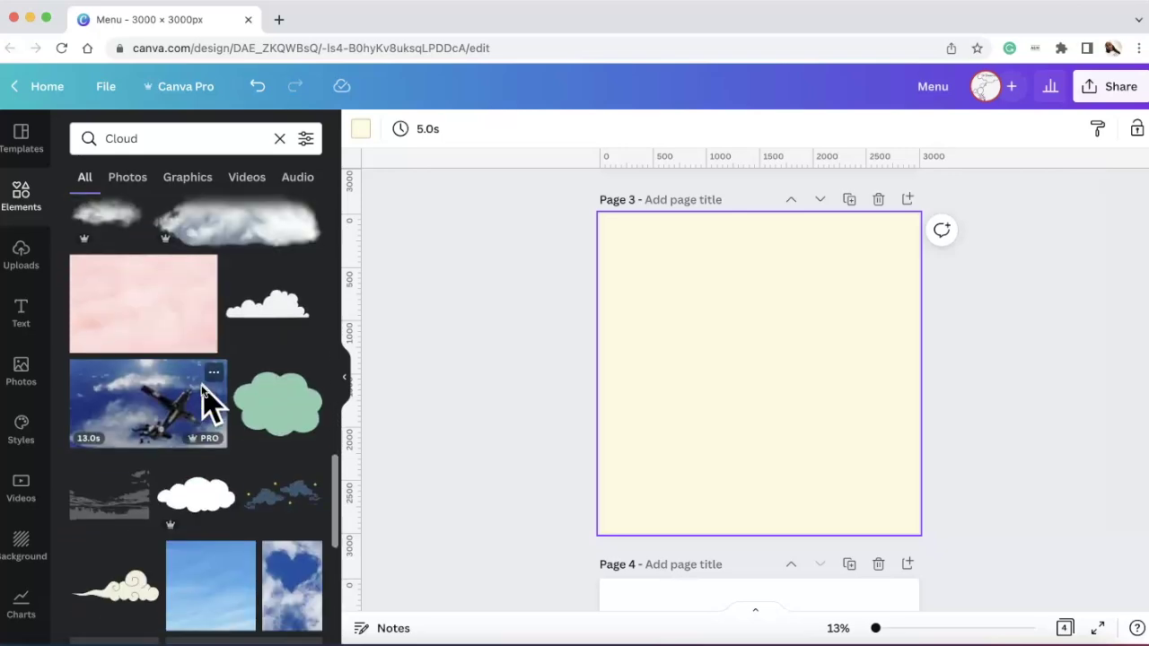
pyautogui.scroll(-3, 186, 449)
pyautogui.scroll(-4, 186, 449)
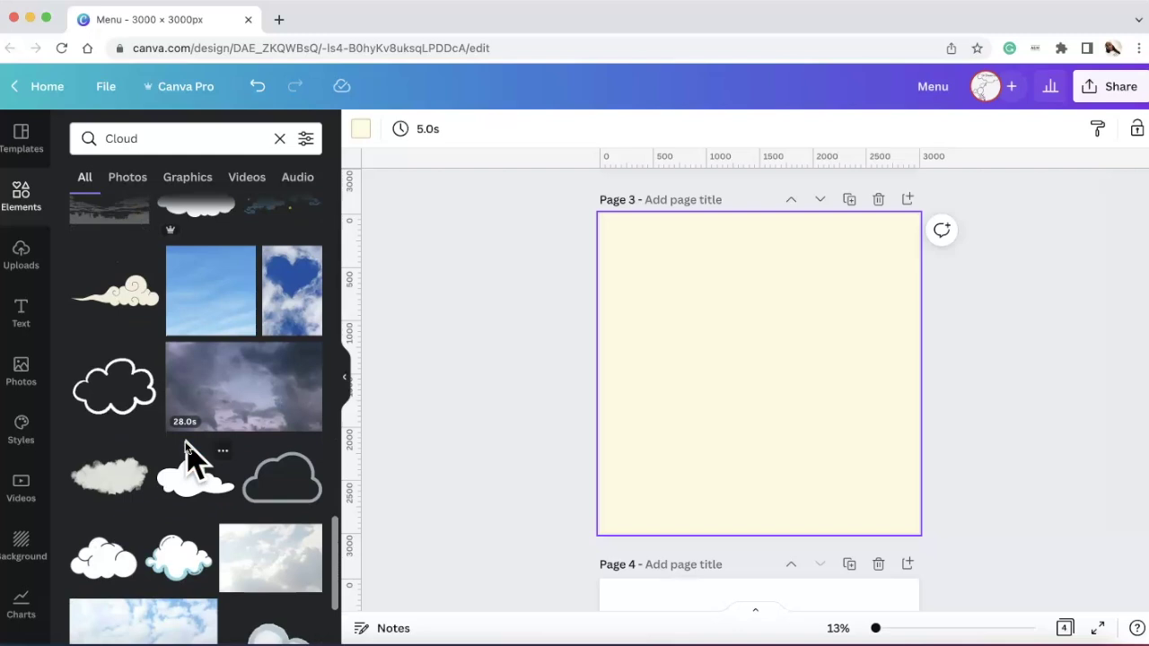
pyautogui.click(217, 429)
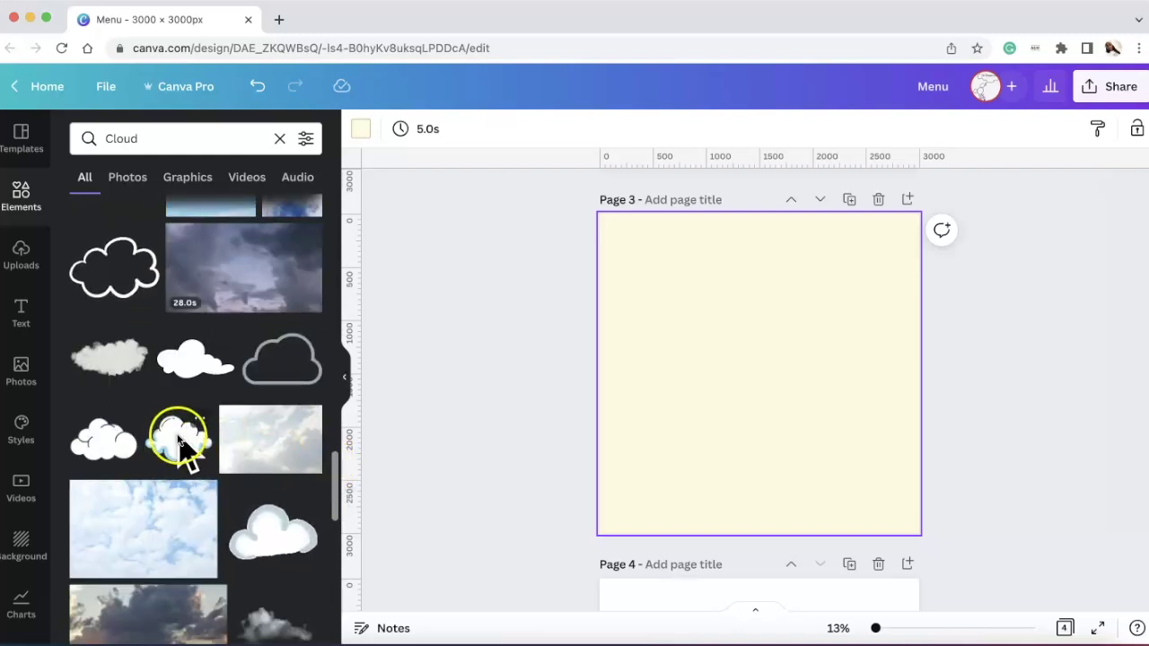
pyautogui.scroll(-2, 241, 418)
pyautogui.scroll(-5, 240, 417)
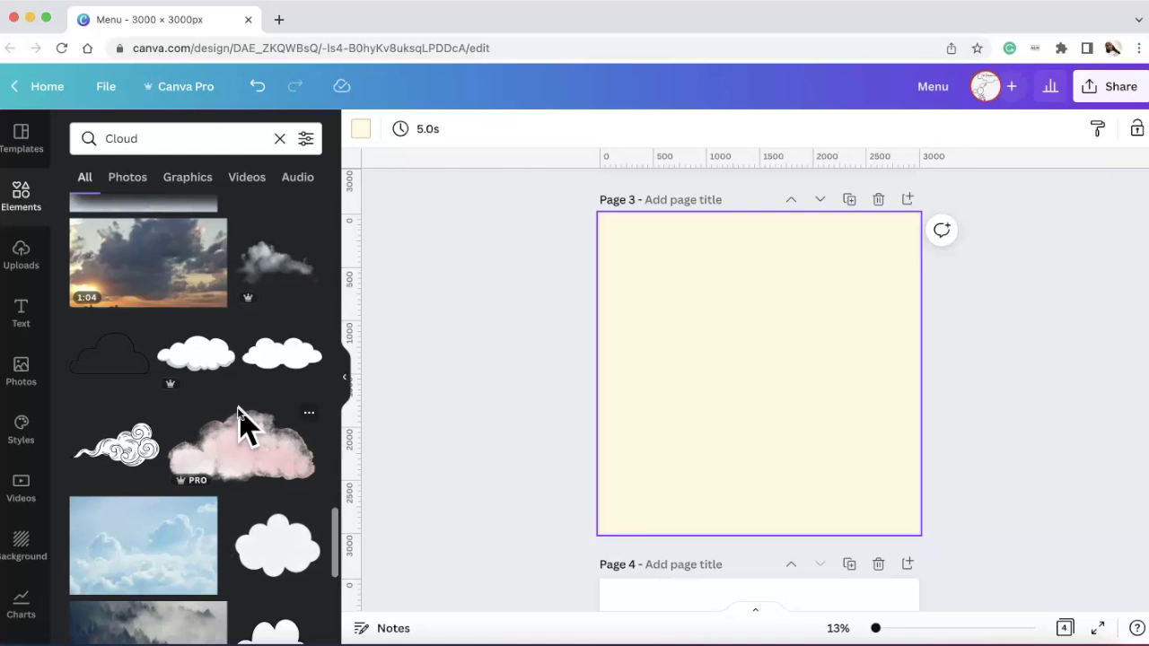
# - Try a flat white cloud with a grey lower shadow on page 3, enlarged around the page's centre
pyautogui.click(200, 358)
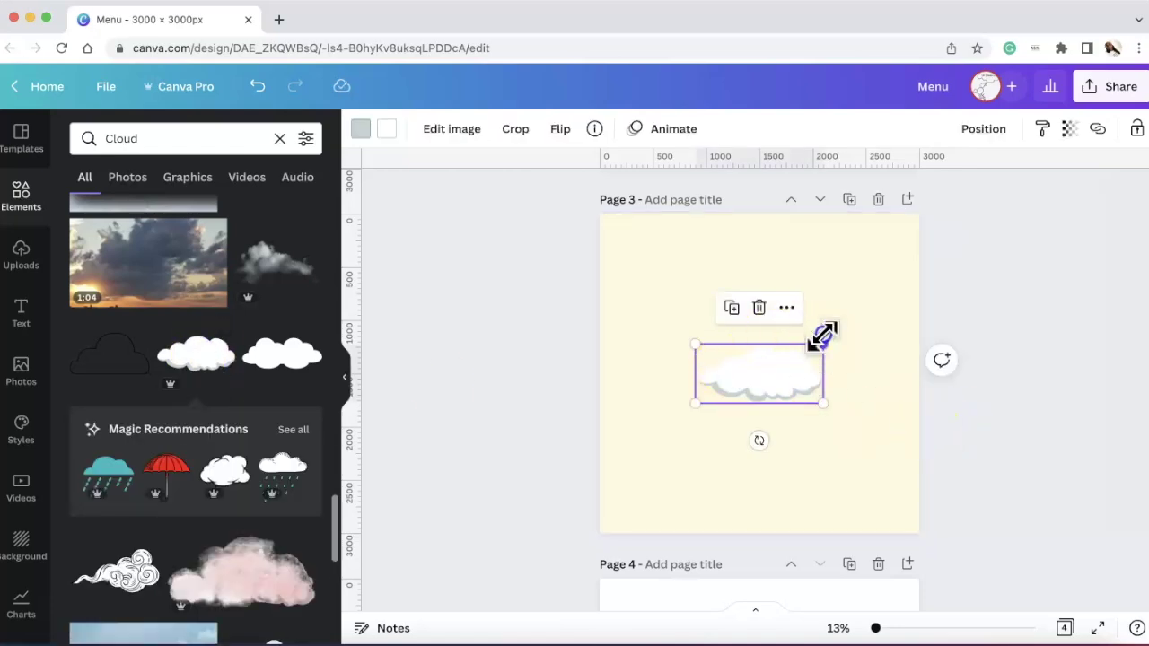
pyautogui.moveTo(822, 337); pyautogui.dragTo(885, 210)
pyautogui.moveTo(826, 359); pyautogui.dragTo(782, 359)
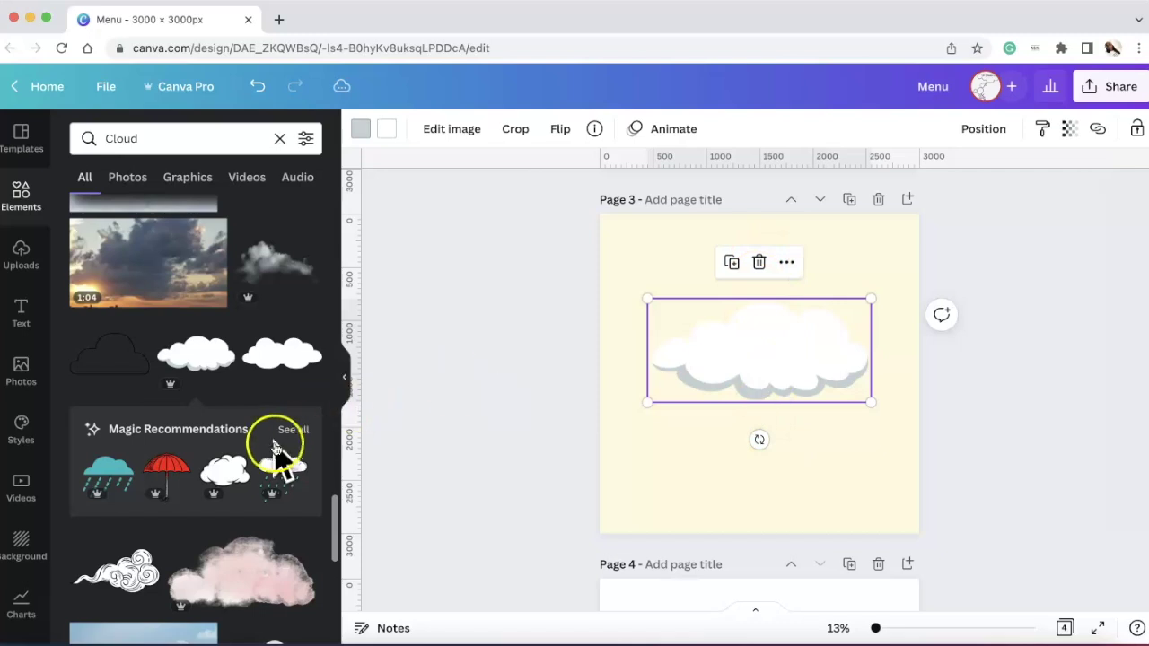
# - Replace the grey-shadowed cloud on page 3 with the puffy white cloud used on page 2, found further down the results
pyautogui.scroll(-8, 270, 454)
pyautogui.scroll(-5, 271, 454)
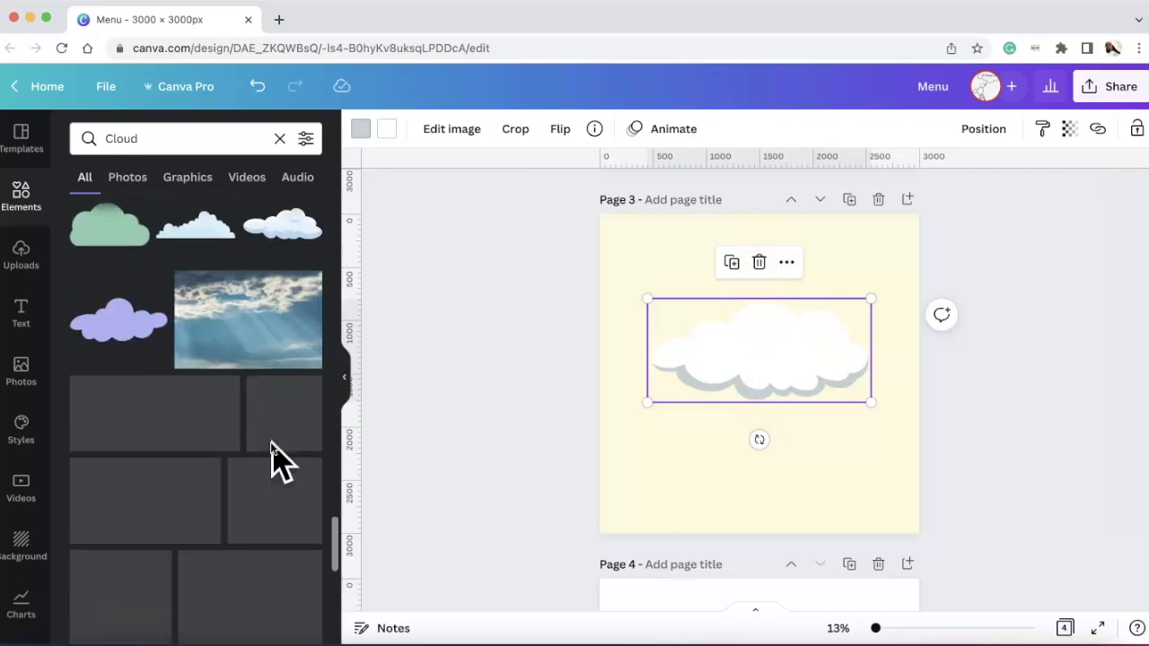
pyautogui.scroll(-10, 270, 446)
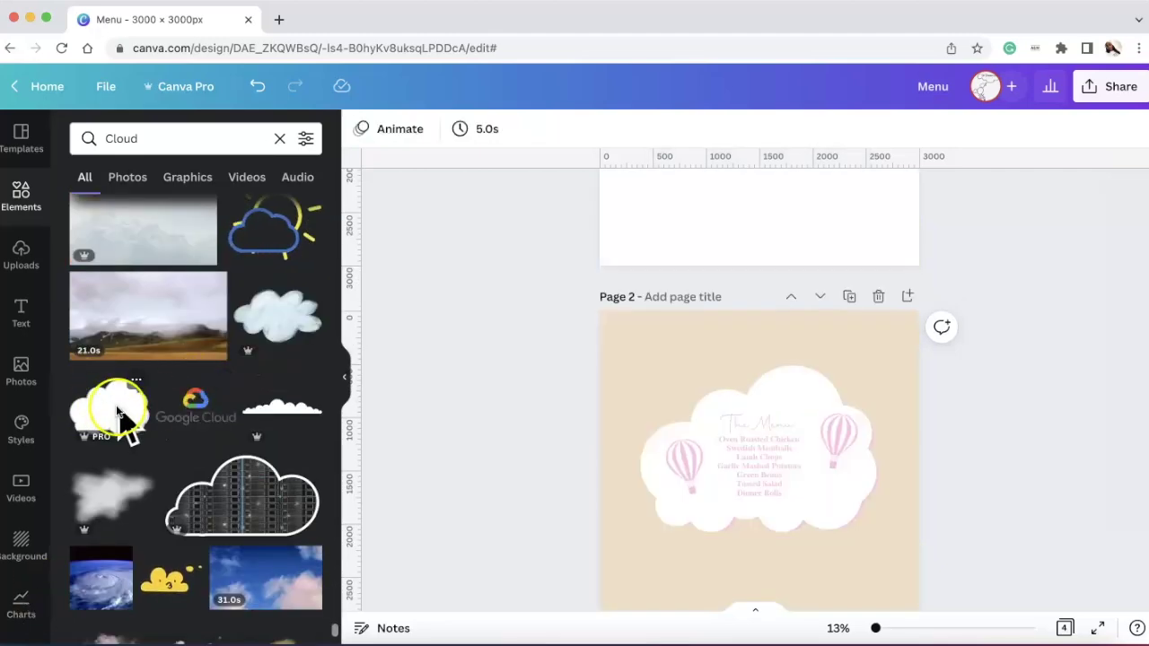
pyautogui.click(117, 413)
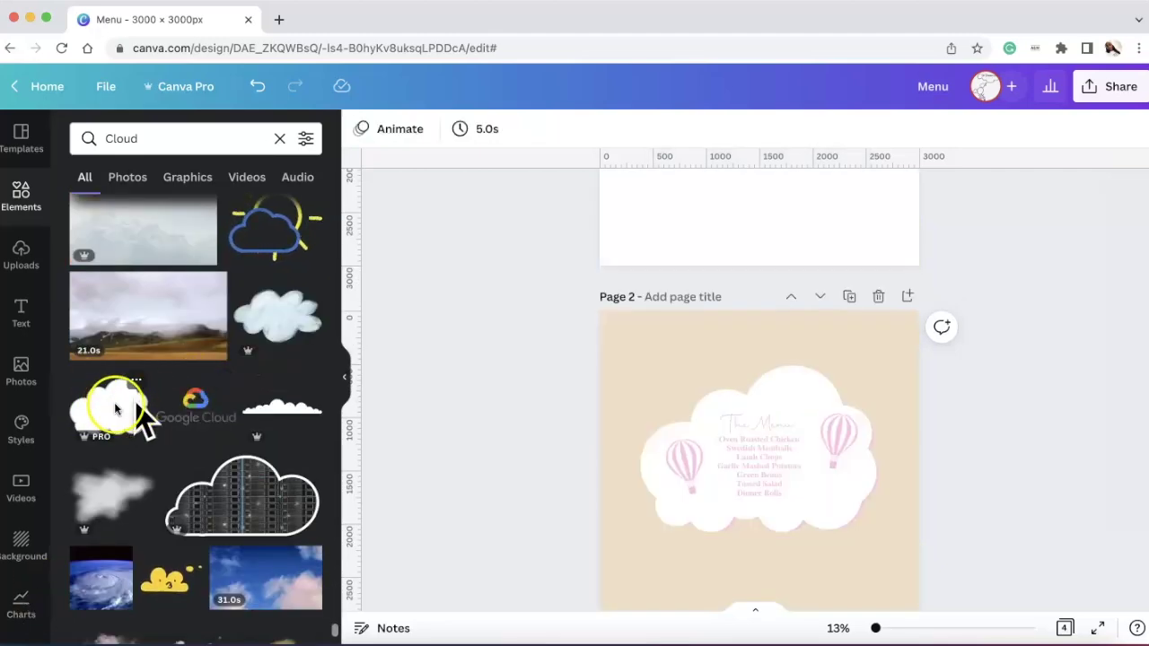
pyautogui.click(738, 364)
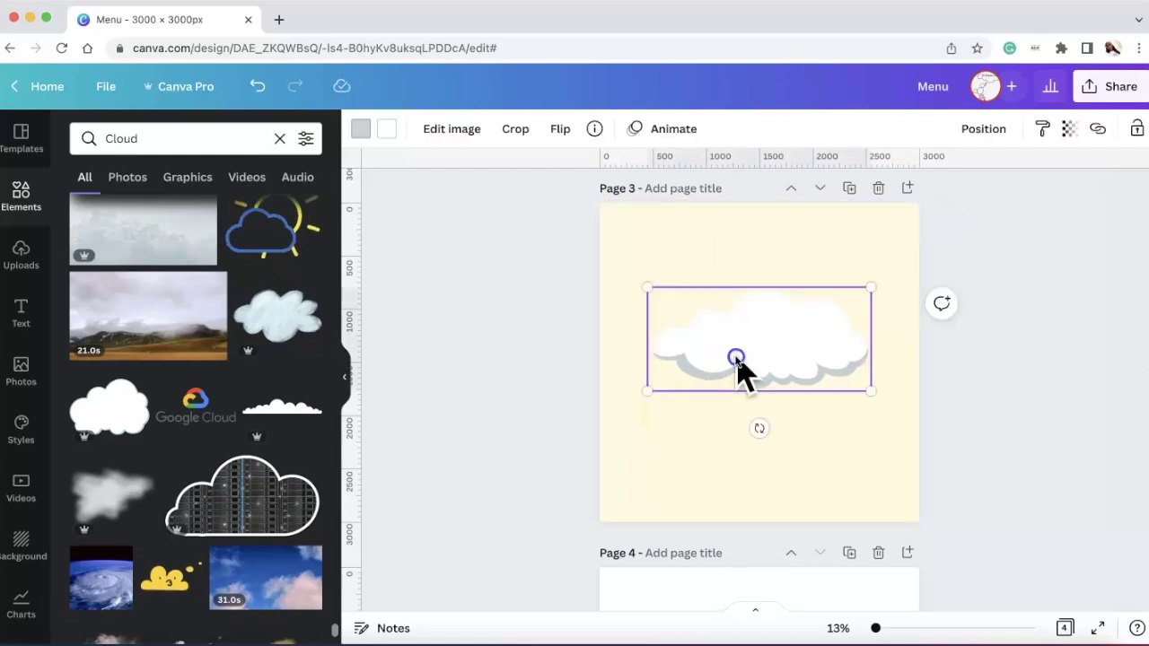
pyautogui.press('Delete')
pyautogui.click(115, 404)
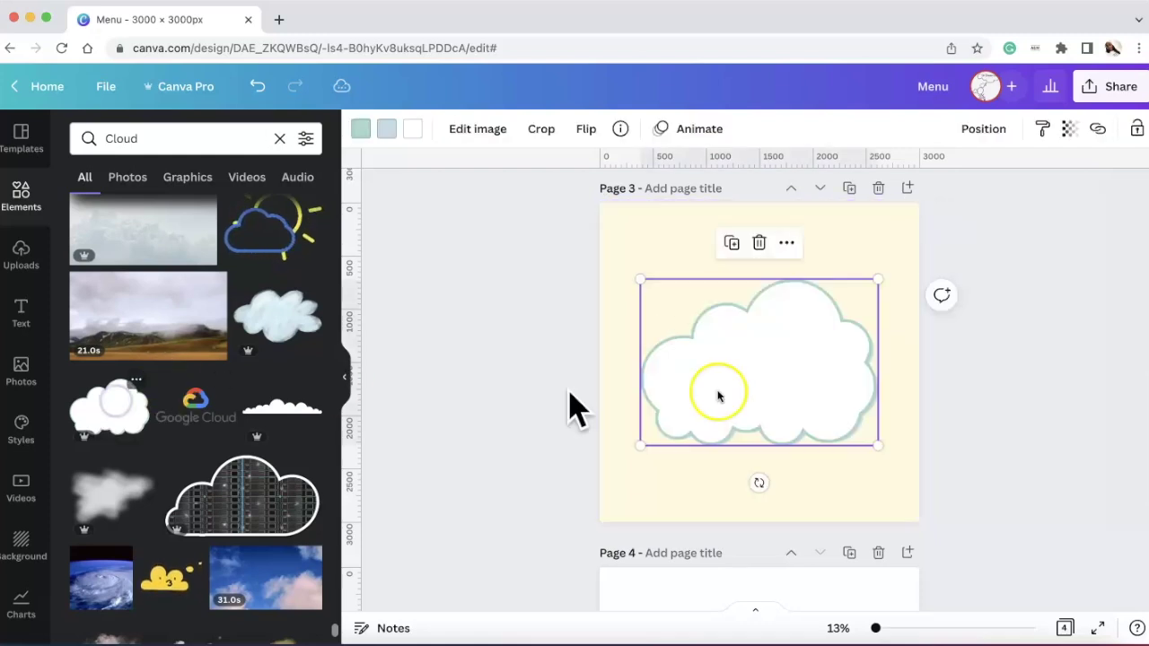
# - Compare the cloud with page 2's, and recolour its green outline to white and its pale blue shadow to the document's pink
pyautogui.scroll(4, 760, 397)
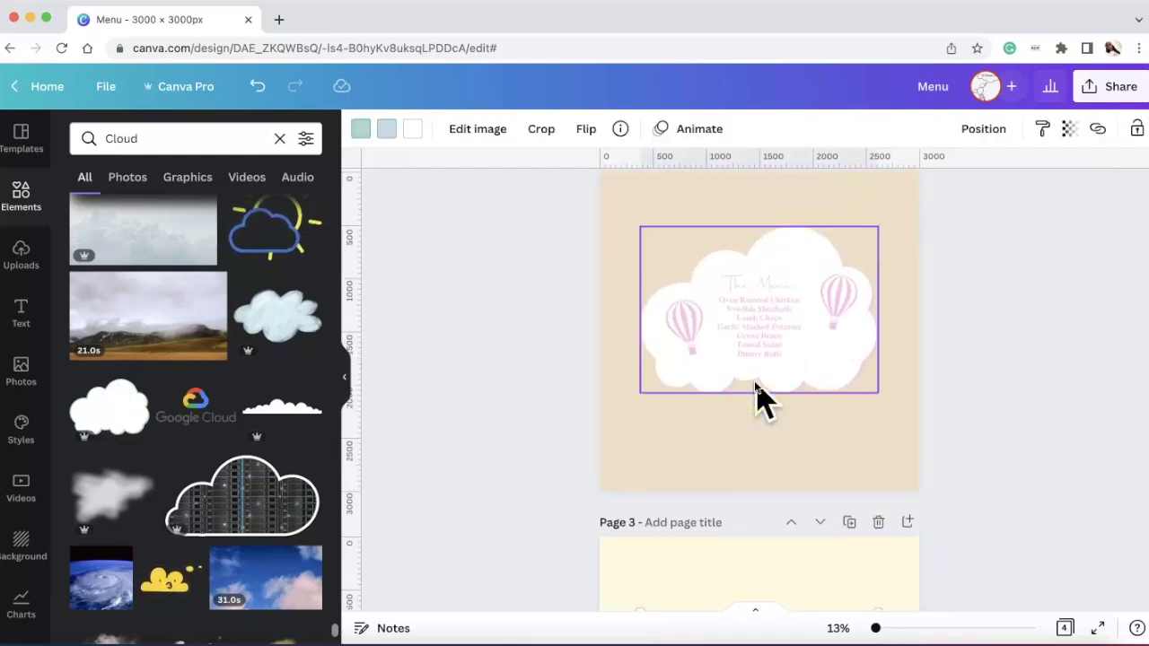
pyautogui.scroll(-4, 755, 388)
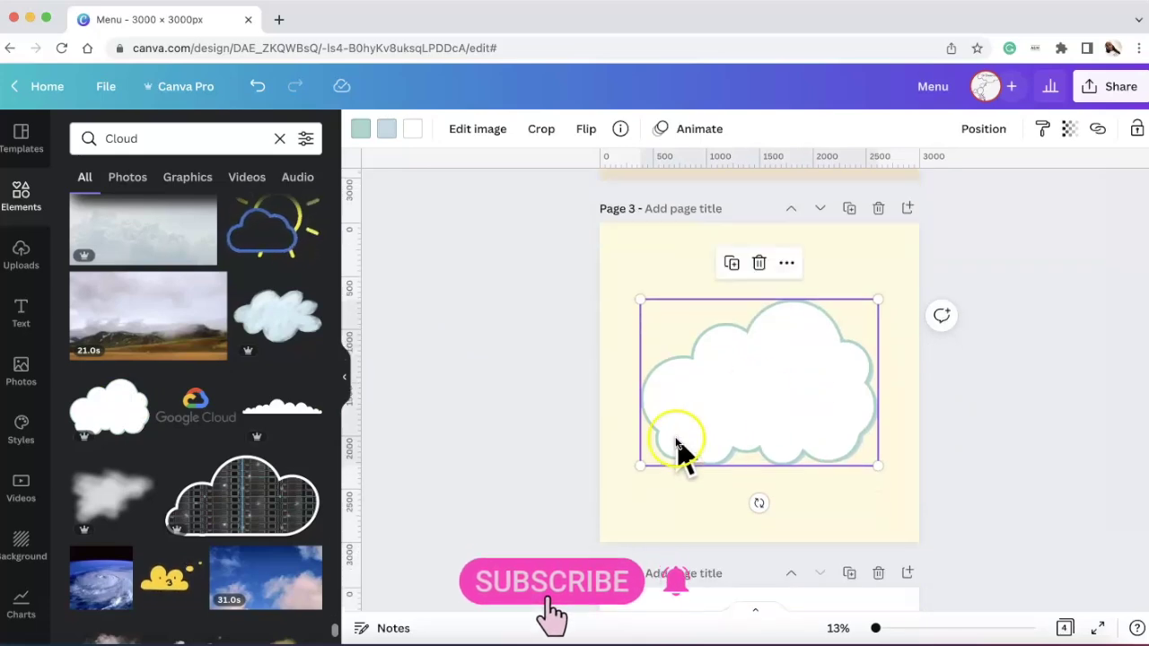
pyautogui.scroll(3, 759, 380)
pyautogui.scroll(2, 759, 369)
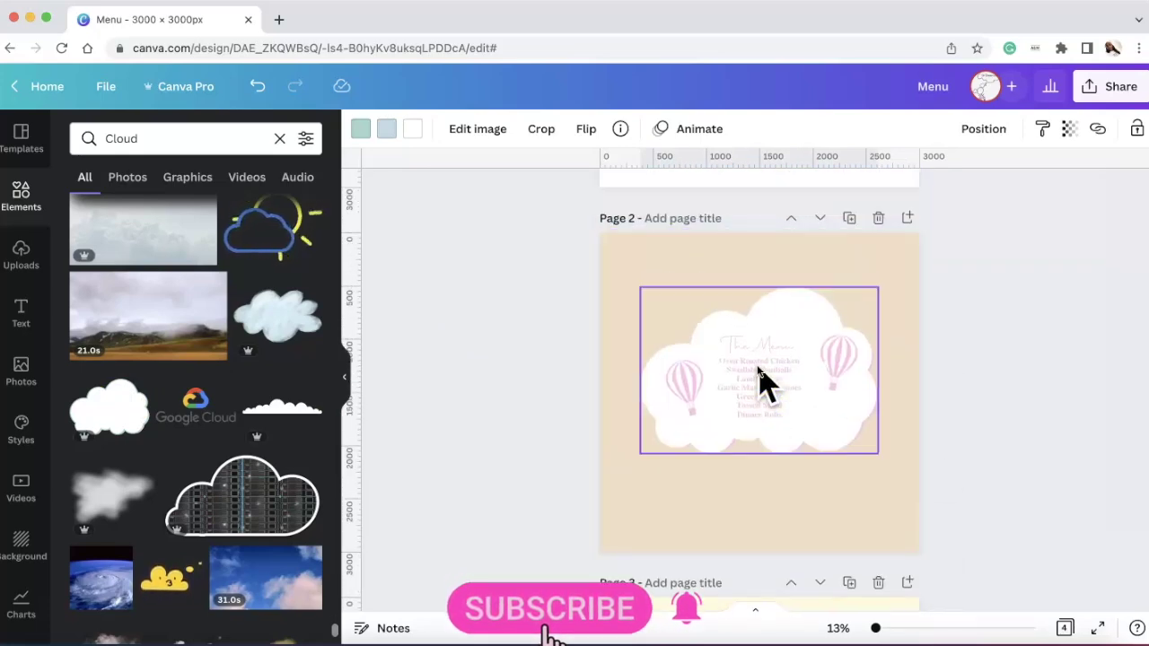
pyautogui.scroll(-5, 757, 377)
pyautogui.click(810, 374)
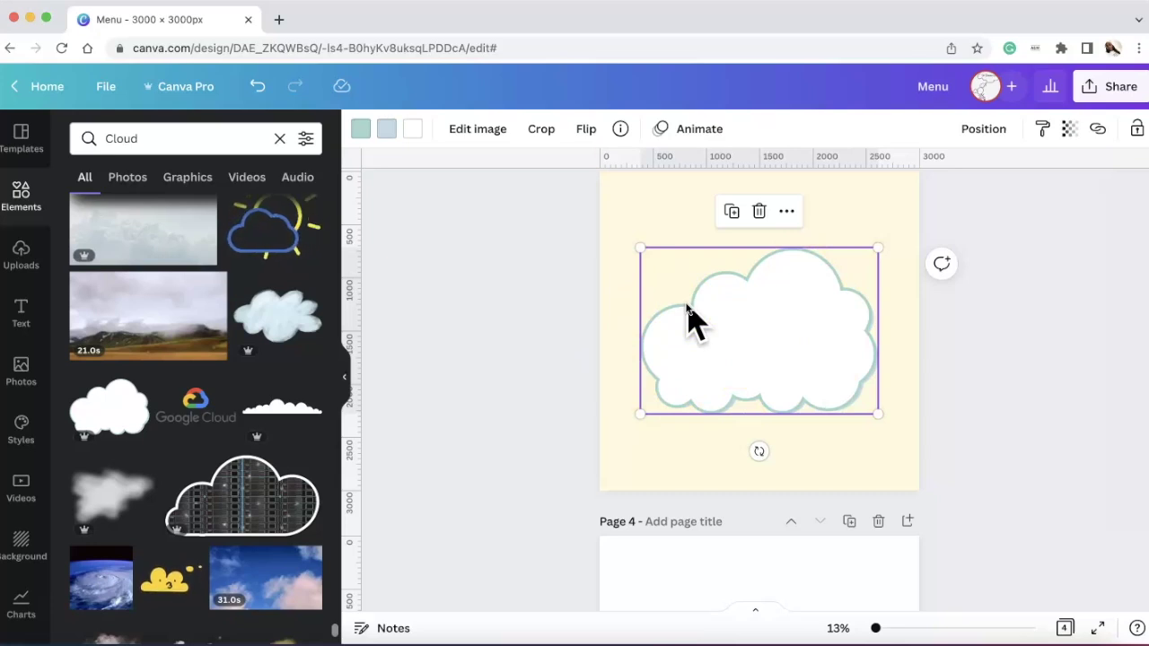
pyautogui.click(360, 128)
pyautogui.click(130, 255)
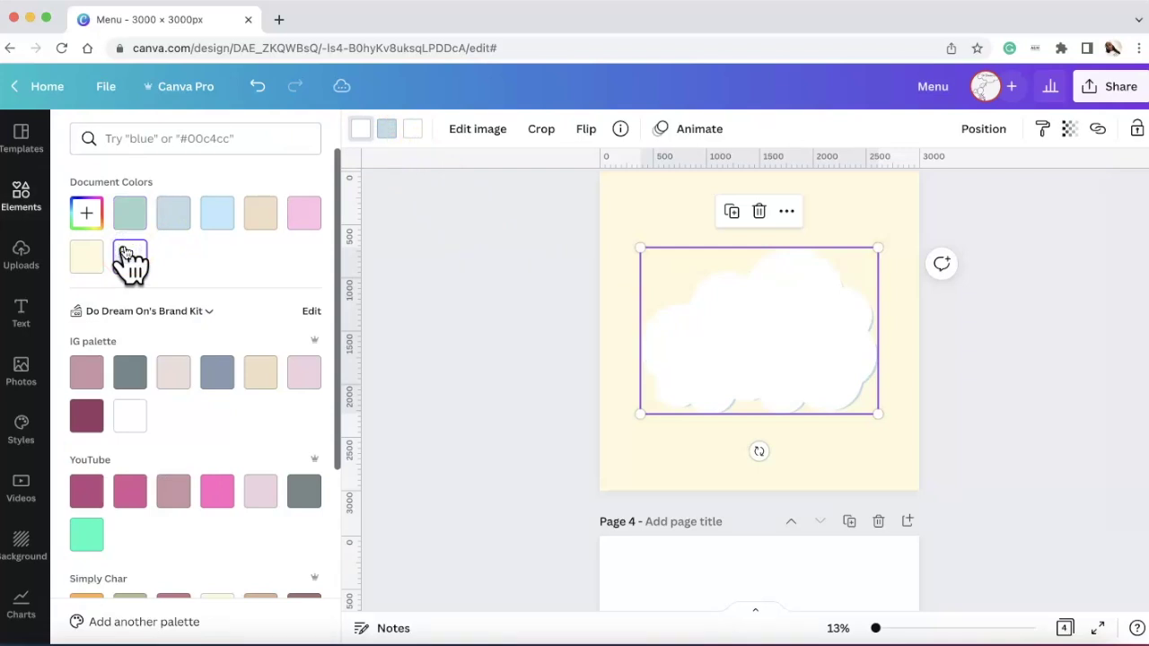
pyautogui.click(388, 130)
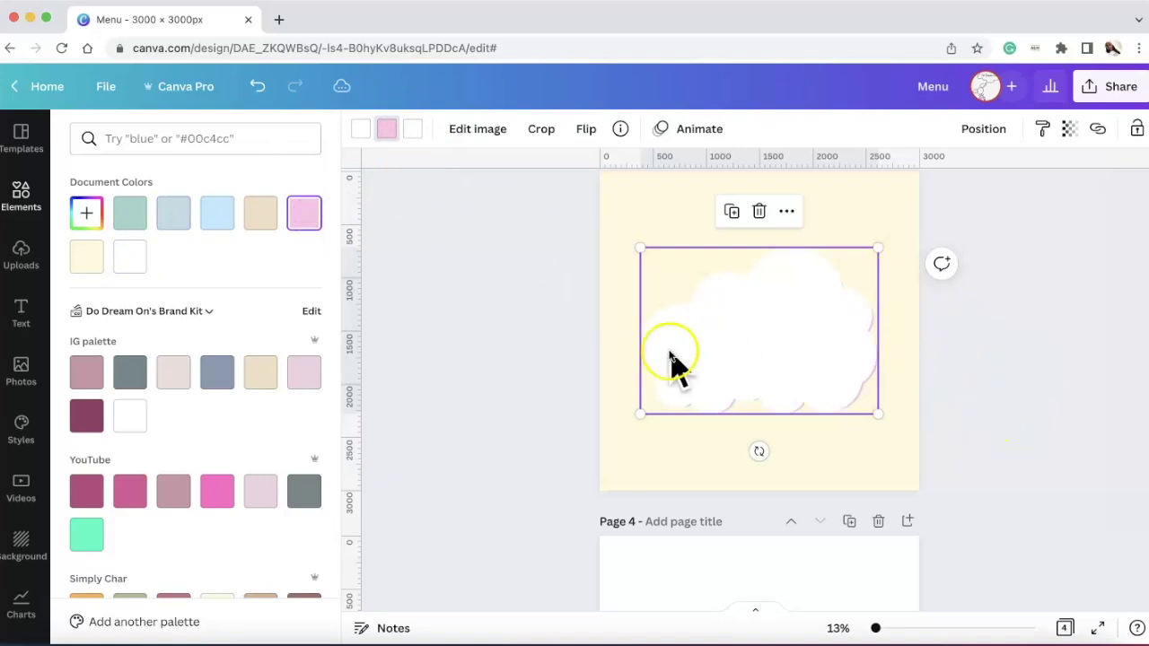
# - Try tan, brown, cream and orange Simply Char colours as page 3's background, and settle on the IG palette's beige
pyautogui.click(622, 199)
pyautogui.click(641, 192)
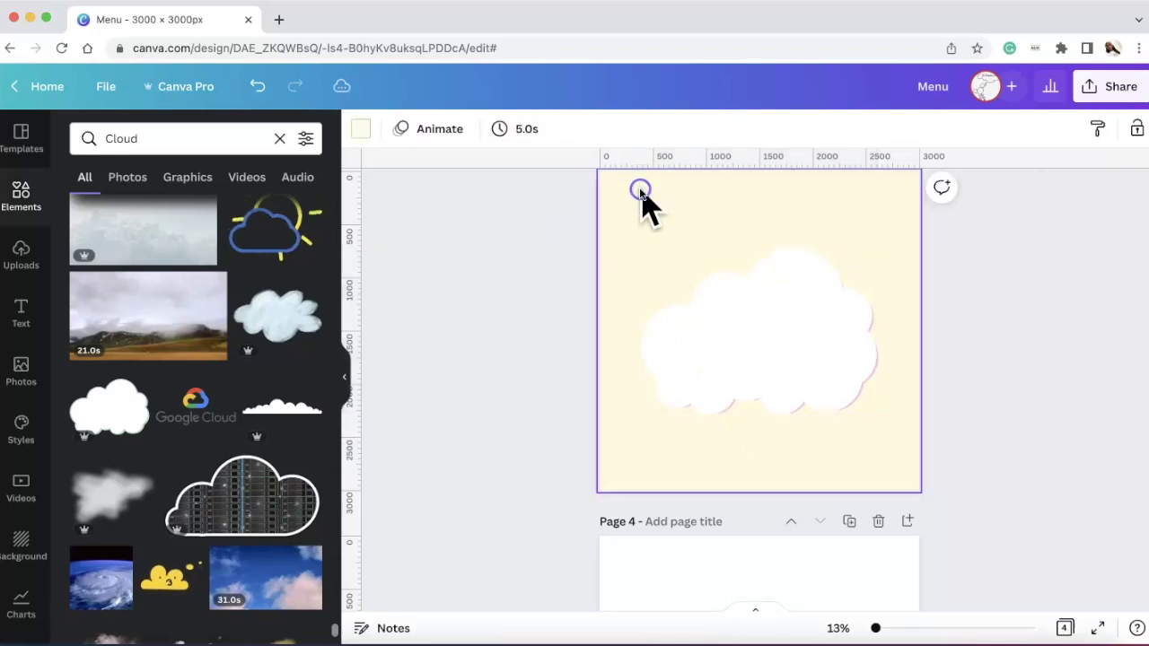
pyautogui.click(360, 130)
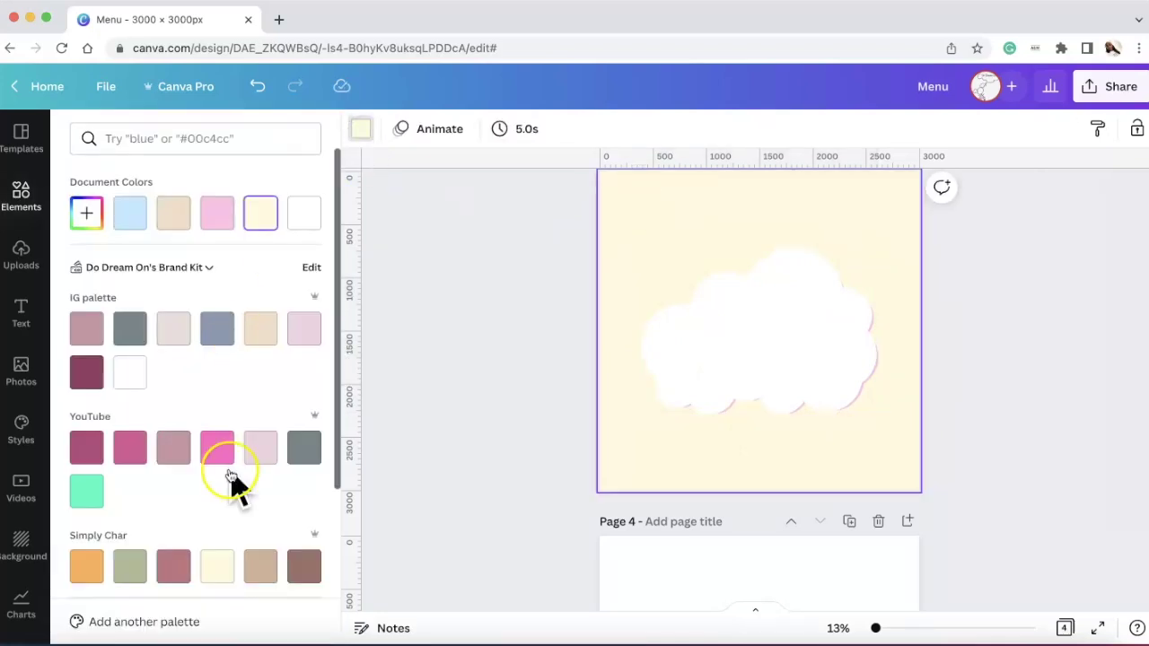
pyautogui.scroll(-2, 252, 503)
pyautogui.click(262, 507)
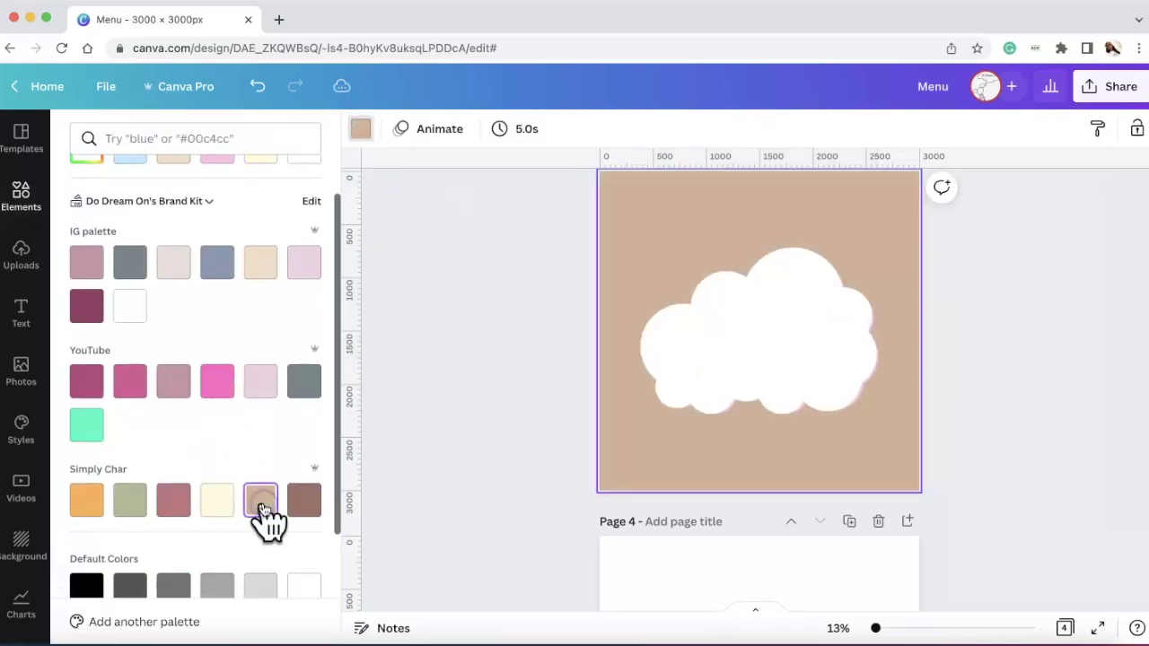
pyautogui.click(304, 501)
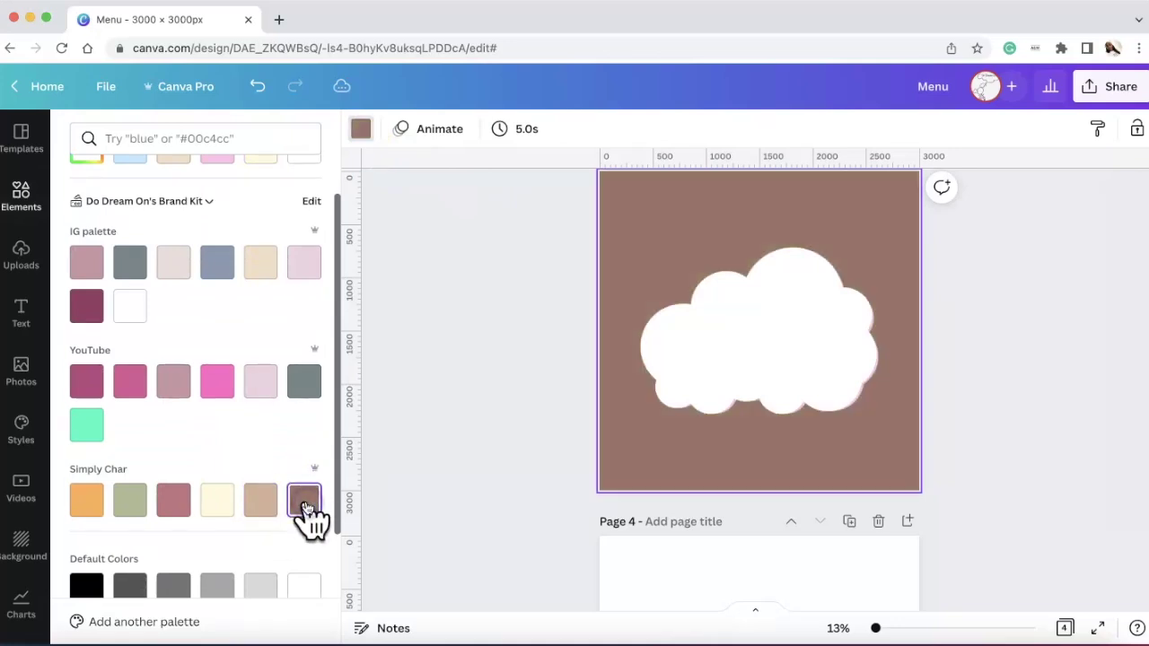
pyautogui.click(220, 501)
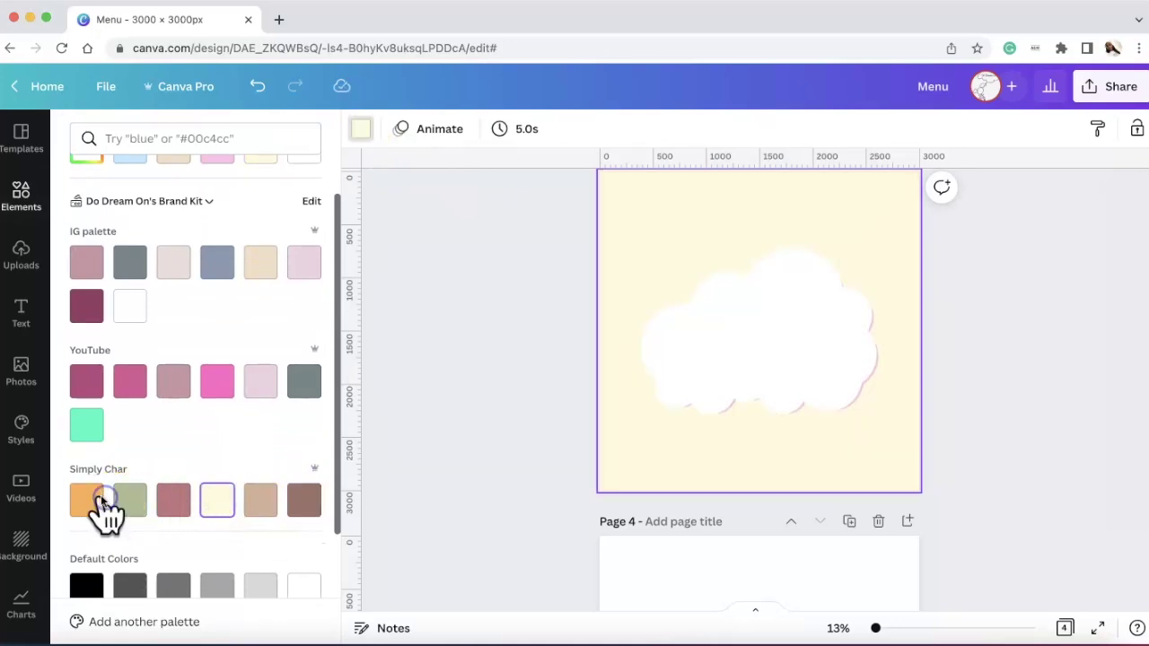
pyautogui.click(87, 500)
pyautogui.scroll(2, 226, 408)
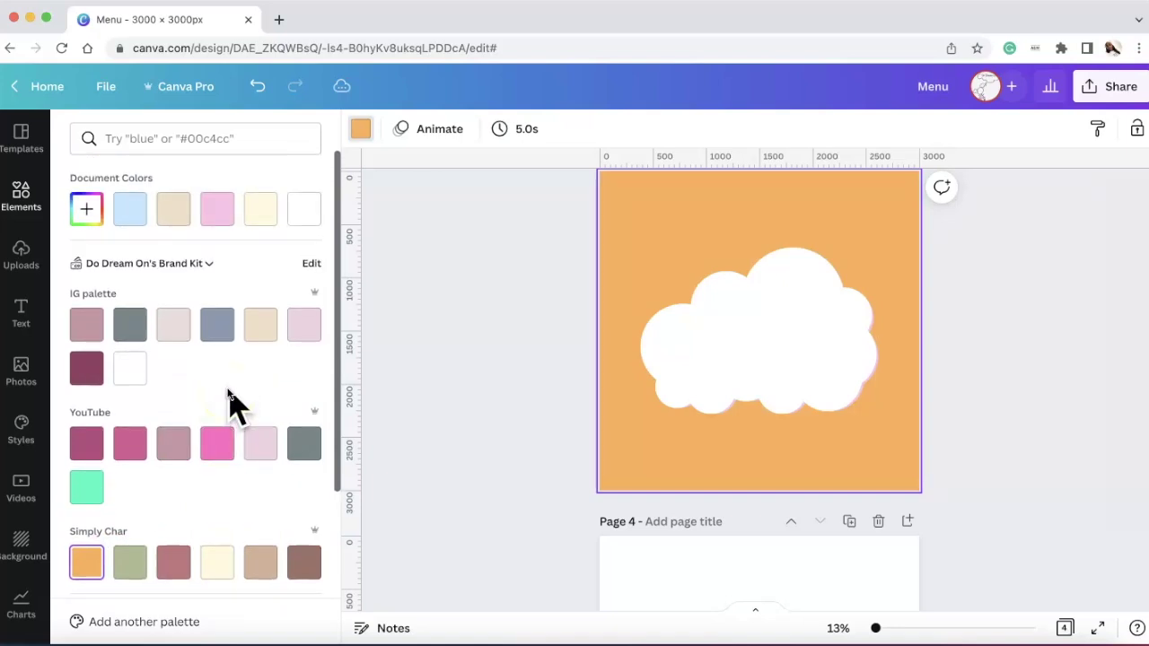
pyautogui.click(261, 324)
# - Enlarge the cloud on page 3 by pulling its upper-left corner outward to nearly the page's left edge
pyautogui.click(777, 341)
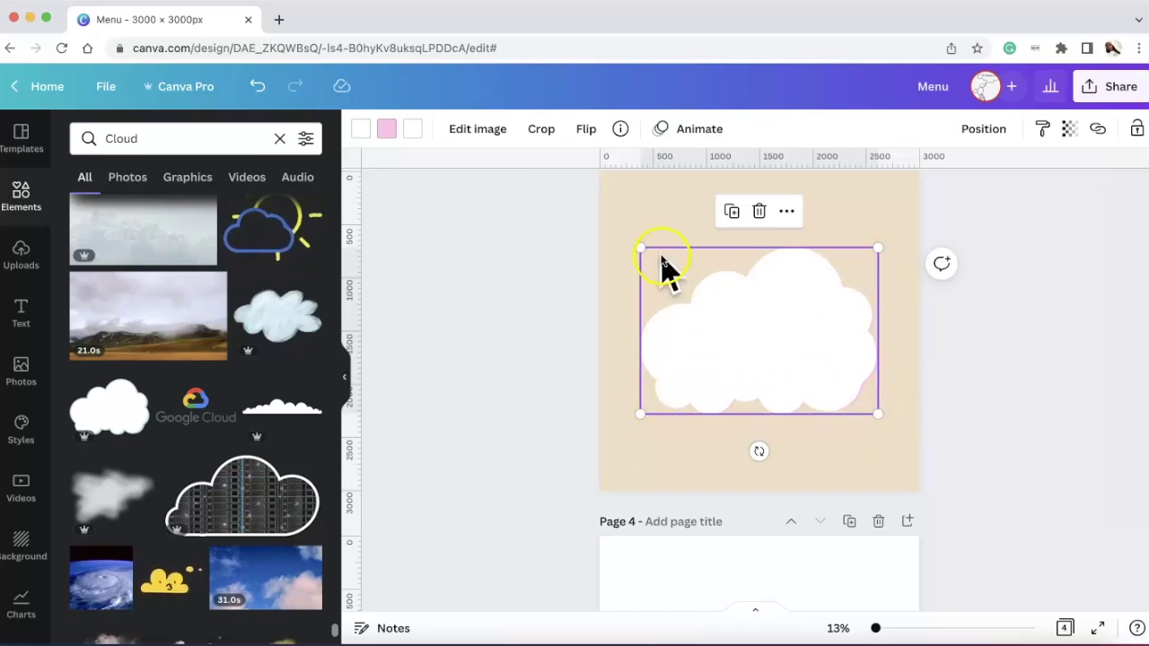
pyautogui.moveTo(639, 242); pyautogui.dragTo(611, 218)
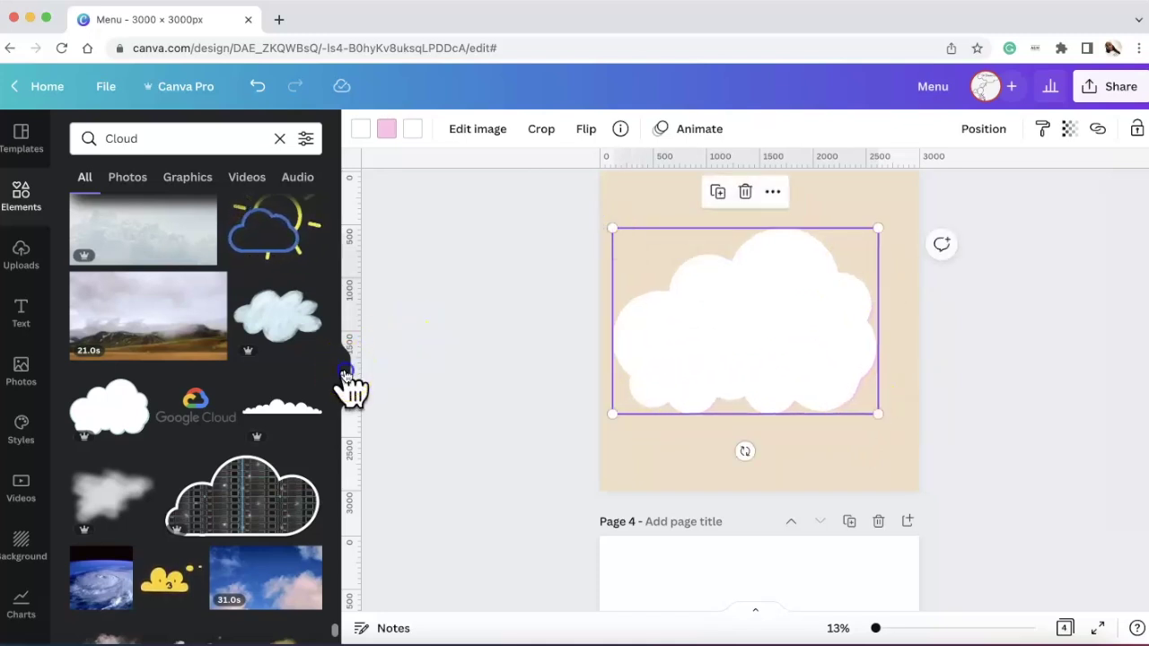
# - Enlarge the cloud on page 3 so it spans nearly the page's full width, horizontally centred
pyautogui.click(346, 372)
pyautogui.moveTo(733, 411); pyautogui.dragTo(762, 434)
pyautogui.moveTo(878, 630); pyautogui.dragTo(878, 630)
pyautogui.scroll(2, 903, 503)
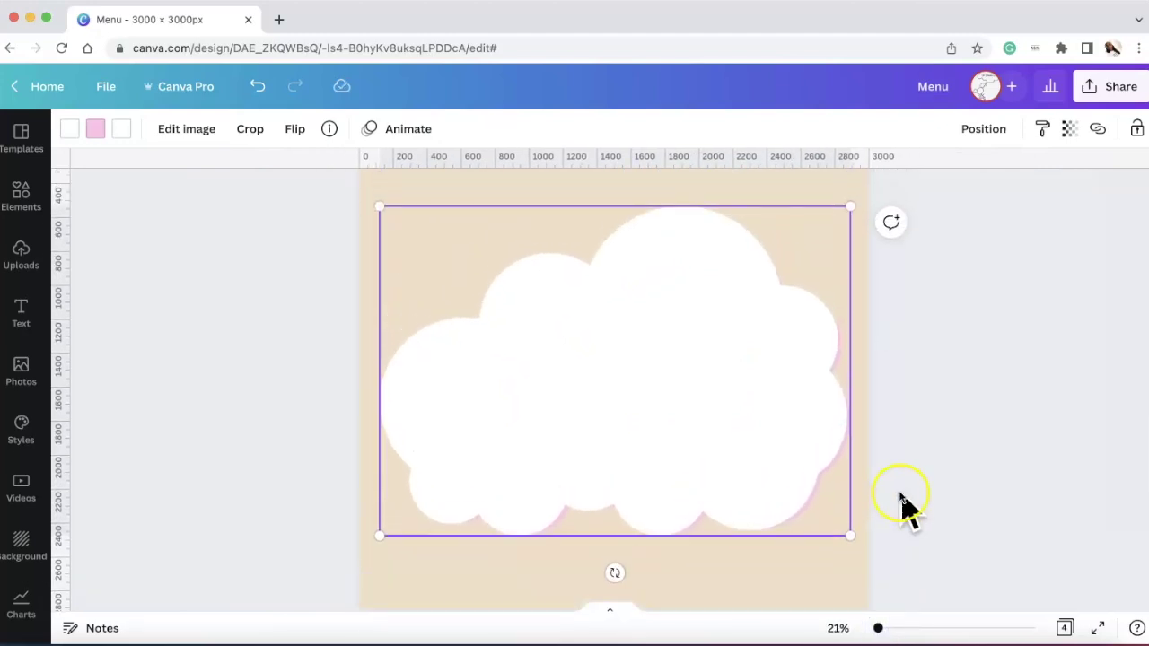
pyautogui.click(944, 453)
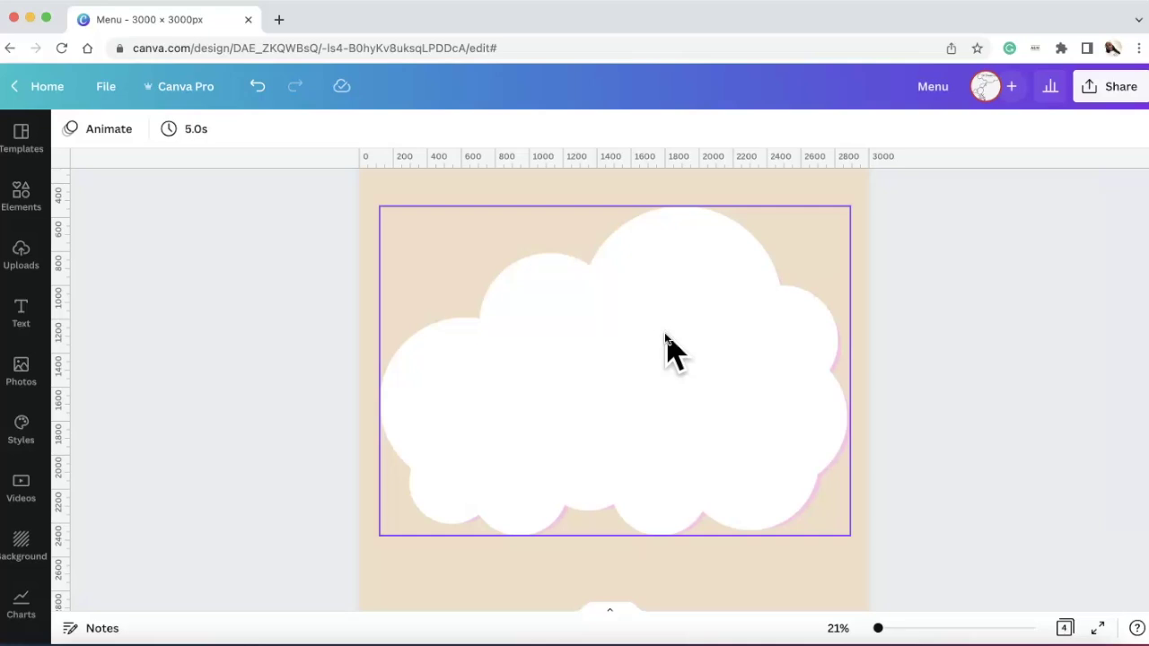
# - Check the fonts and sizes of the menu heading and the food list on page 2
pyautogui.click(656, 382)
pyautogui.scroll(-10, 651, 372)
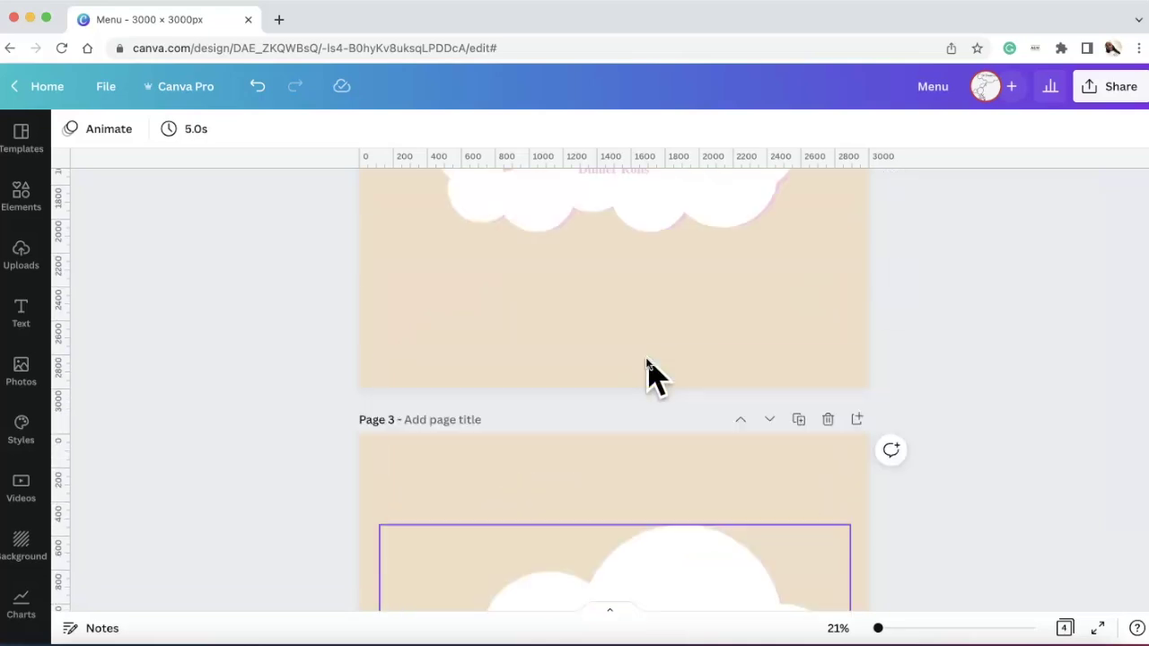
pyautogui.click(631, 296)
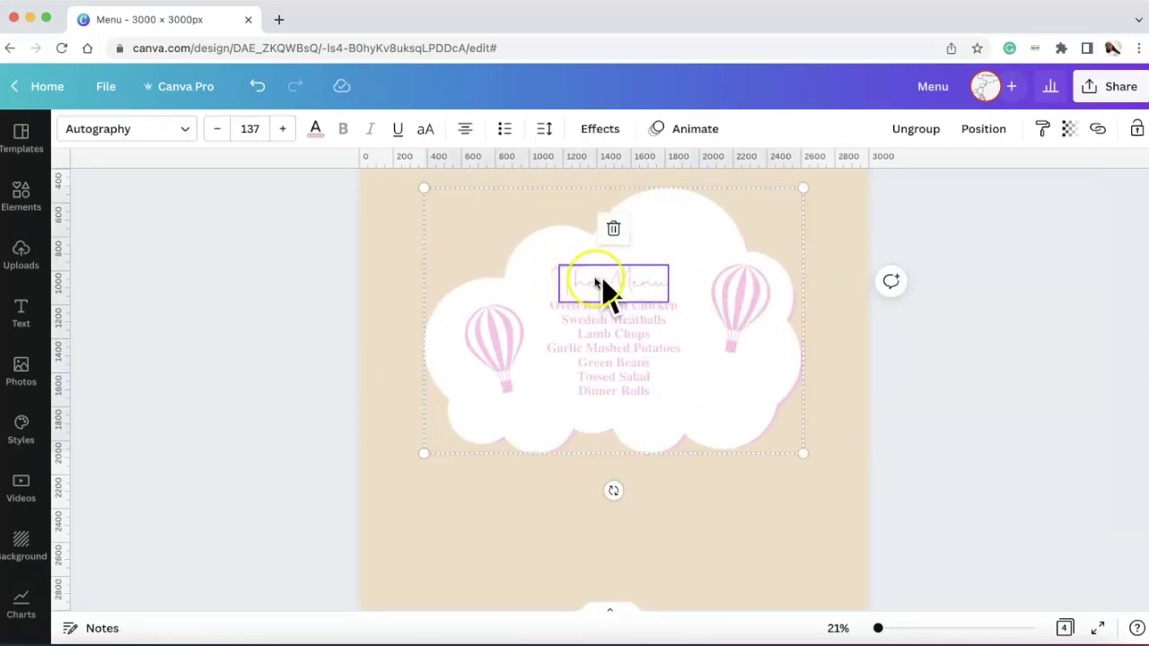
pyautogui.click(622, 325)
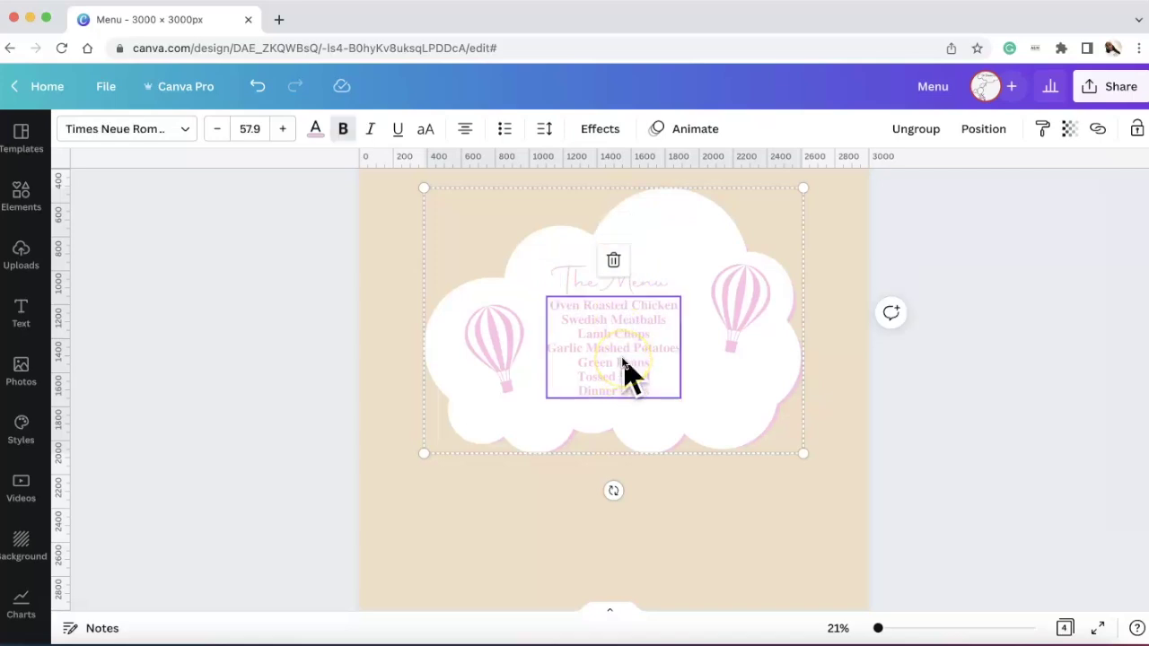
pyautogui.scroll(-5, 623, 372)
pyautogui.click(622, 363)
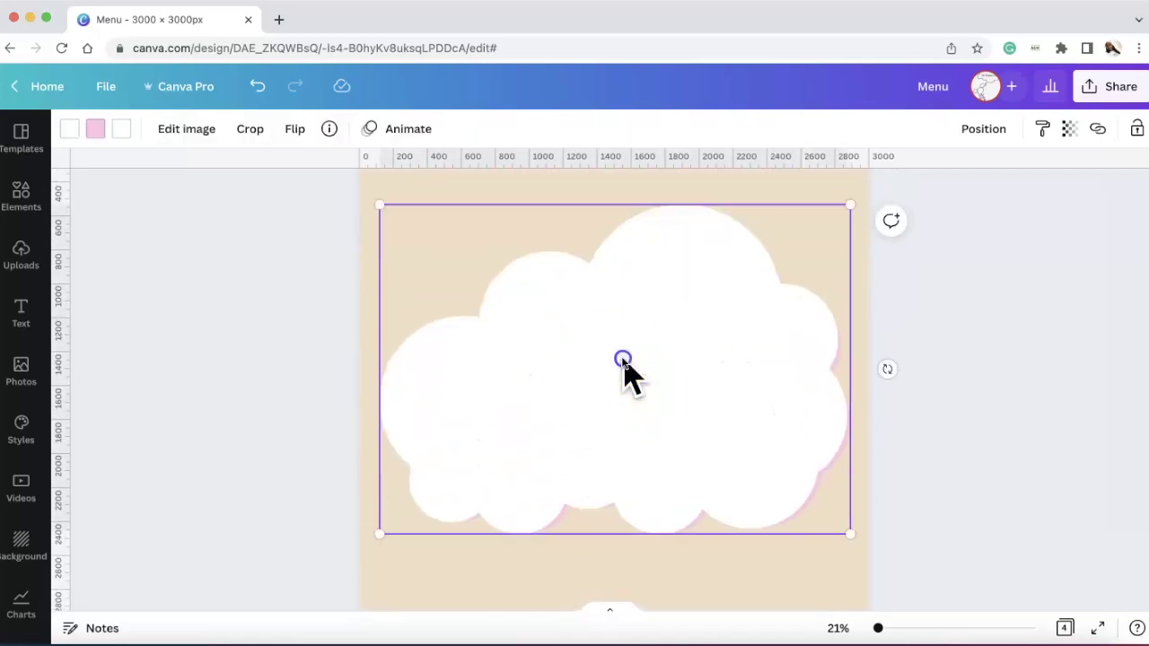
# - Add a body text box to page 3, place it on the cloud and enlarge it to font size 84.1
pyautogui.click(27, 314)
pyautogui.click(180, 309)
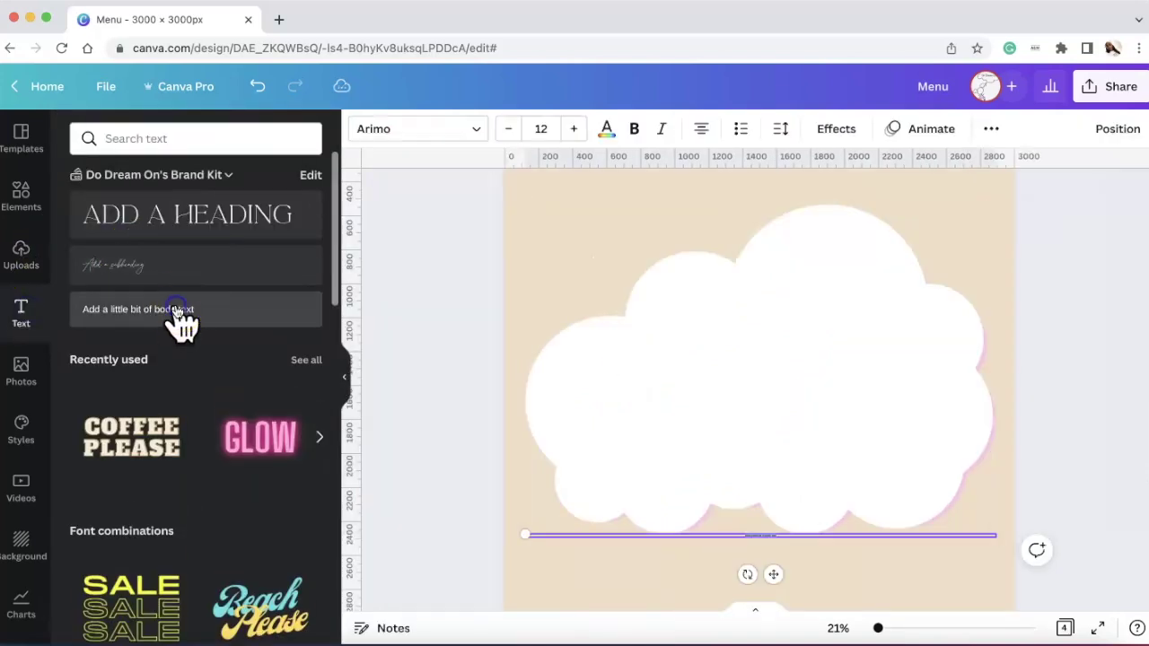
pyautogui.click(824, 563)
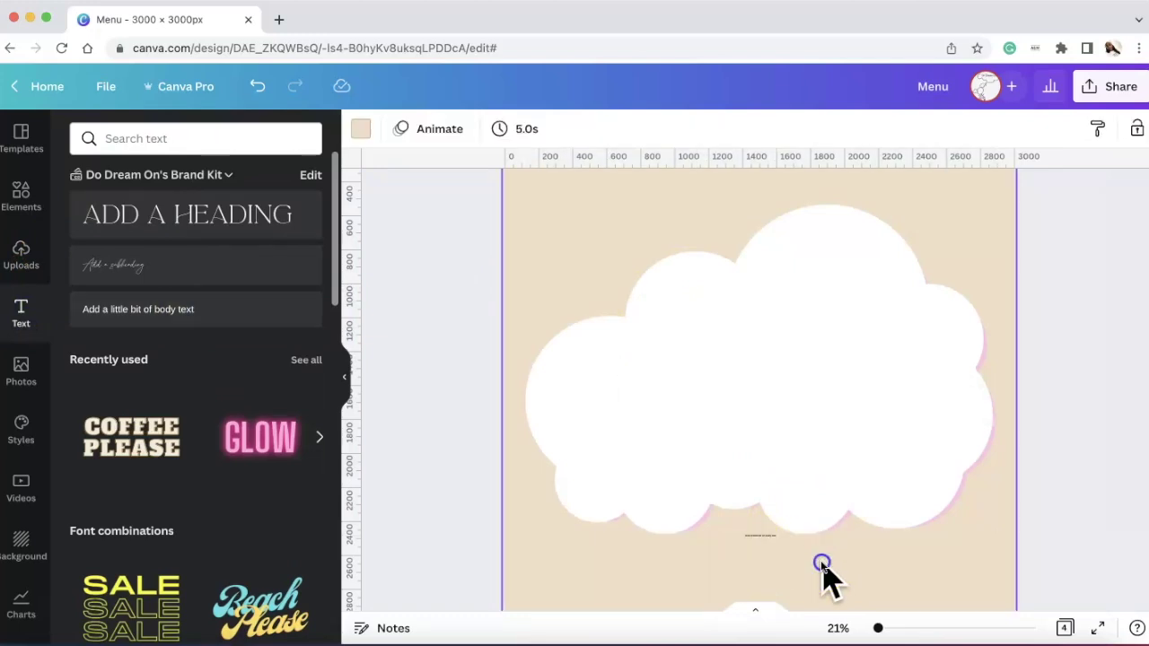
pyautogui.click(764, 537)
pyautogui.moveTo(765, 537); pyautogui.dragTo(762, 370)
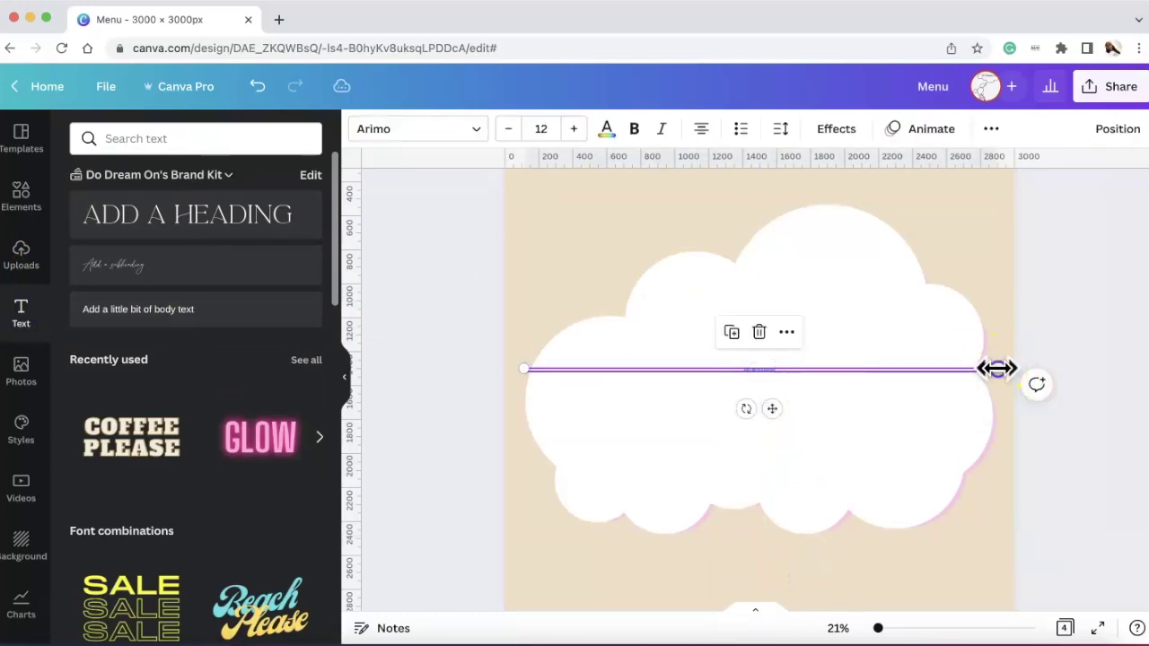
pyautogui.moveTo(996, 368); pyautogui.dragTo(549, 372)
pyautogui.moveTo(778, 441); pyautogui.dragTo(925, 492)
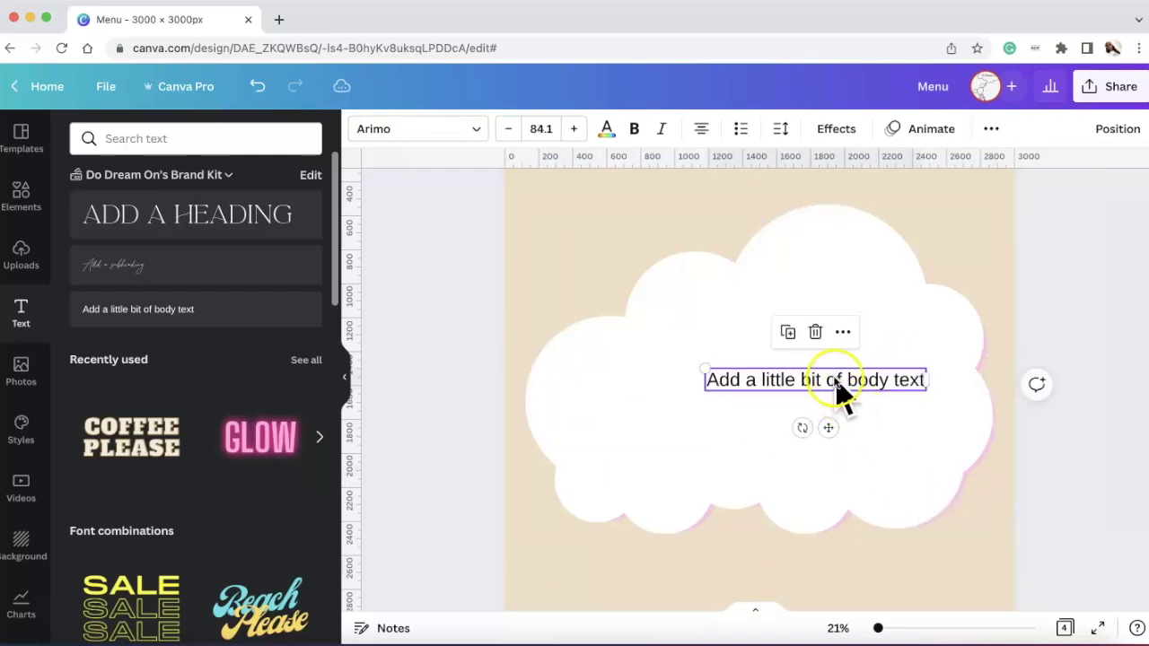
# - Replace the placeholder text on the cloud with "Menu" and enlarge it to font size 220
pyautogui.doubleClick(835, 380)
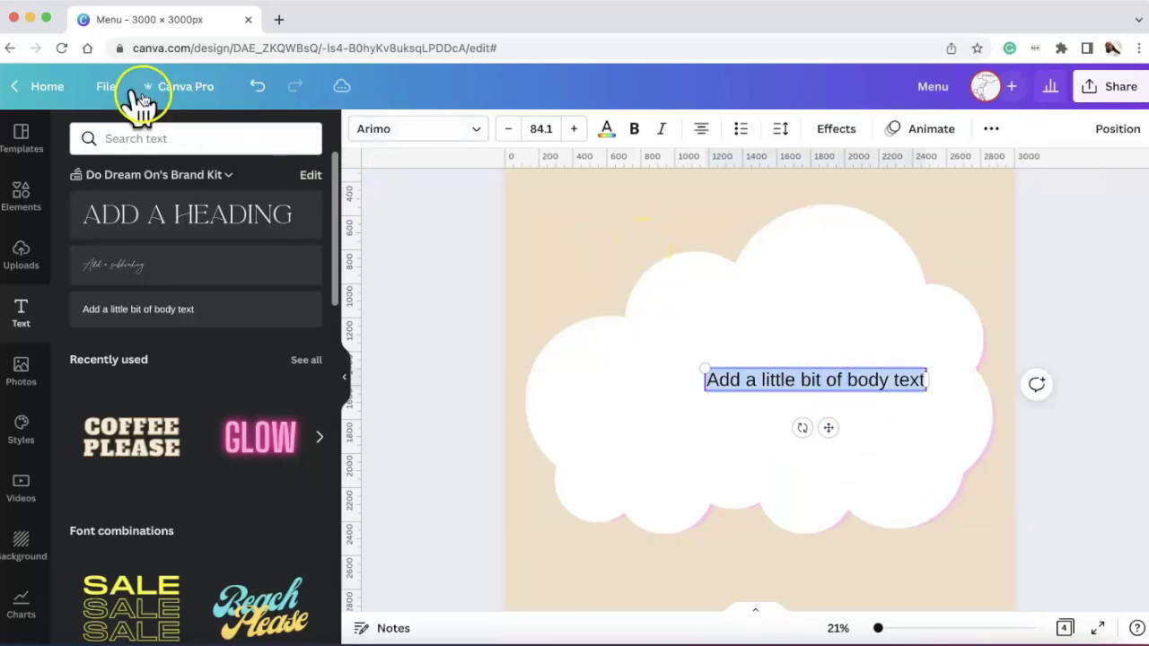
pyautogui.click(106, 87)
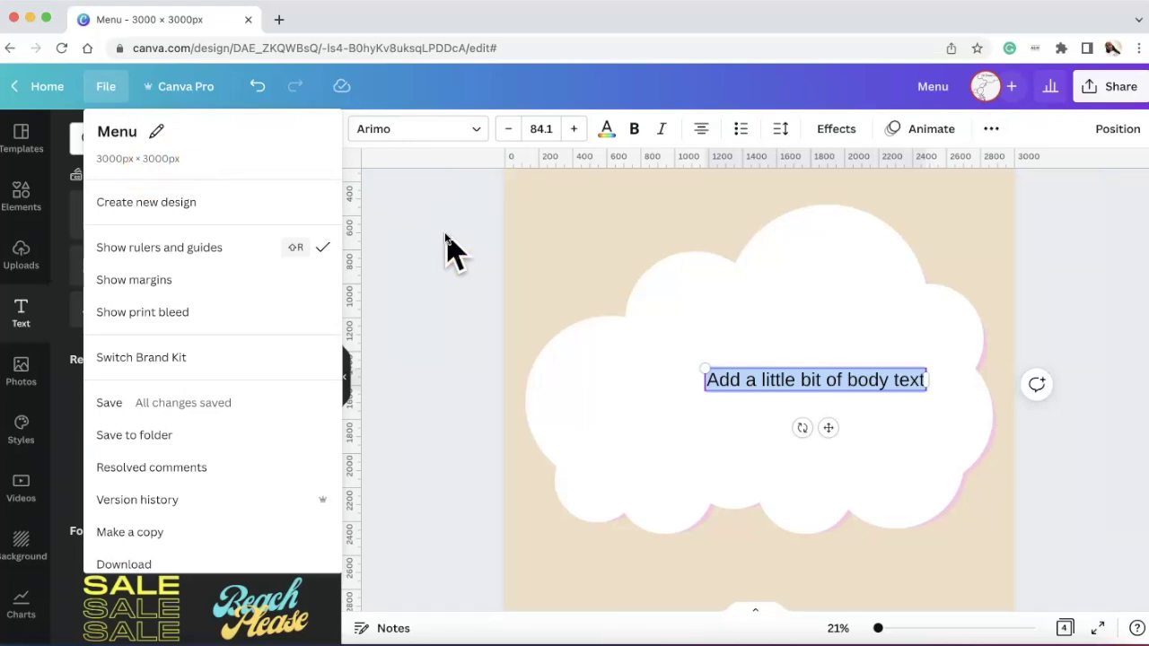
pyautogui.click(813, 353)
pyautogui.click(813, 381)
pyautogui.click(811, 376)
pyautogui.write('Menu')
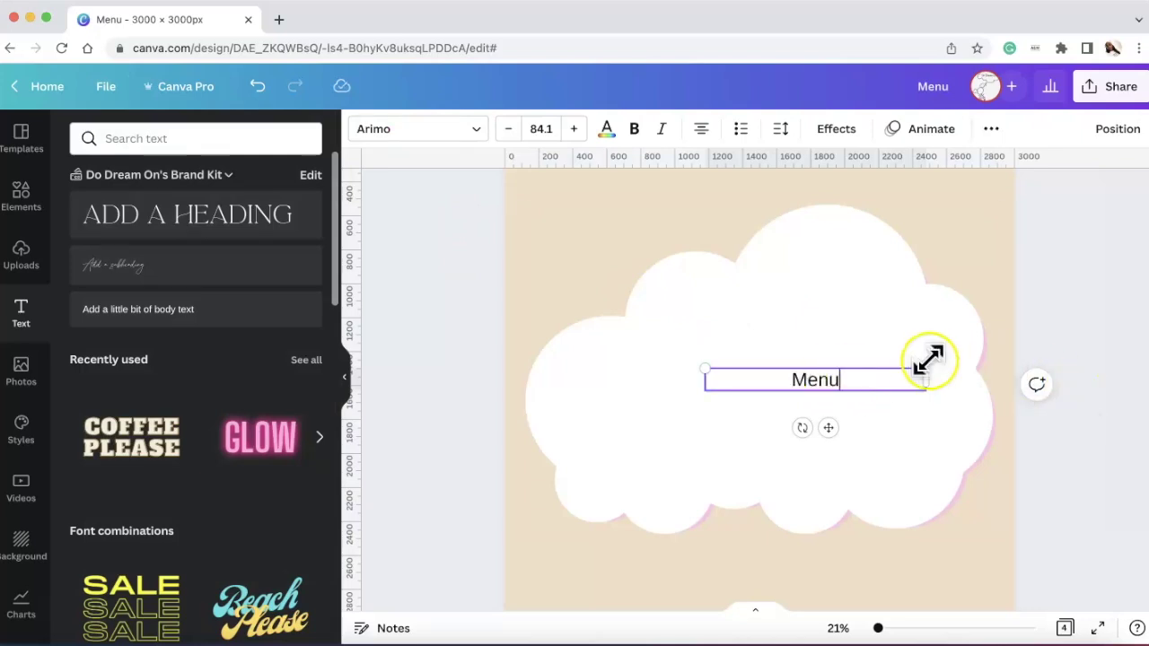
pyautogui.moveTo(927, 375); pyautogui.dragTo(849, 326)
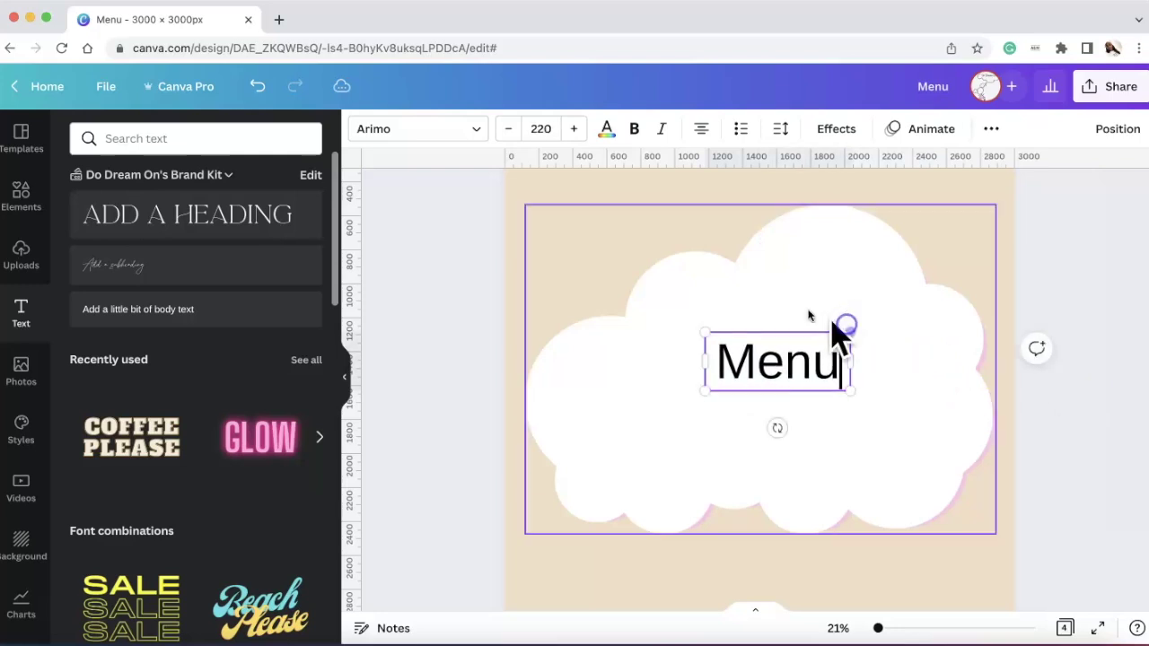
# - Set the "Menu" text in the Autography font and fit its text box closely around the word
pyautogui.click(476, 133)
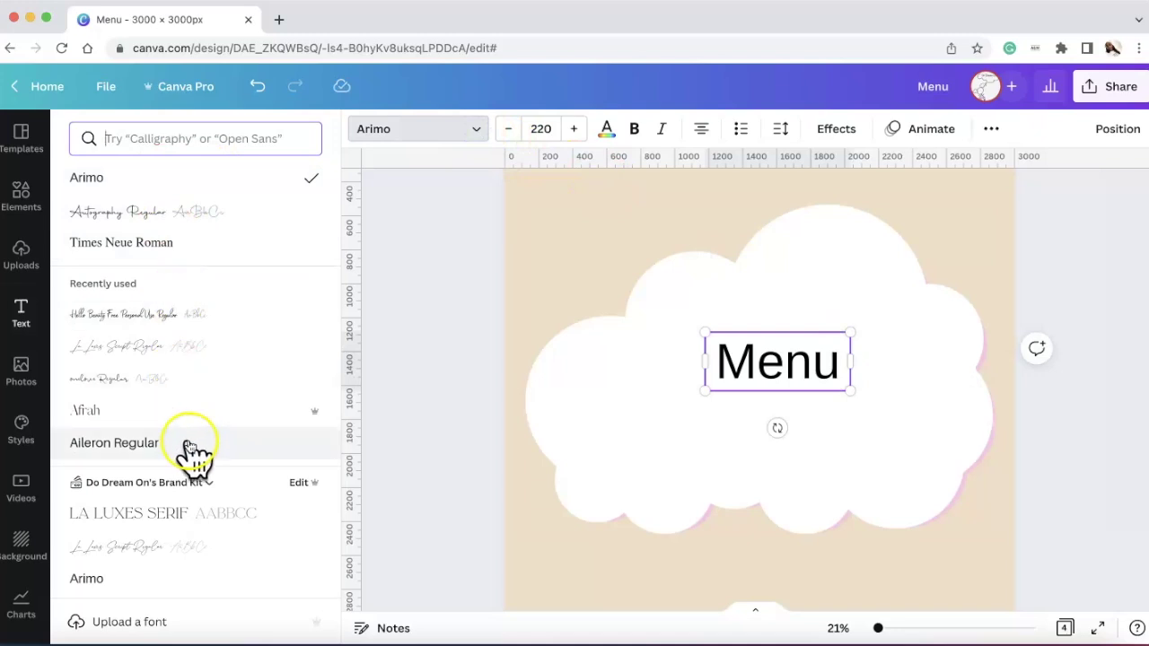
pyautogui.click(202, 205)
pyautogui.moveTo(852, 361); pyautogui.dragTo(821, 359)
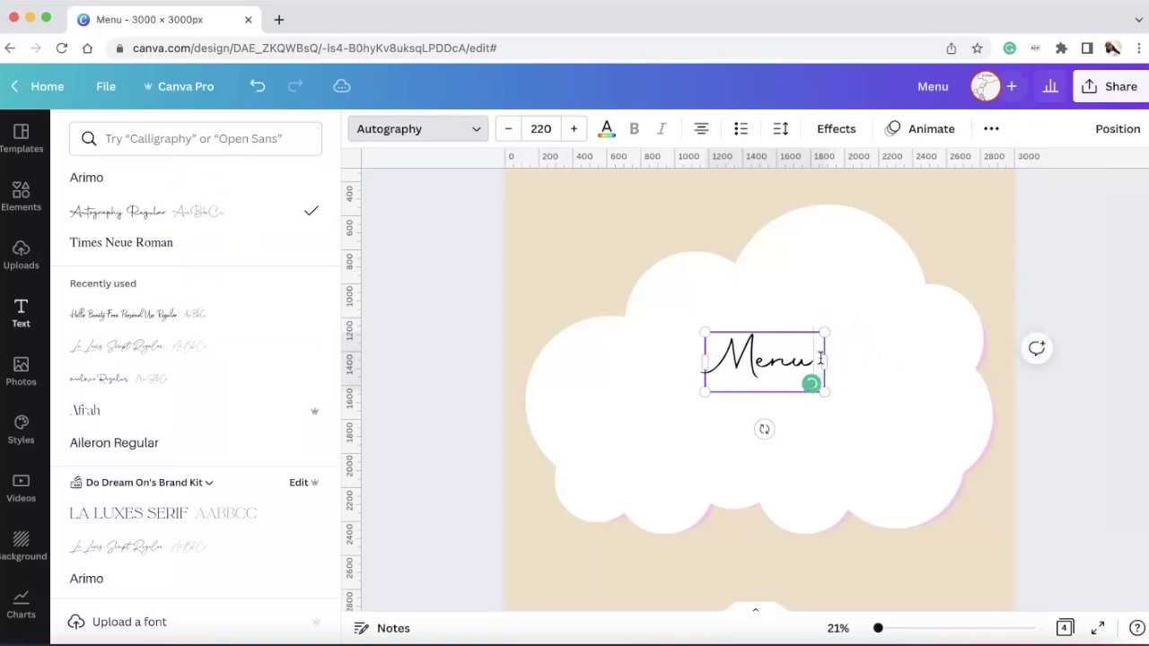
# - Move the "Menu" heading to the cloud's upper middle and scale it to font size 196
pyautogui.moveTo(826, 332); pyautogui.dragTo(864, 308)
pyautogui.click(804, 449)
pyautogui.moveTo(800, 363); pyautogui.dragTo(799, 325)
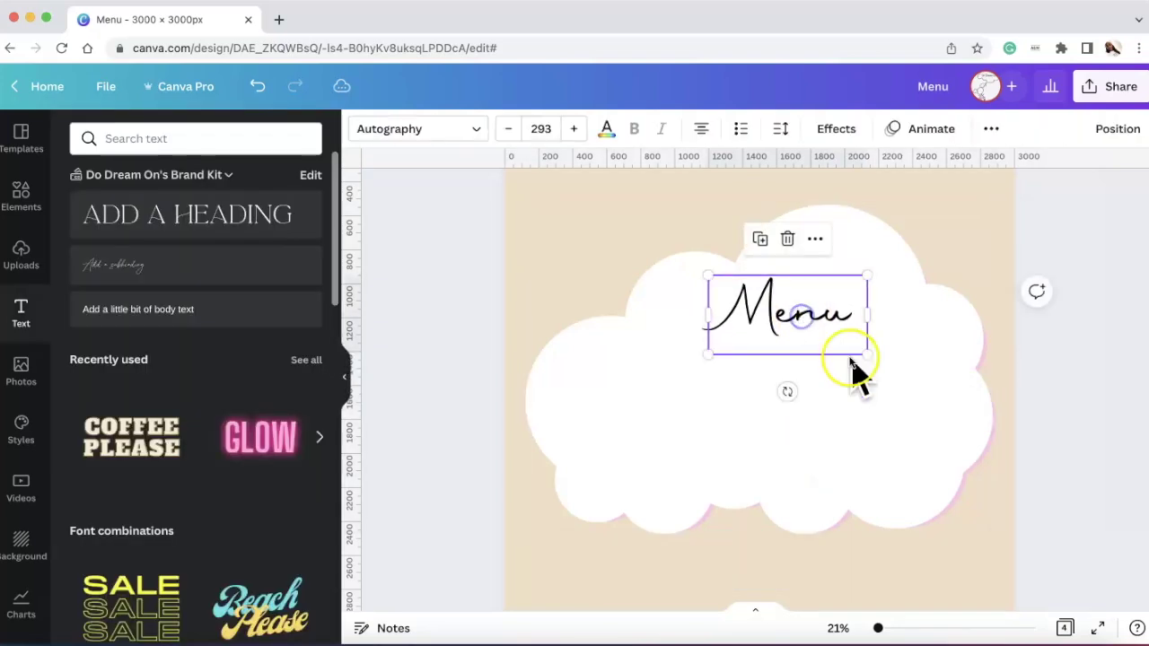
pyautogui.moveTo(865, 354); pyautogui.dragTo(790, 311)
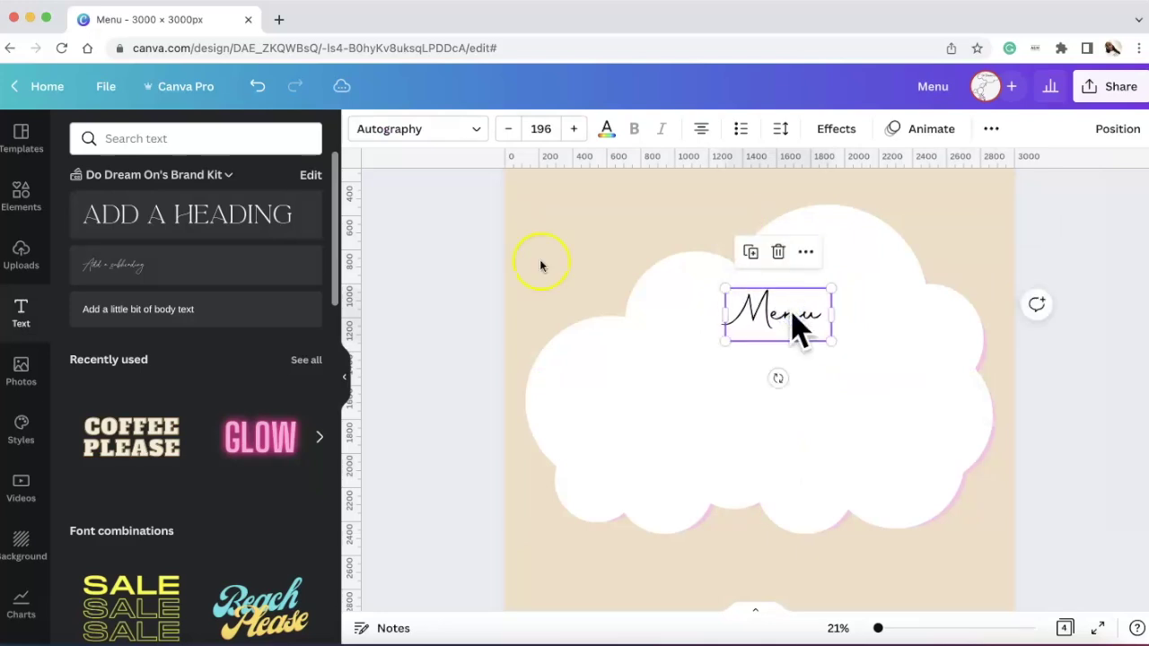
# - Add a second body text box, place it below the "Menu" heading and enlarge it to font size 96.7
pyautogui.click(229, 313)
pyautogui.click(777, 344)
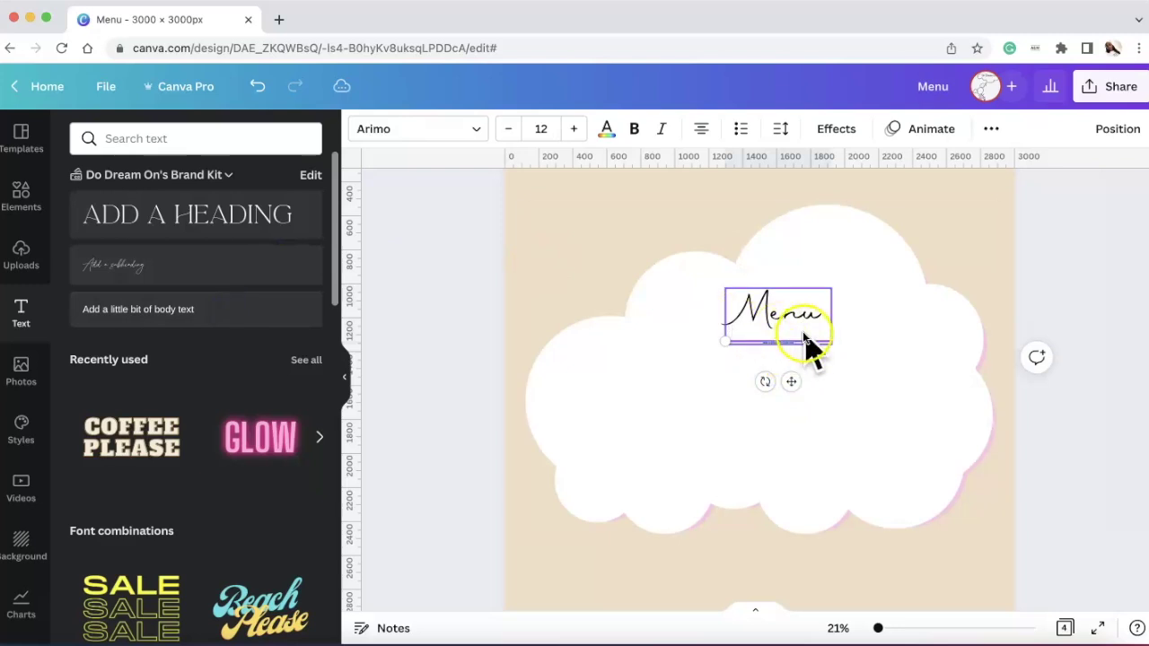
pyautogui.moveTo(828, 343); pyautogui.dragTo(950, 530)
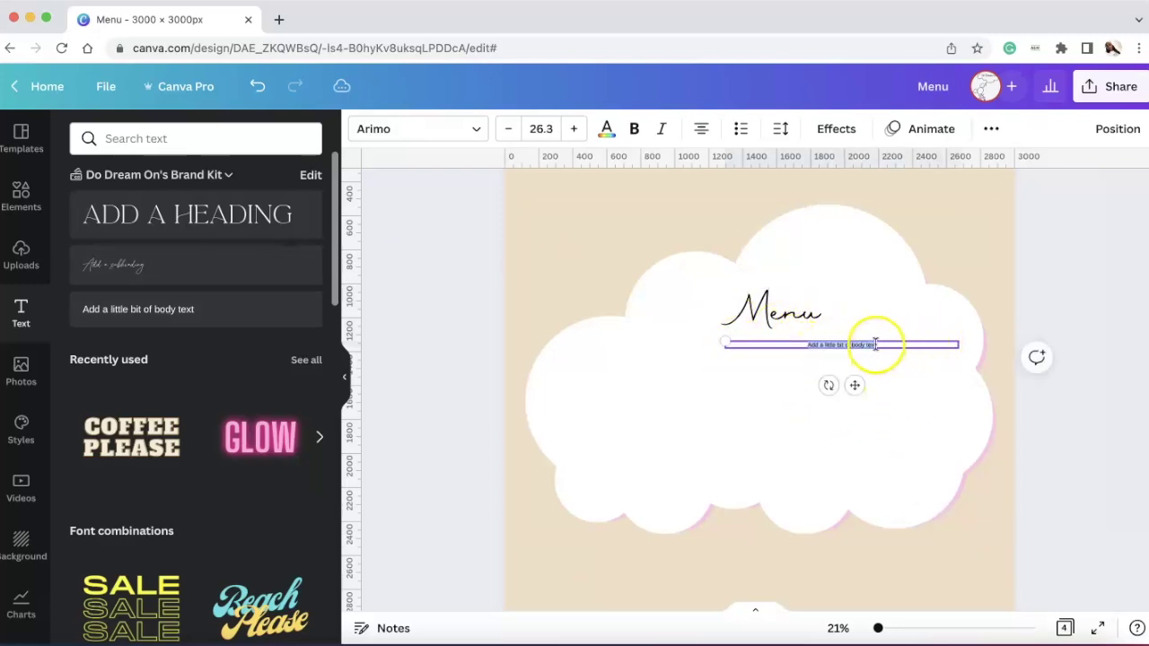
pyautogui.click(878, 329)
pyautogui.click(879, 352)
pyautogui.moveTo(879, 352); pyautogui.dragTo(790, 410)
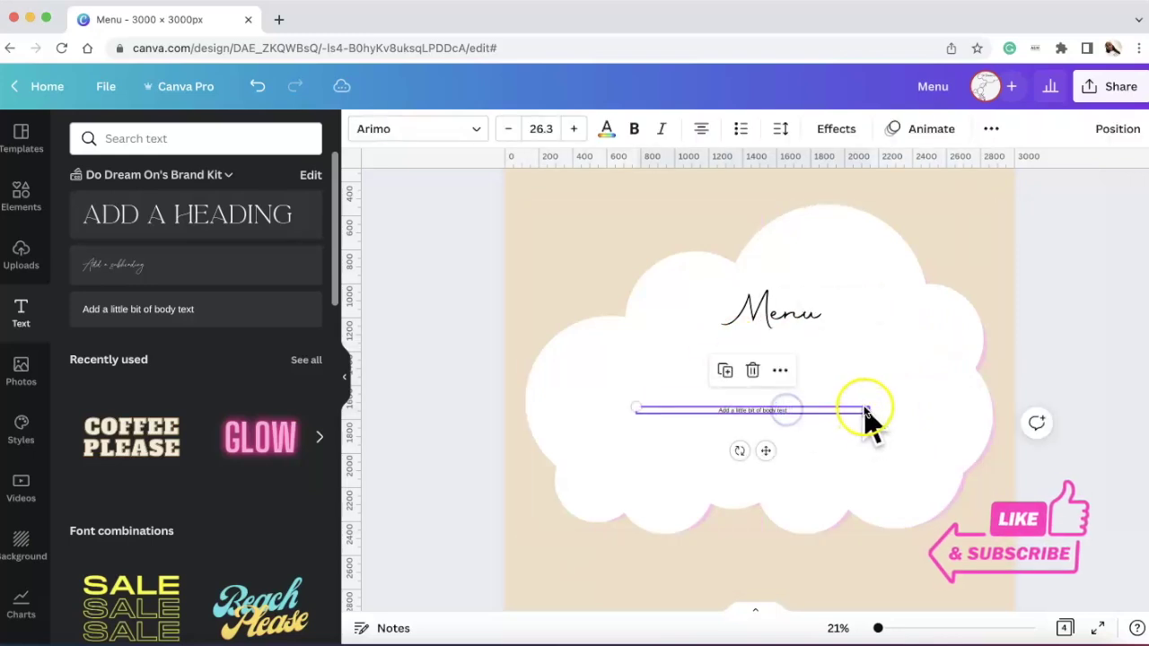
pyautogui.moveTo(868, 409); pyautogui.dragTo(914, 321)
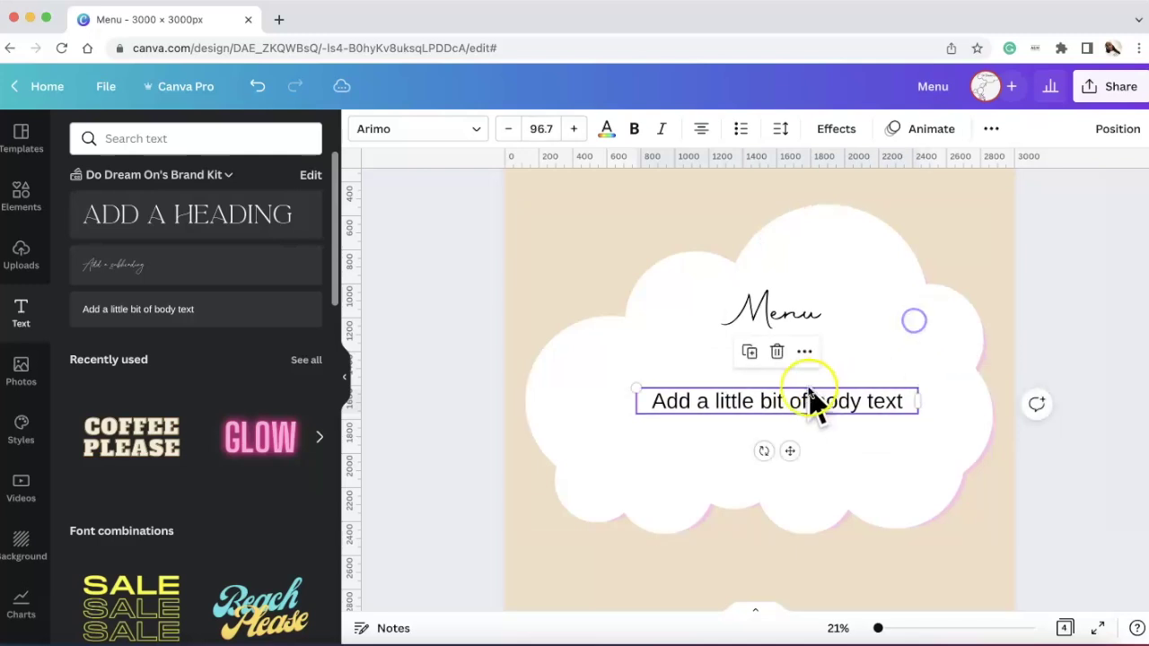
# - Look up the first dish on page 2 and replace the new placeholder text with "Oven Roasted Chicken"
pyautogui.doubleClick(796, 410)
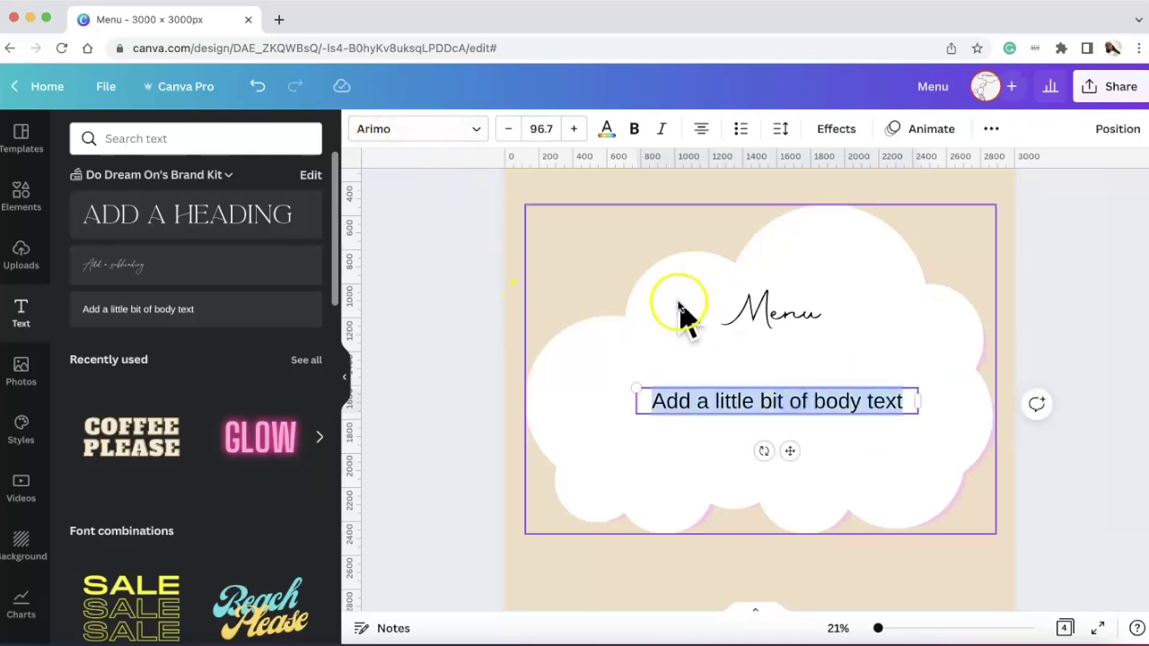
pyautogui.scroll(-10, 769, 381)
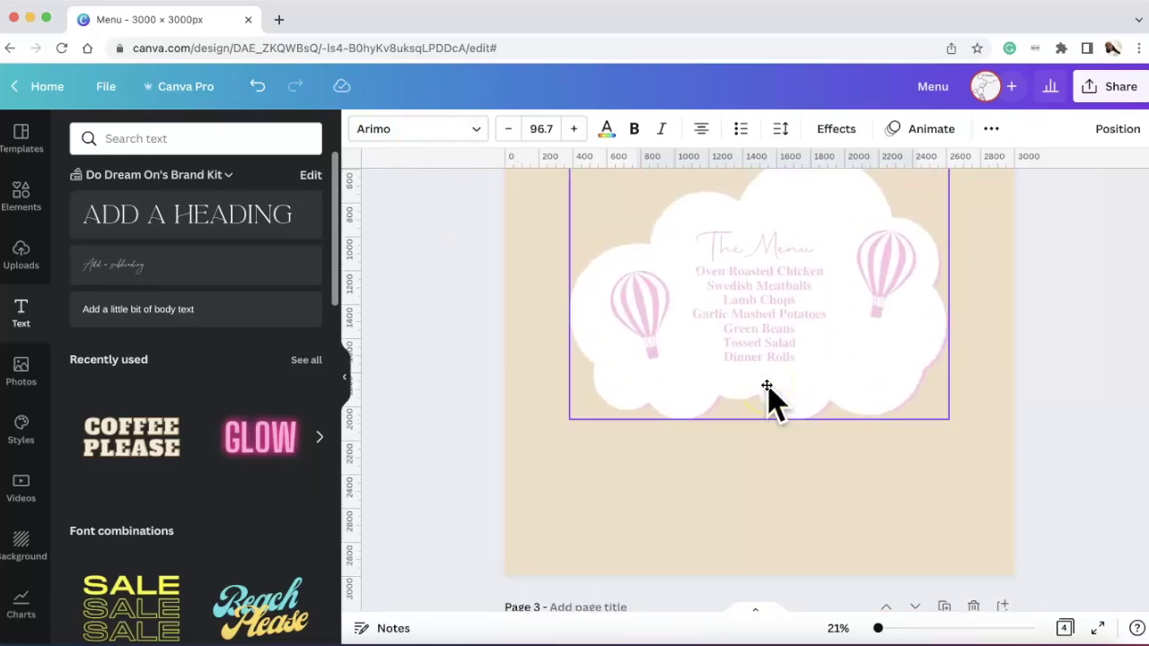
pyautogui.scroll(-5, 770, 387)
pyautogui.tripleClick(764, 463)
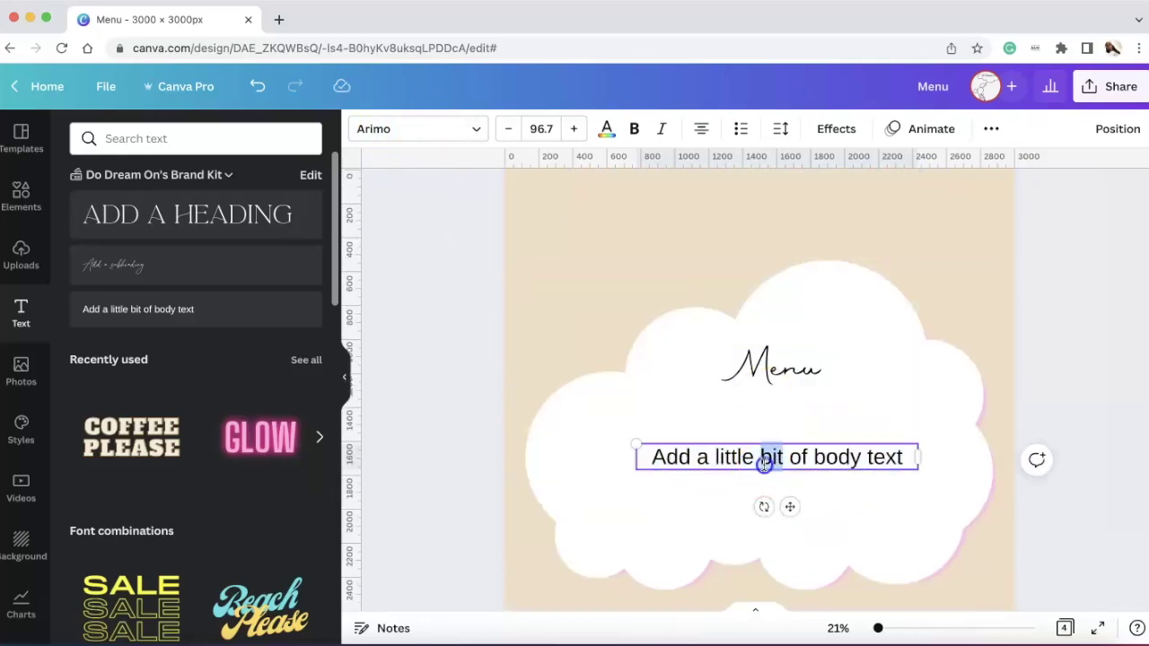
pyautogui.write('Oven Roasted')
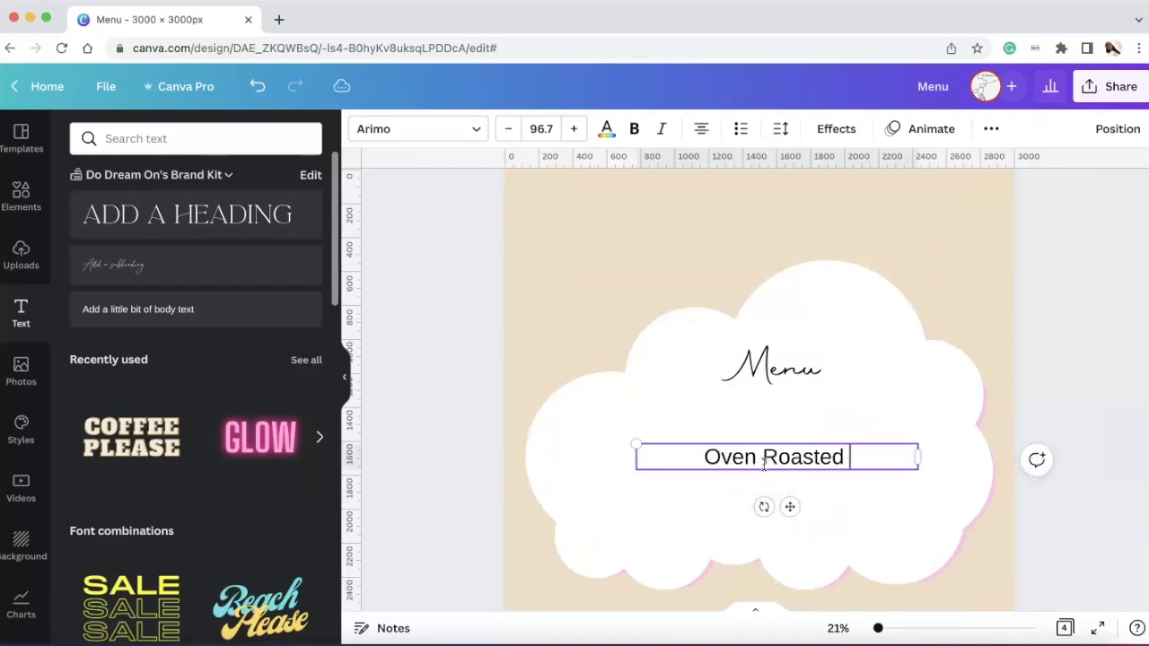
pyautogui.write(' Chicken')
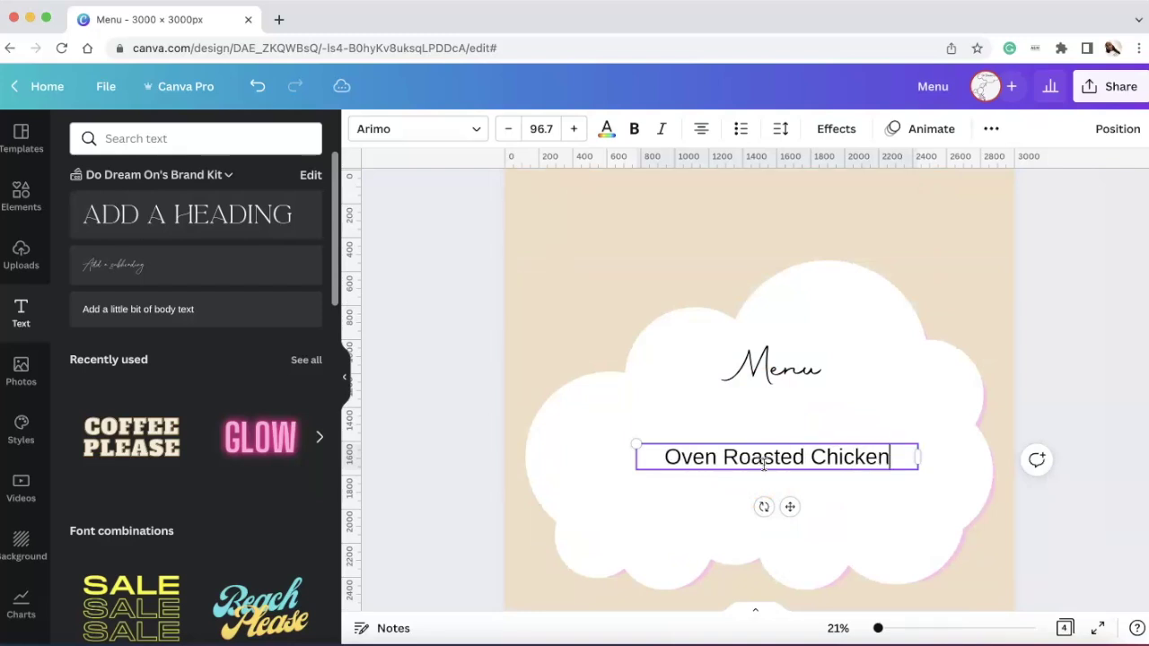
# - Reduce the "Oven Roasted Chicken" line to font size 74.1 and centre it under the "Menu" heading
pyautogui.moveTo(919, 459); pyautogui.dragTo(844, 415)
pyautogui.click(826, 470)
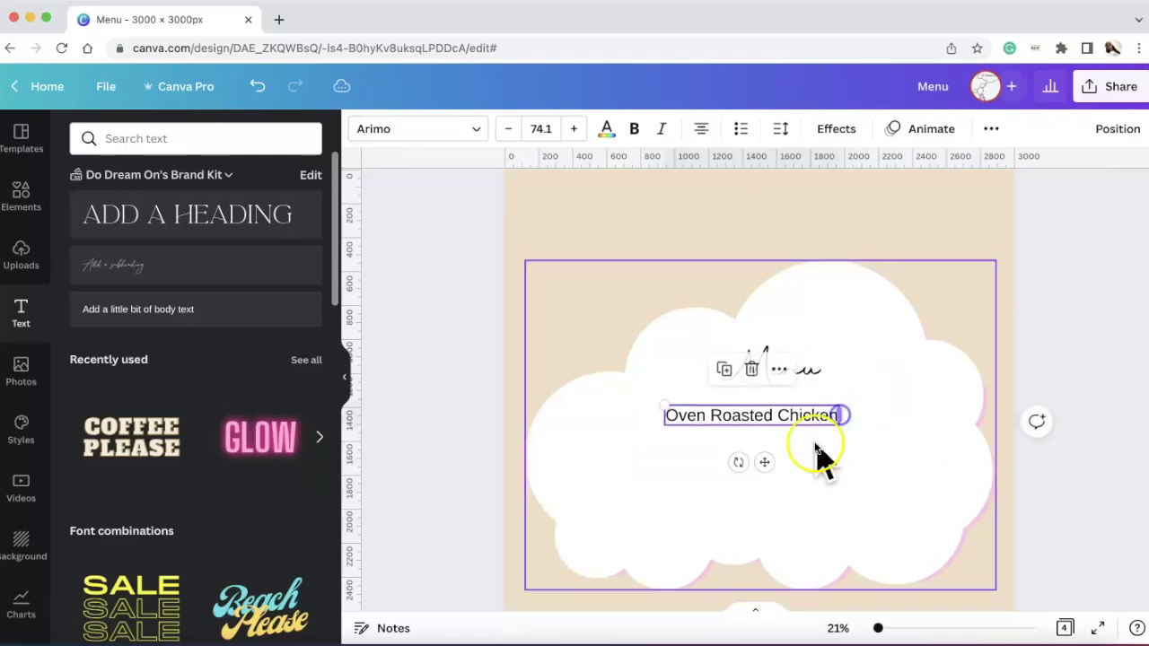
pyautogui.moveTo(770, 420); pyautogui.dragTo(793, 414)
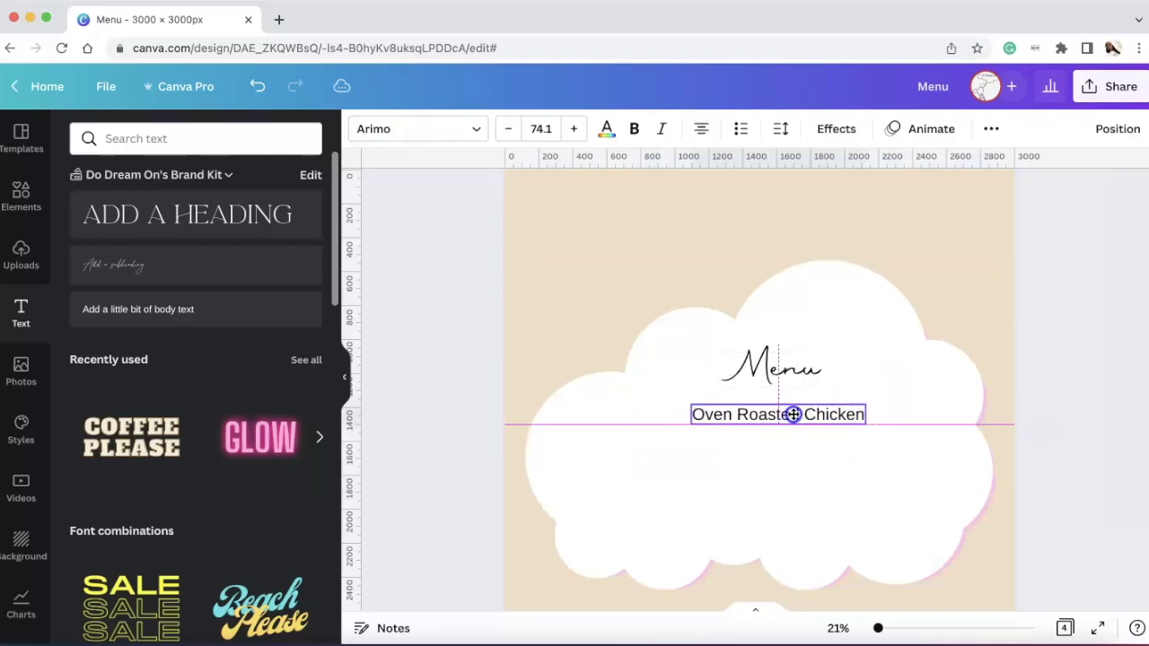
# - Set the "Oven Roasted Chicken" line in Times Neue Roman and move it slightly closer to the heading
pyautogui.click(474, 130)
pyautogui.click(239, 244)
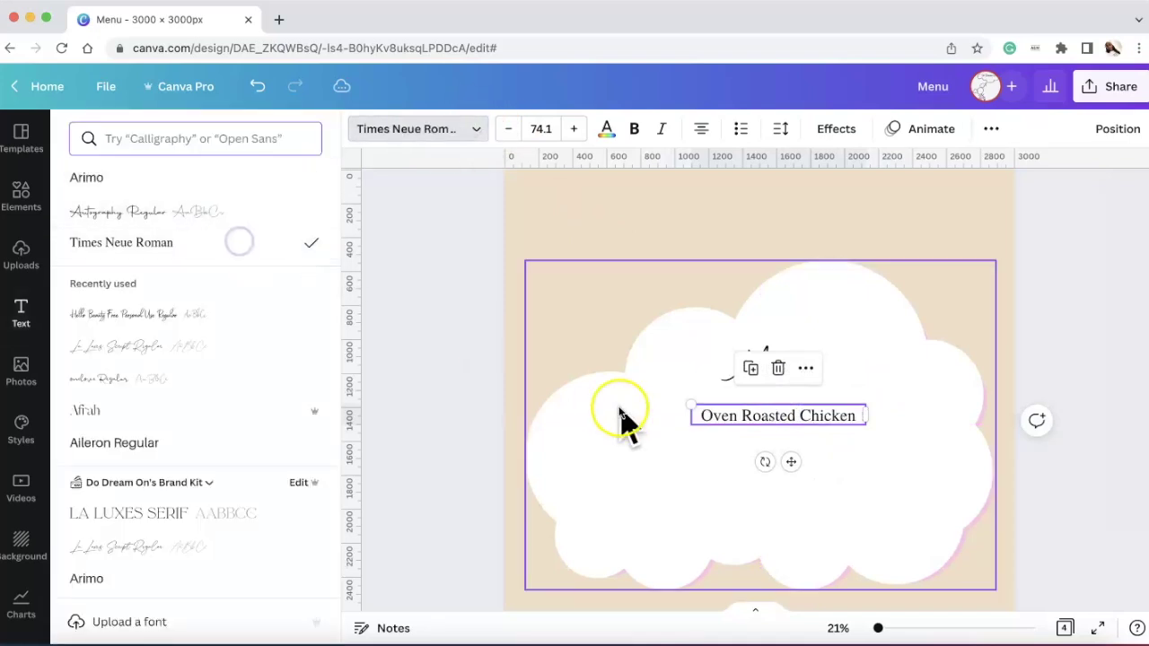
pyautogui.click(896, 416)
pyautogui.moveTo(825, 417); pyautogui.dragTo(823, 402)
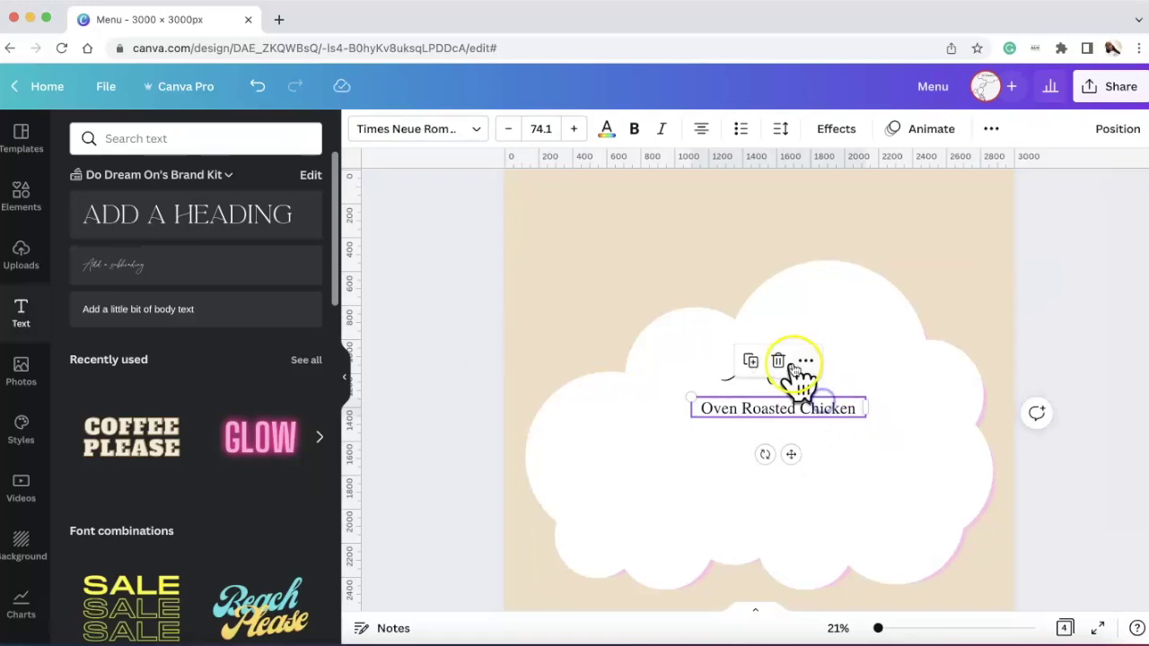
# - Recolour the "Menu" heading and the "Oven Roasted Chicken" line to the document's pink
pyautogui.click(729, 384)
pyautogui.click(610, 133)
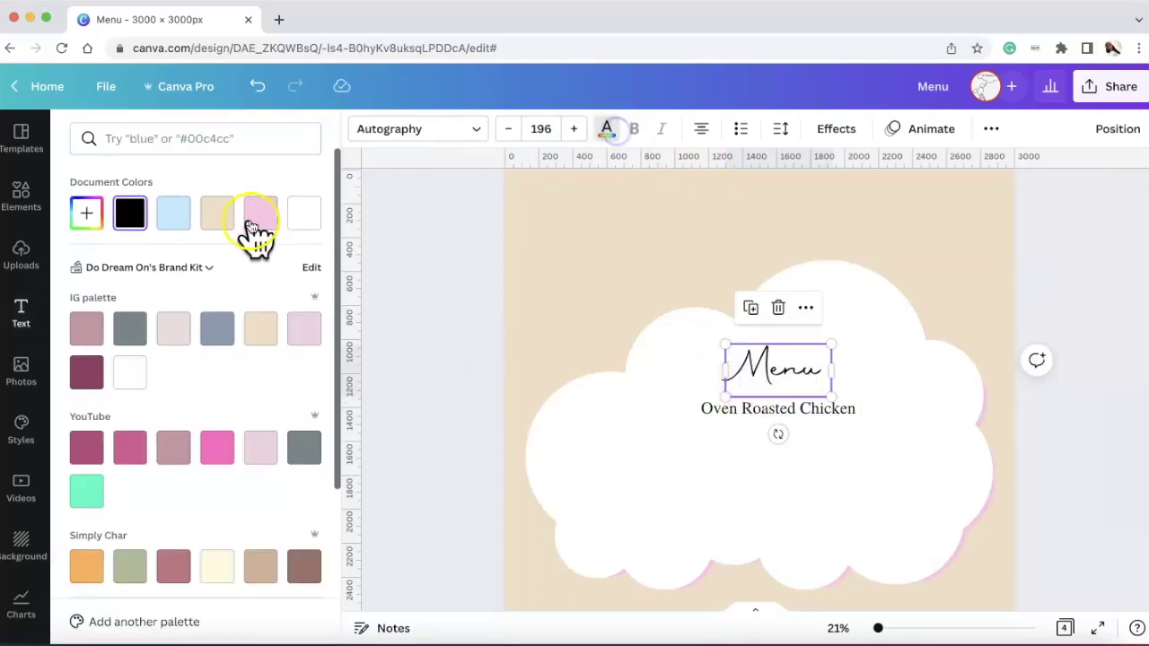
pyautogui.click(258, 220)
pyautogui.click(711, 408)
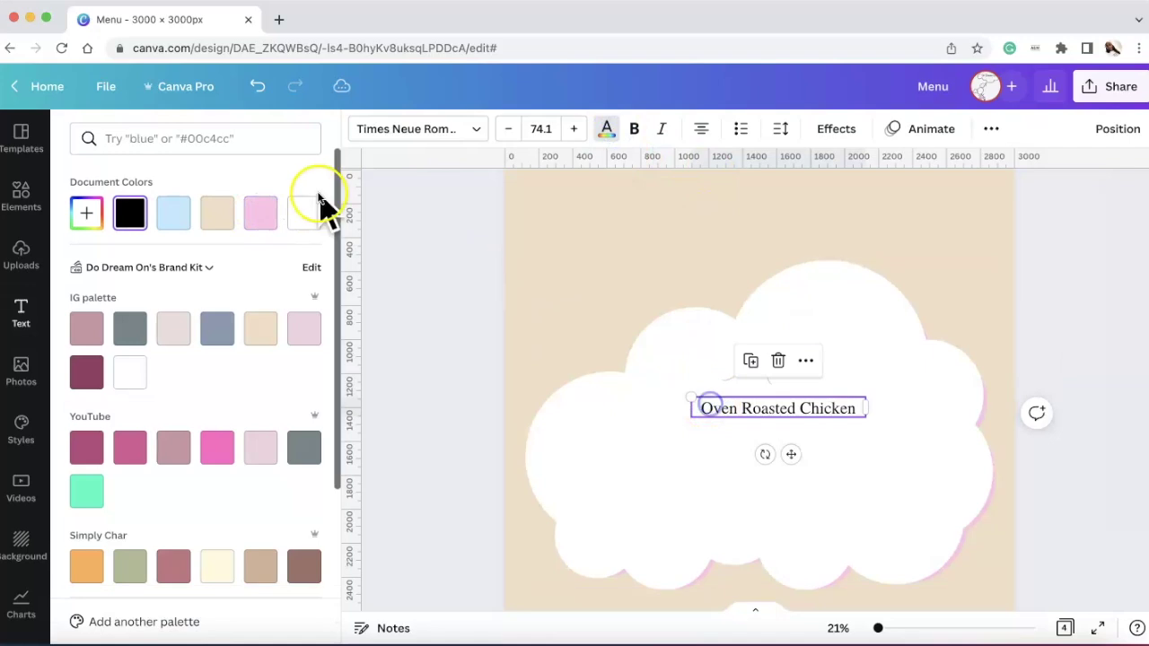
pyautogui.click(265, 219)
# - Move the "Oven Roasted Chicken" line slightly up, closer to the "Menu" heading
pyautogui.click(635, 435)
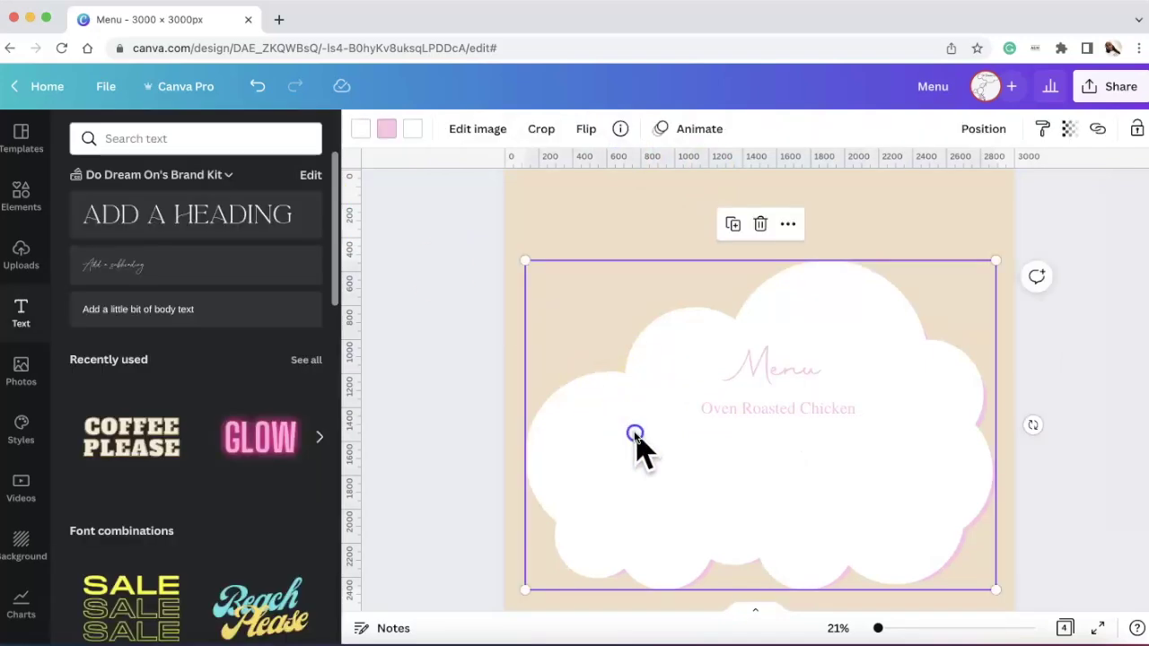
pyautogui.doubleClick(634, 434)
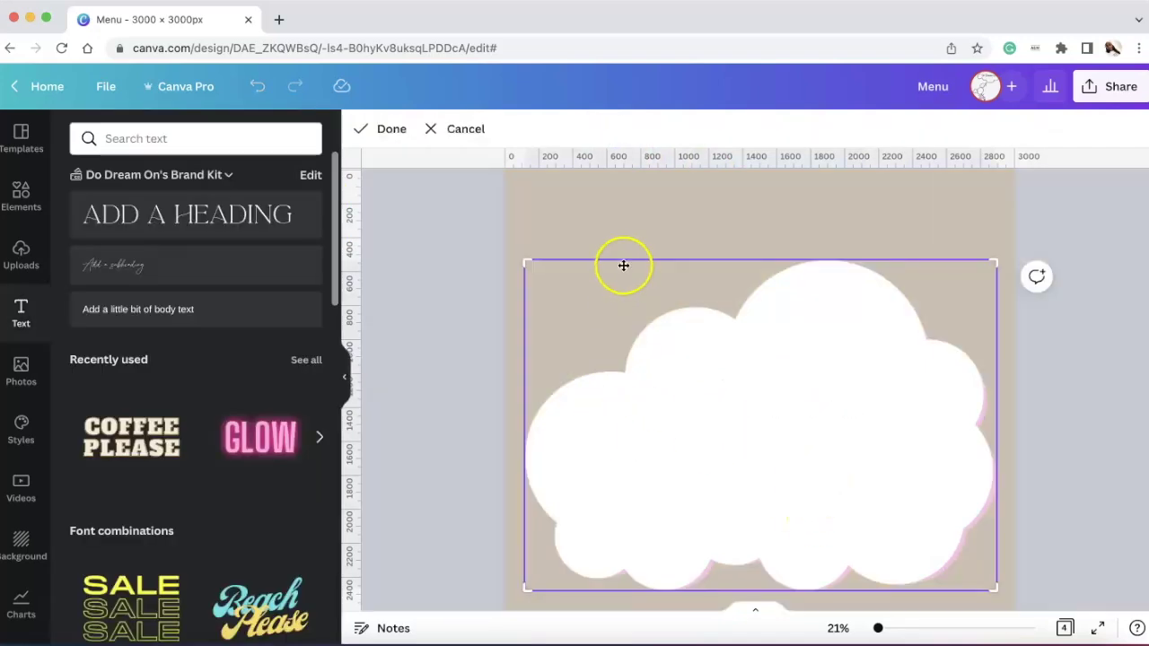
pyautogui.click(636, 218)
pyautogui.moveTo(810, 411); pyautogui.dragTo(811, 405)
pyautogui.click(856, 431)
# - Look up the second dish on page 2 and add it below "Oven Roasted Chicken" as a new line reading "Swedish Meatballs"
pyautogui.click(850, 401)
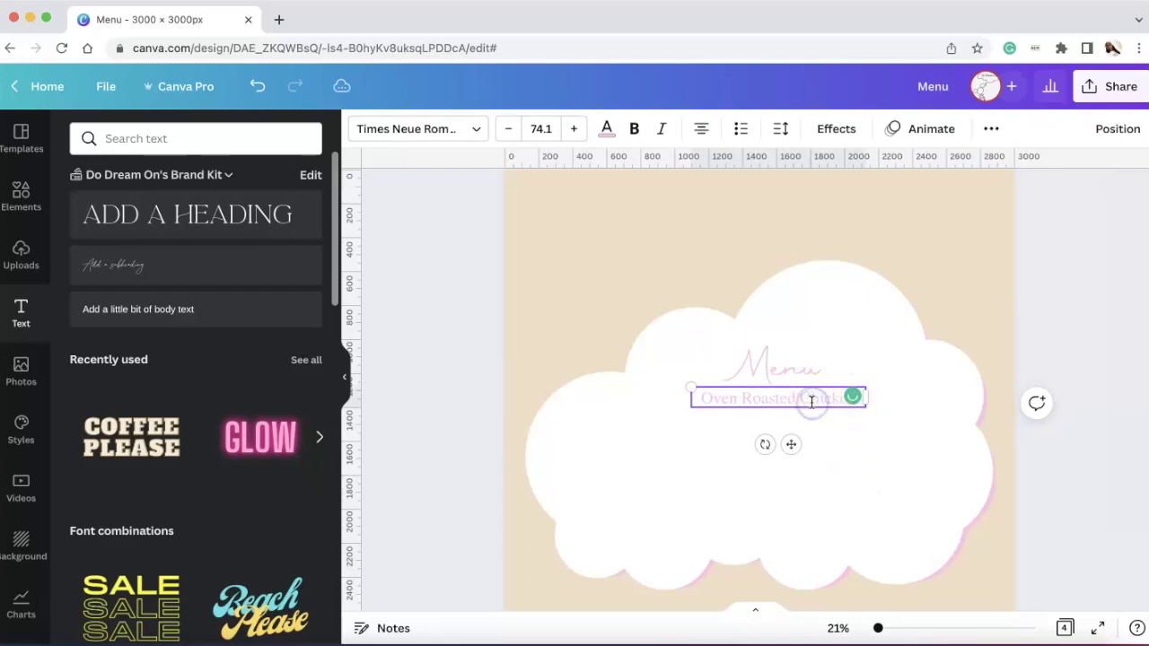
pyautogui.moveTo(805, 384); pyautogui.dragTo(809, 400)
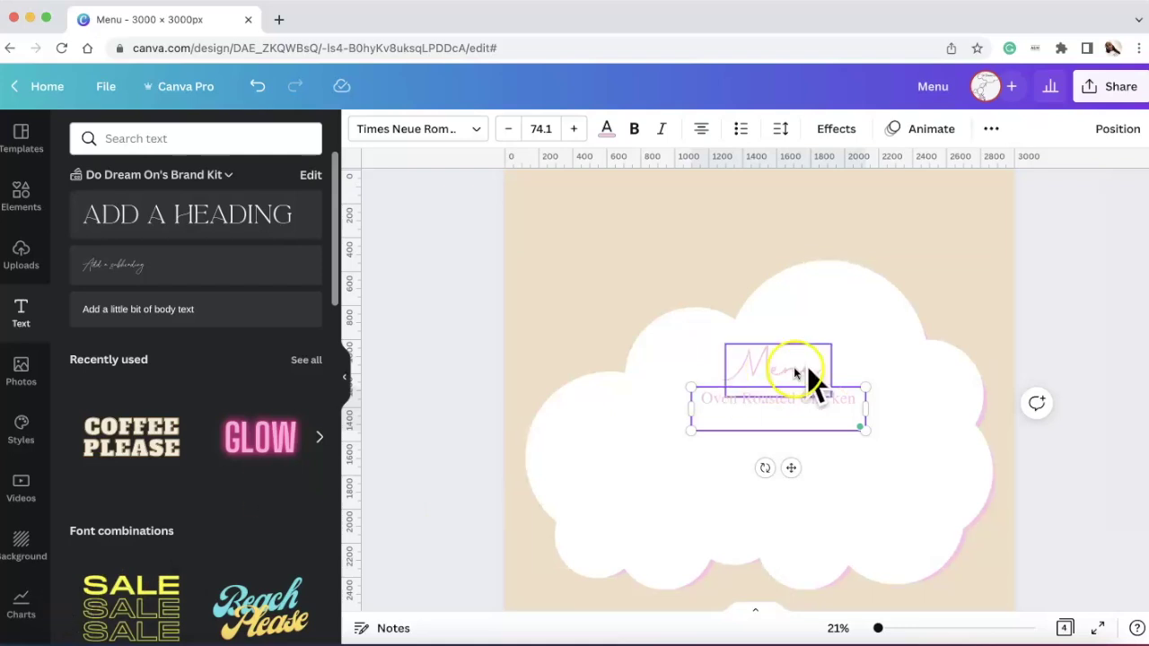
pyautogui.scroll(3, 808, 377)
pyautogui.scroll(-3, 811, 377)
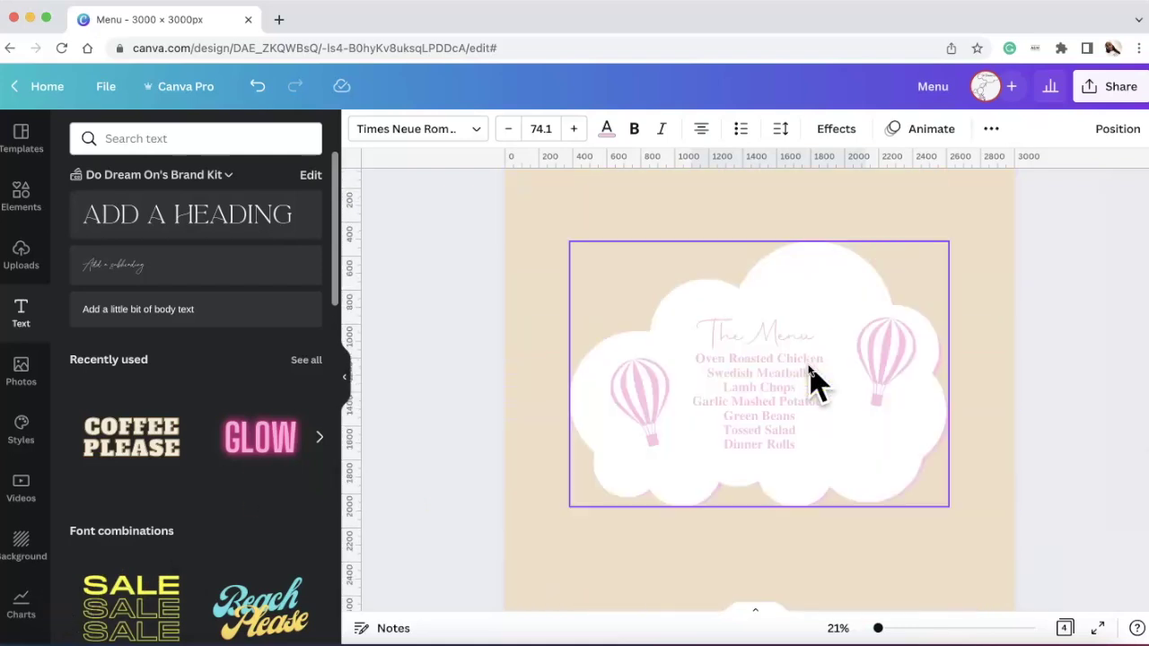
pyautogui.scroll(-7, 811, 380)
pyautogui.click(802, 412)
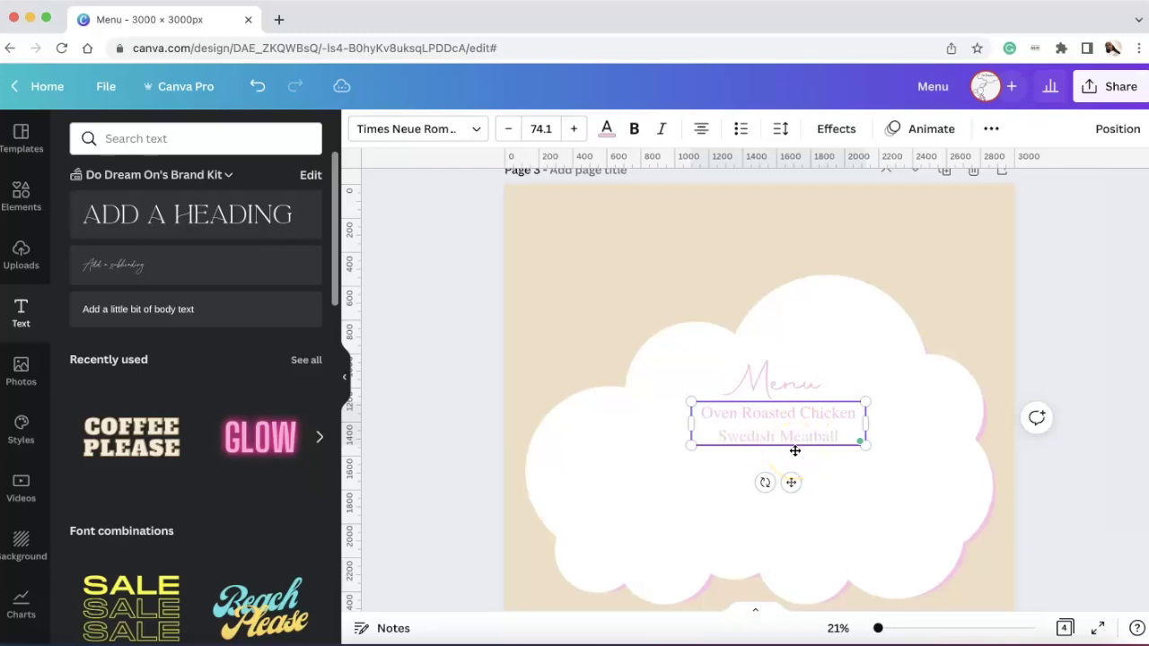
# - Add the lines "Lamb Chops" and "Garlic Mashed Potatoes" to the dish list, following page 2's order
pyautogui.click(795, 450)
pyautogui.press('Return')
pyautogui.write('Lamb Chops')
pyautogui.scroll(5, 795, 347)
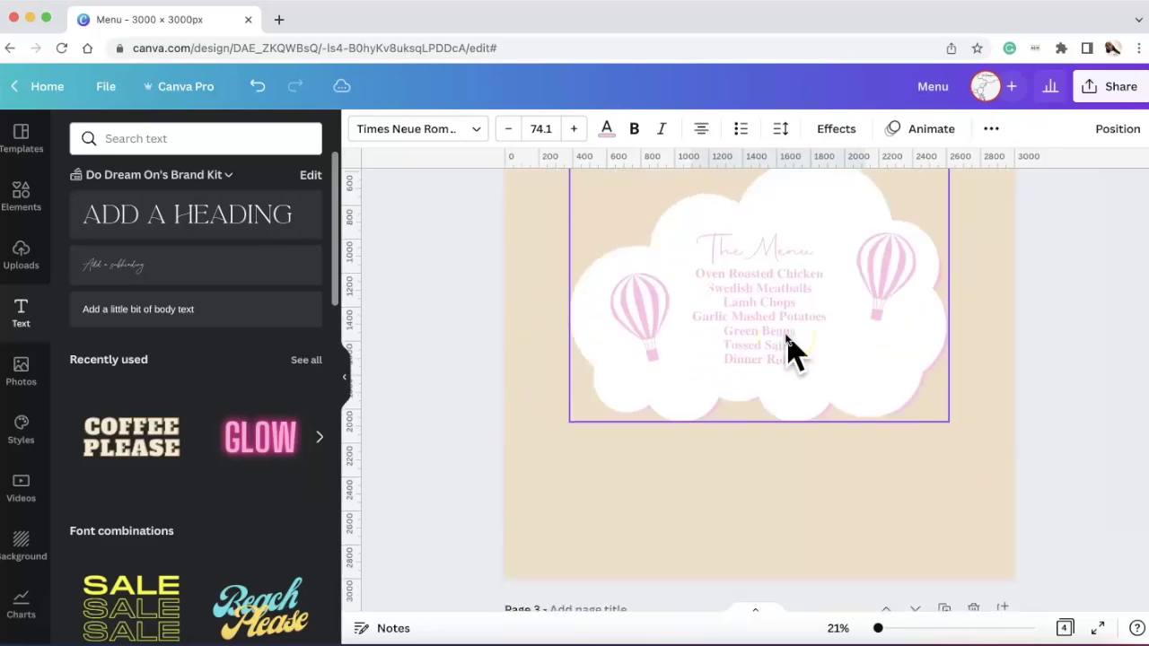
pyautogui.scroll(-5, 808, 404)
pyautogui.press('Return')
pyautogui.write('Garlic Mashed Potatoes')
# - Complete the dish list from page 2 with the lines "Green Beans", "Tossed Salad" and "Dinner Rolls"
pyautogui.scroll(1, 821, 372)
pyautogui.scroll(-3, 788, 372)
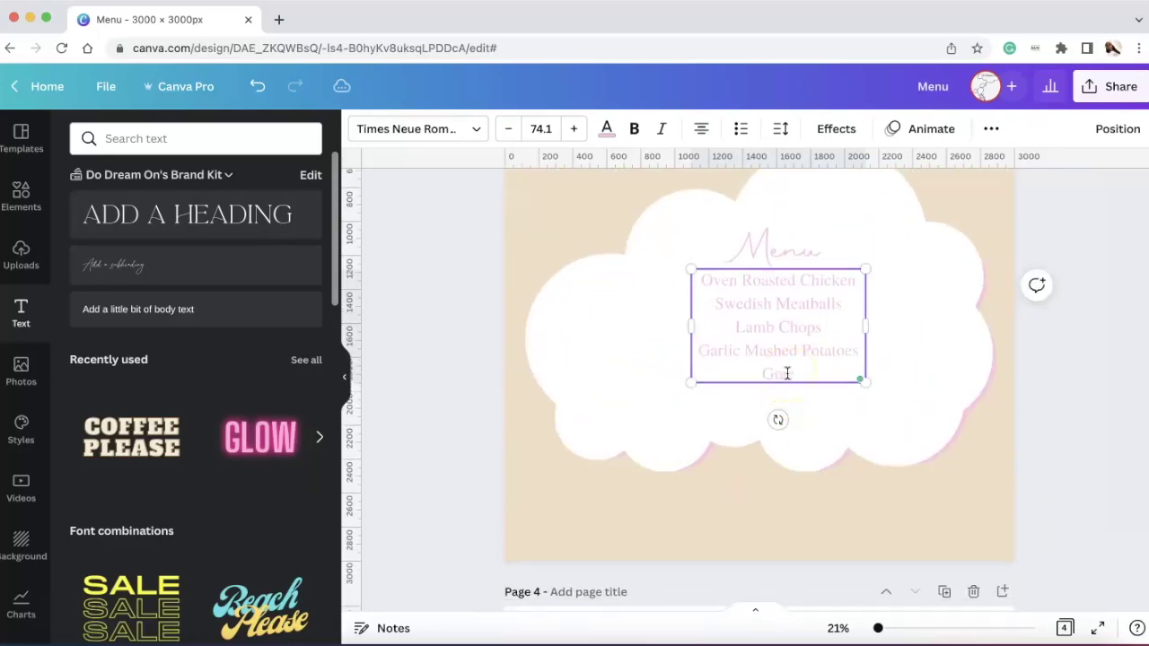
pyautogui.press('Return')
pyautogui.write('Green Beans')
pyautogui.scroll(10, 787, 373)
pyautogui.scroll(-10, 787, 373)
pyautogui.click(884, 444)
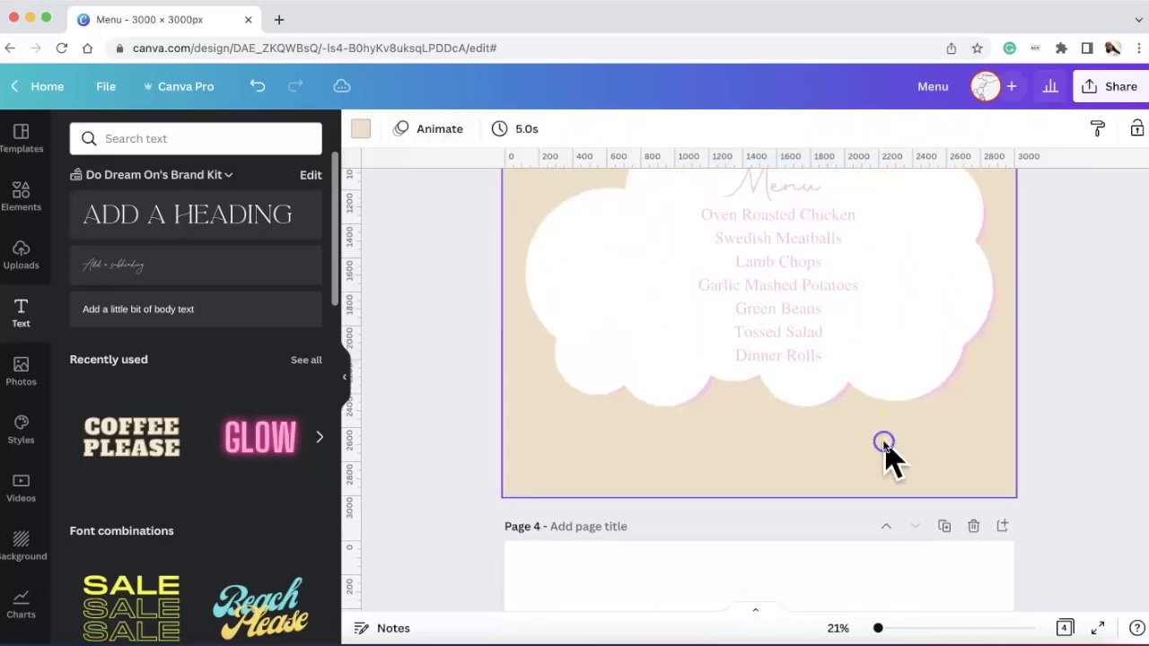
# - Reduce the dish list's line spacing to 0.98
pyautogui.click(814, 301)
pyautogui.click(781, 128)
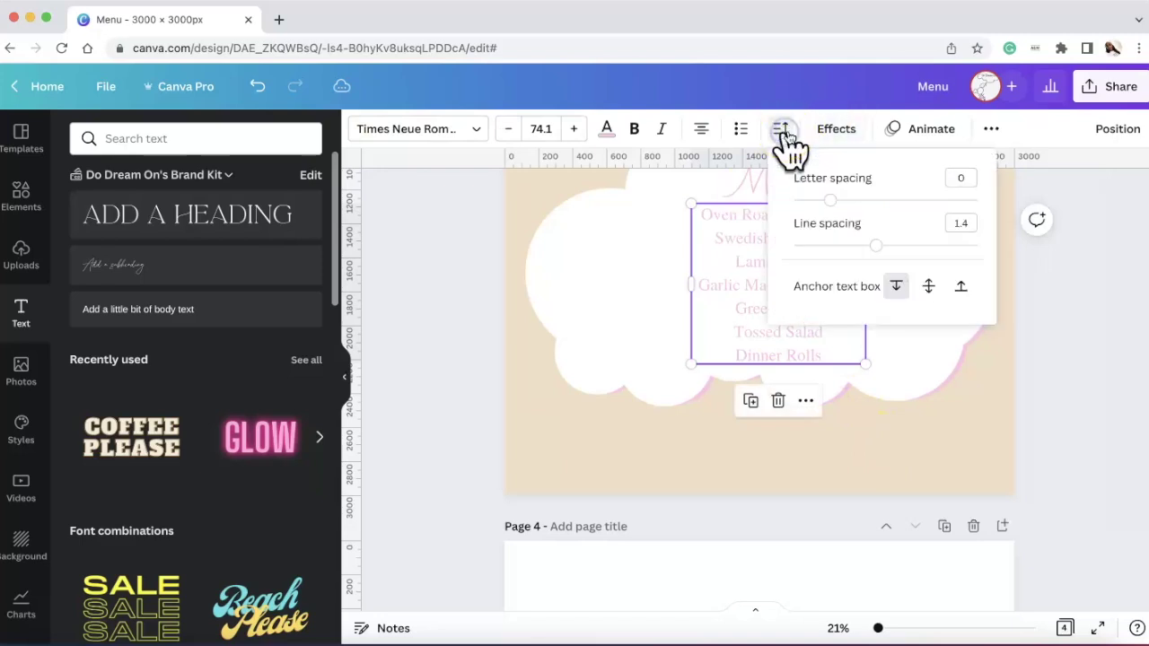
pyautogui.moveTo(877, 245); pyautogui.dragTo(836, 244)
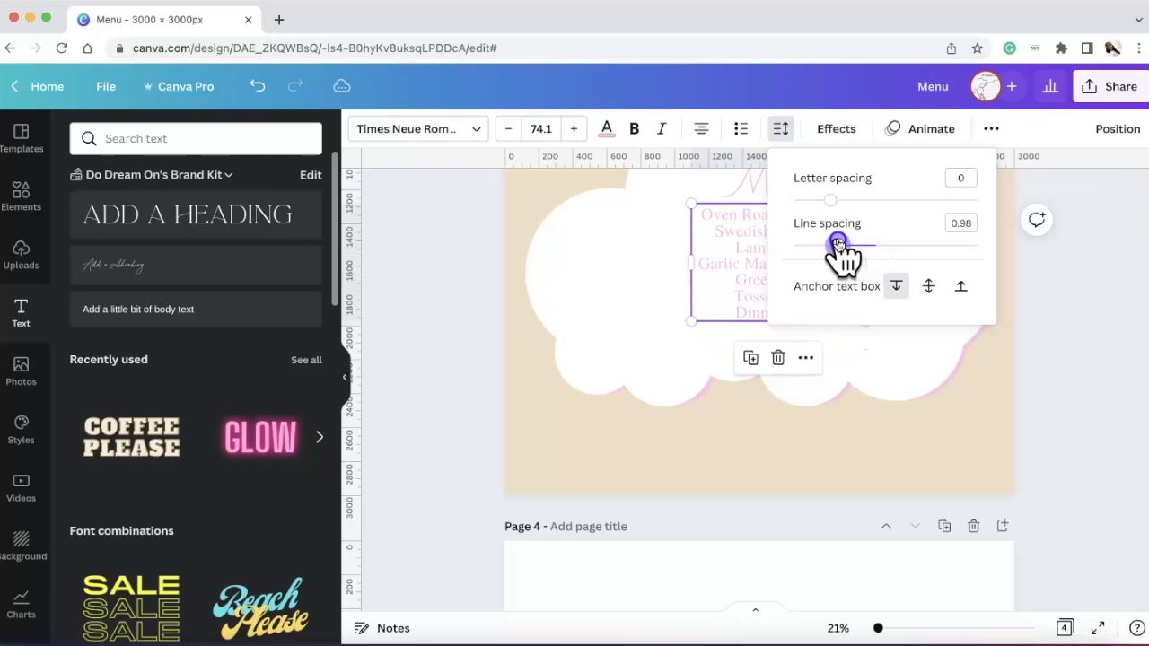
pyautogui.click(848, 422)
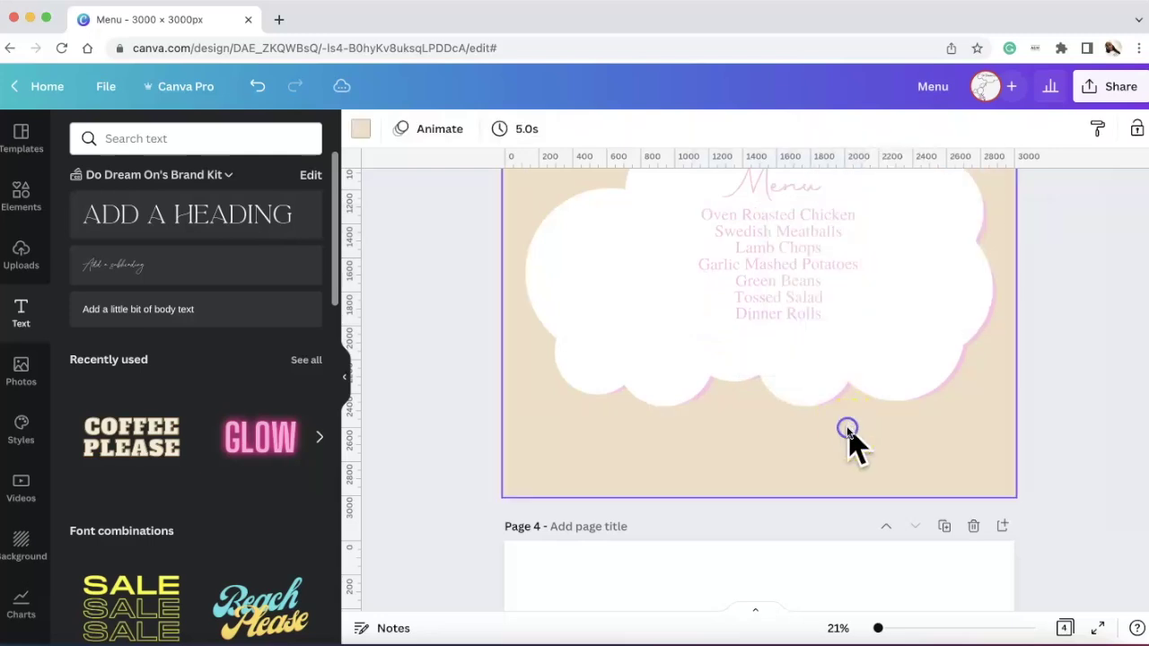
# - Nudge the dish list slightly down from the heading and make its text bold
pyautogui.scroll(3, 849, 441)
pyautogui.click(798, 404)
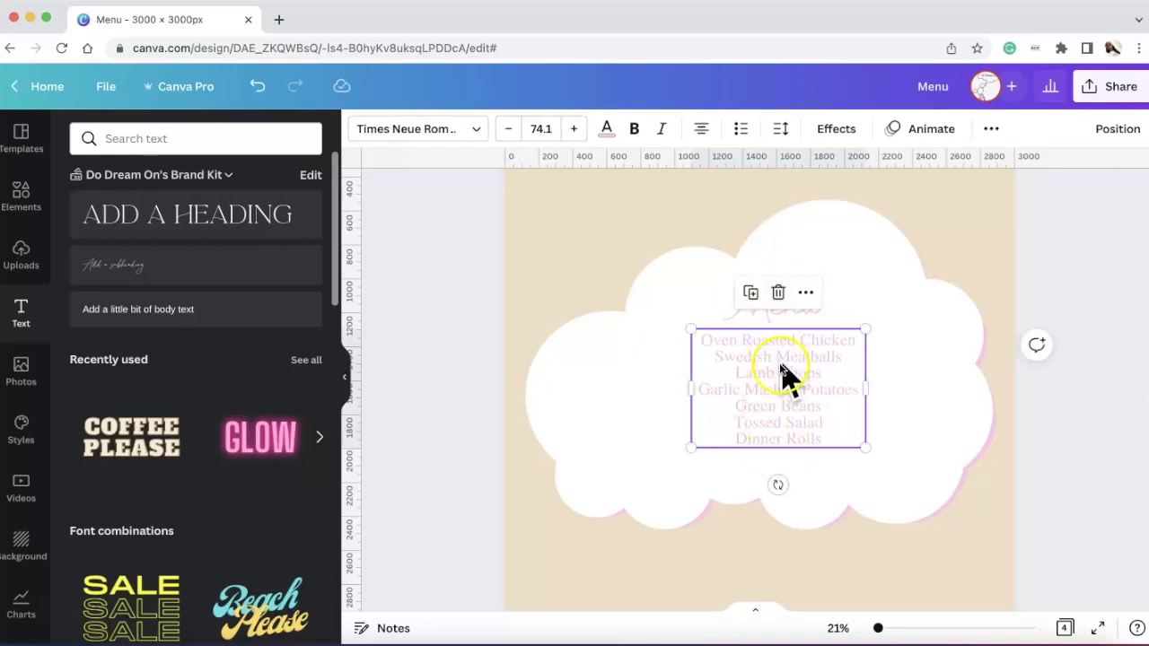
pyautogui.moveTo(782, 382); pyautogui.dragTo(786, 383)
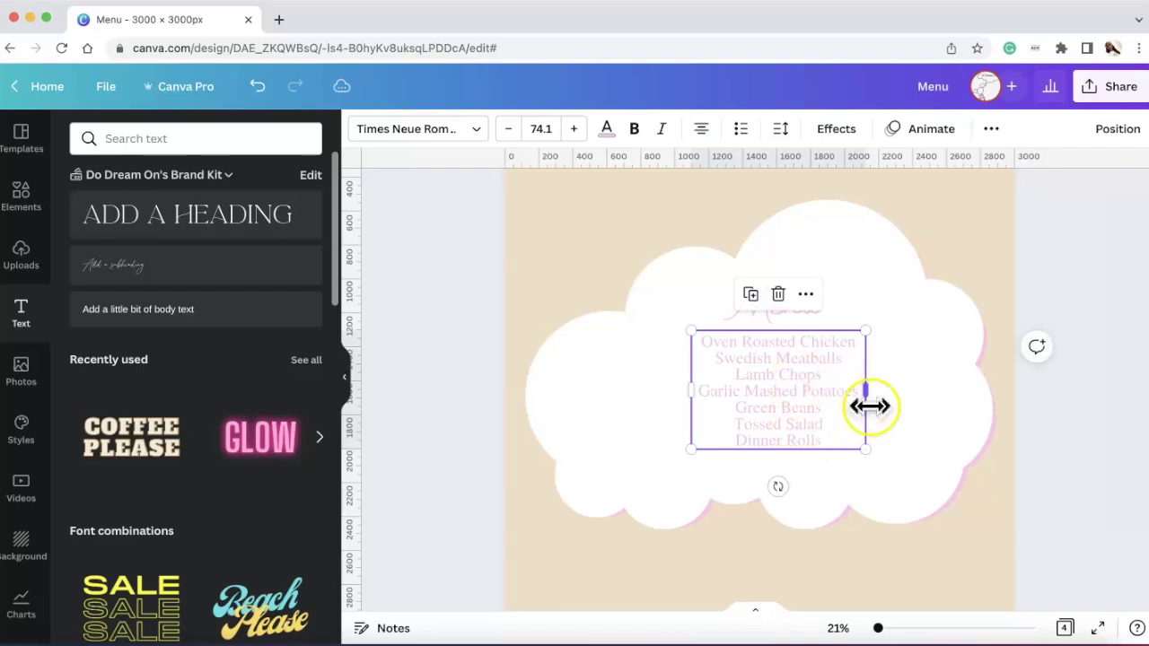
pyautogui.click(914, 476)
pyautogui.click(790, 398)
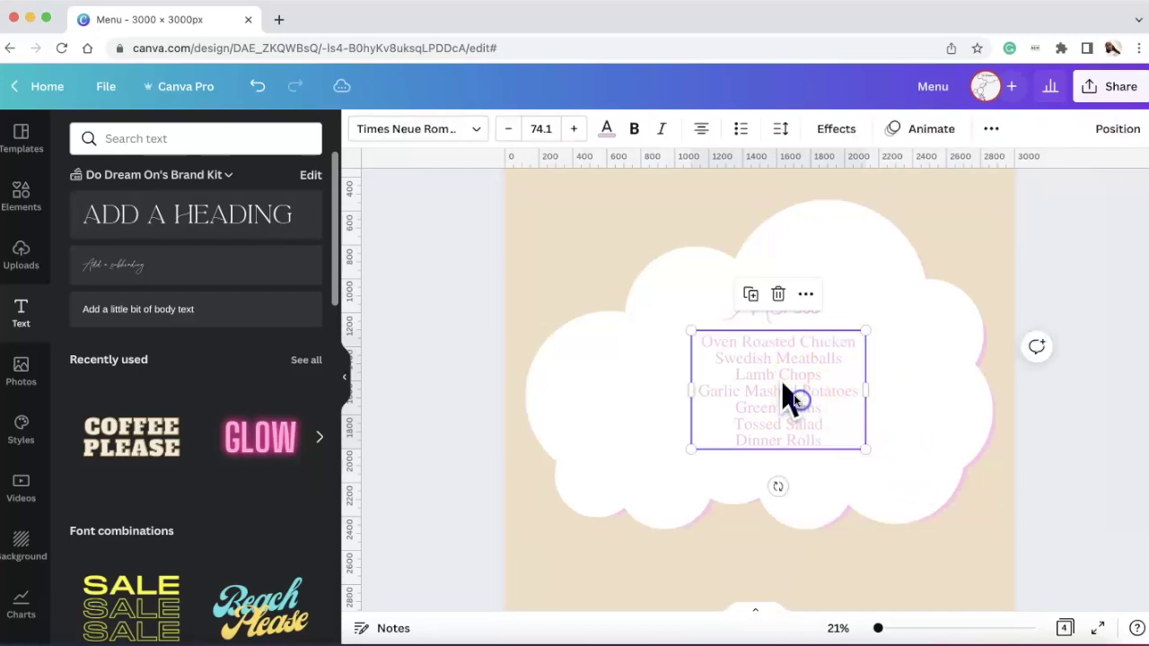
pyautogui.click(637, 128)
pyautogui.click(925, 447)
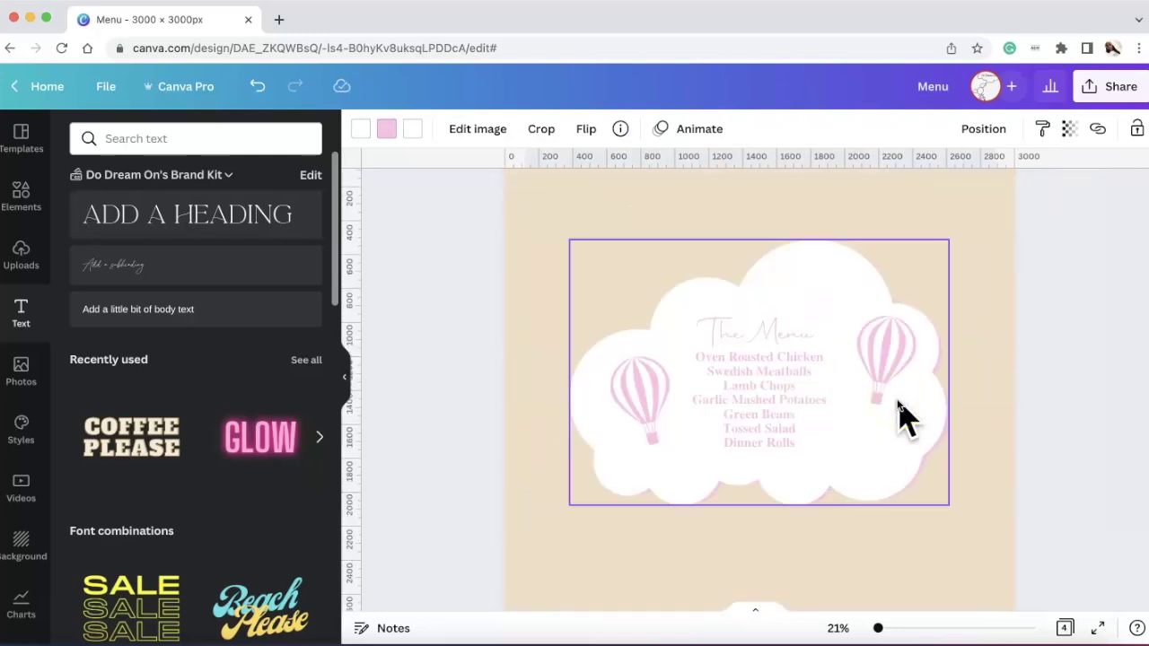
# - Change page 3's heading to "The Menu" and widen its text box to about 981 px so it fits on one line
pyautogui.scroll(-10, 902, 413)
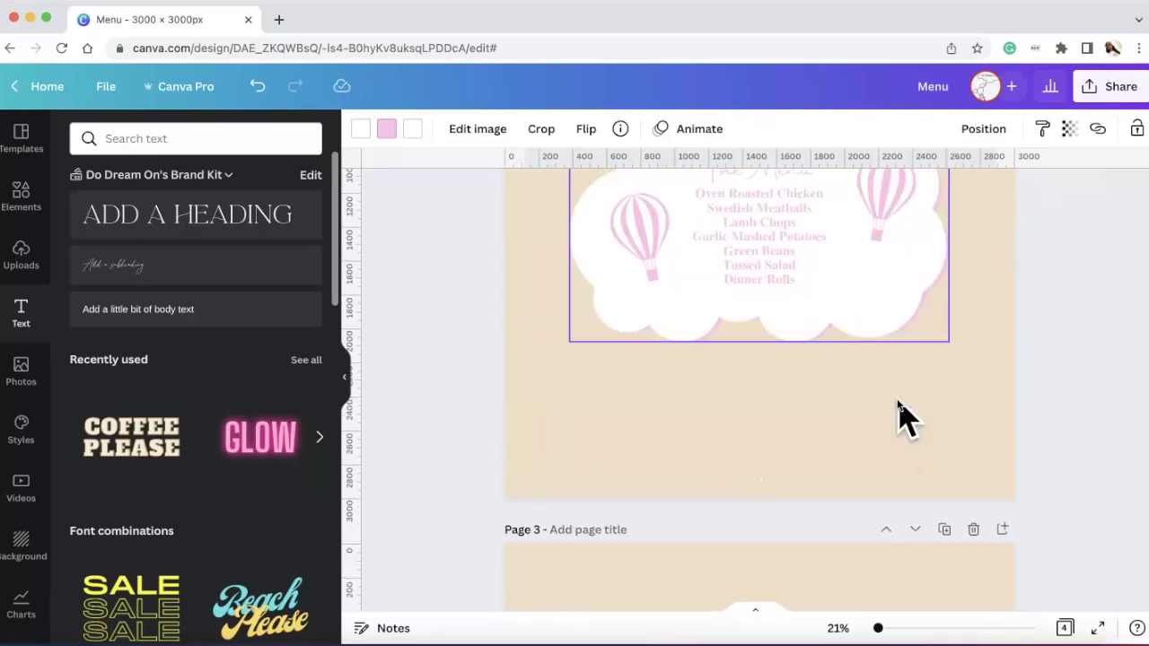
pyautogui.click(787, 324)
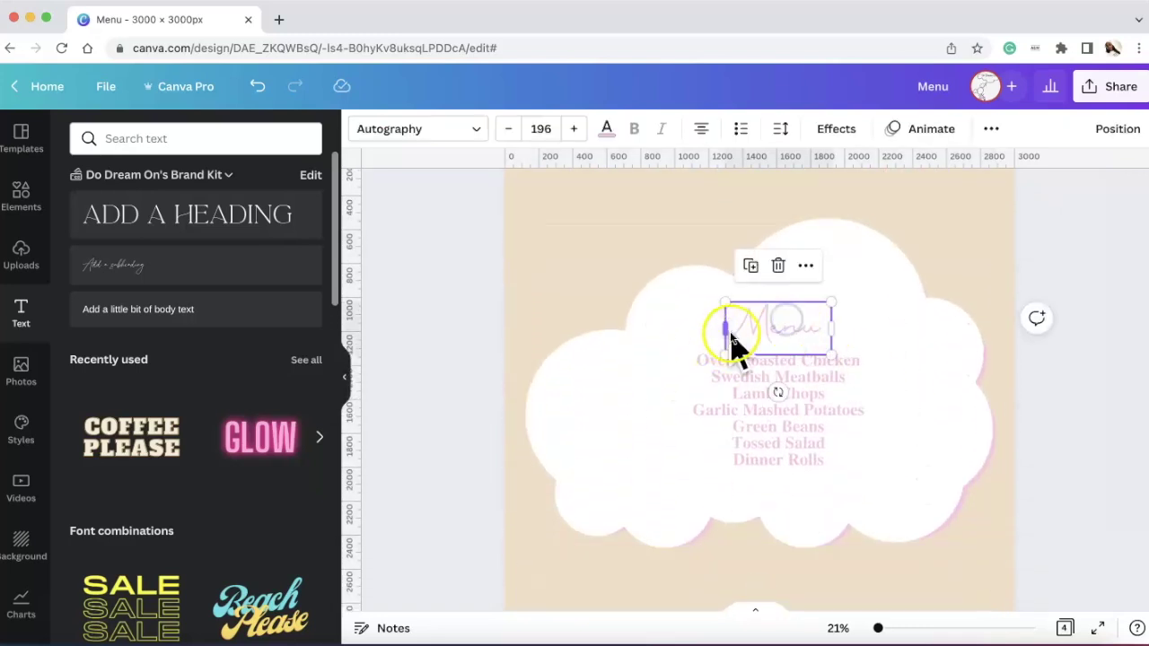
pyautogui.write('The')
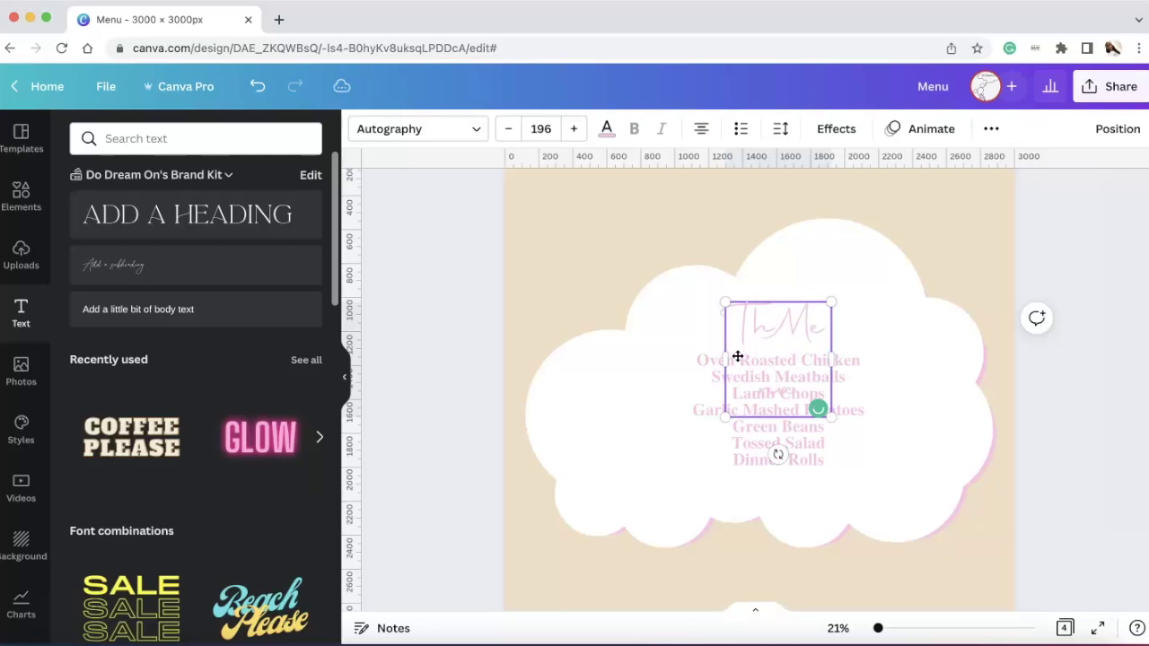
pyautogui.moveTo(832, 361); pyautogui.dragTo(900, 358)
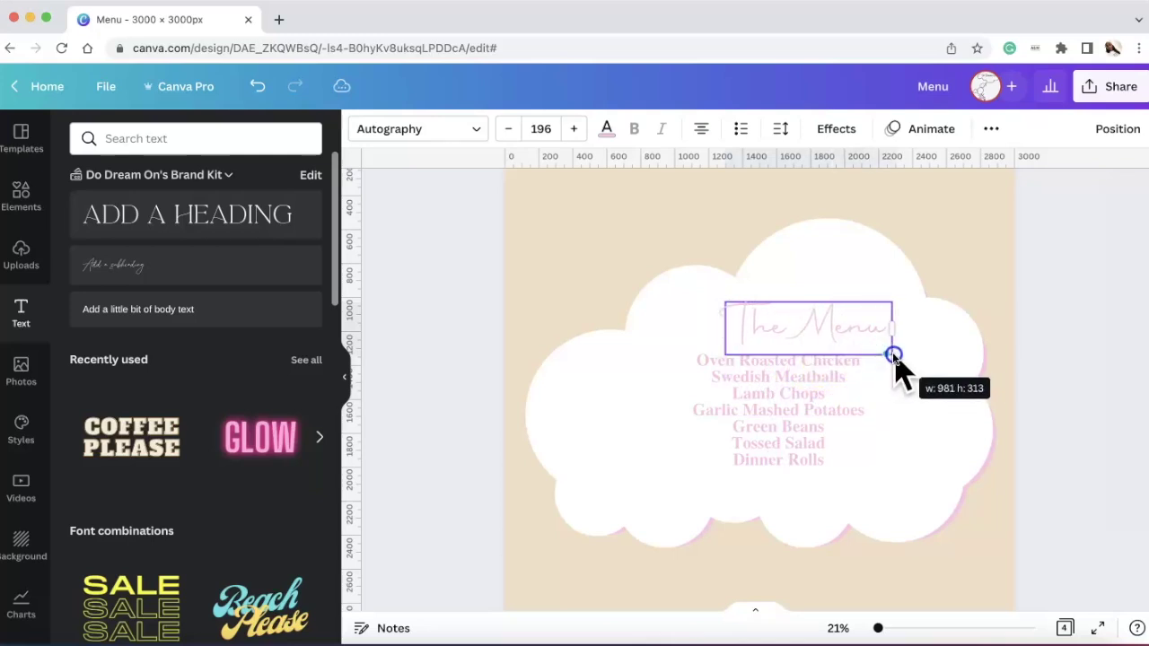
# - Move "The Menu" heading to the left so it is centred above the dish list
pyautogui.click(904, 456)
pyautogui.moveTo(883, 333); pyautogui.dragTo(844, 327)
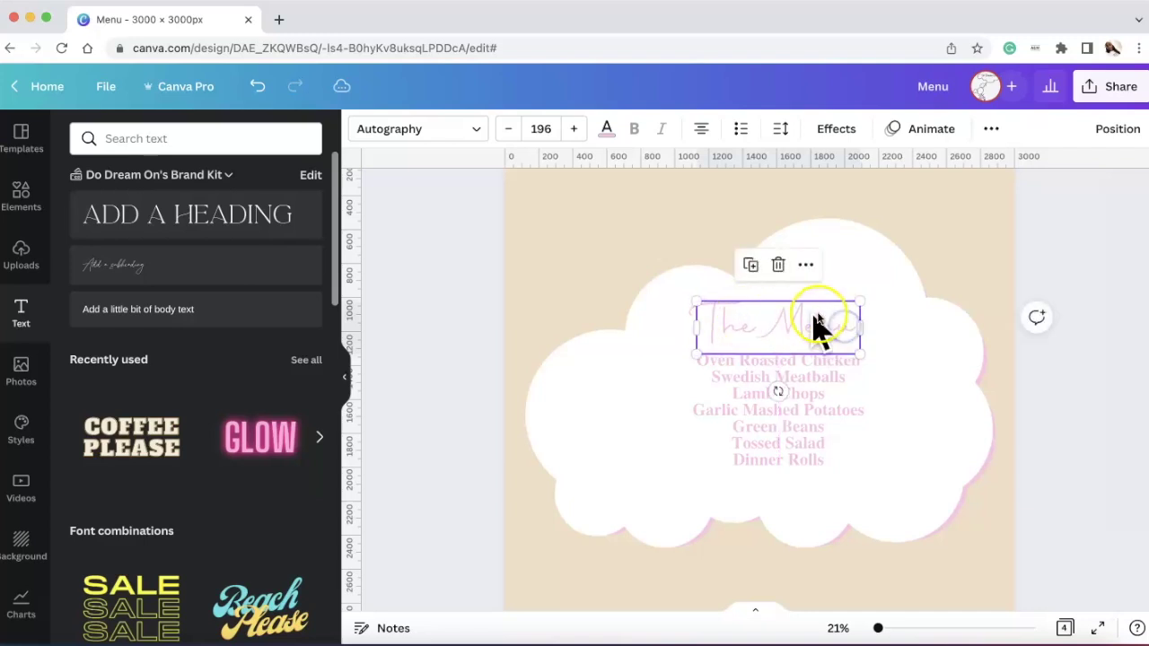
pyautogui.click(802, 449)
pyautogui.click(912, 542)
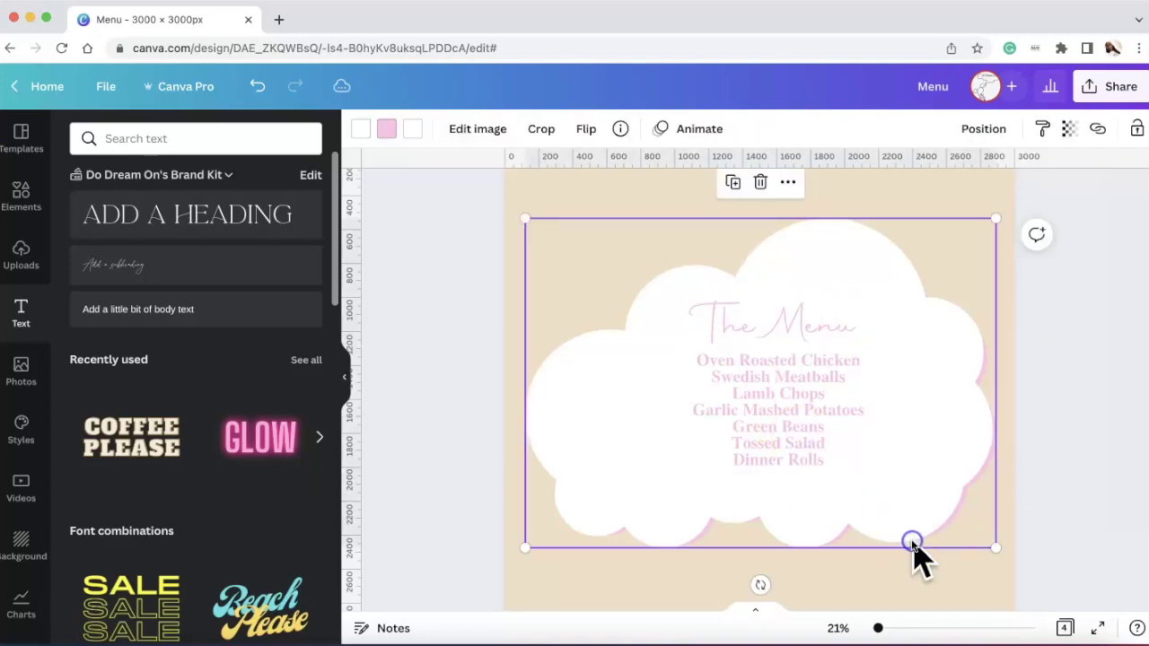
# - Search the elements library for "hot air balloon" and browse the graphics for a striped balloon
pyautogui.click(21, 198)
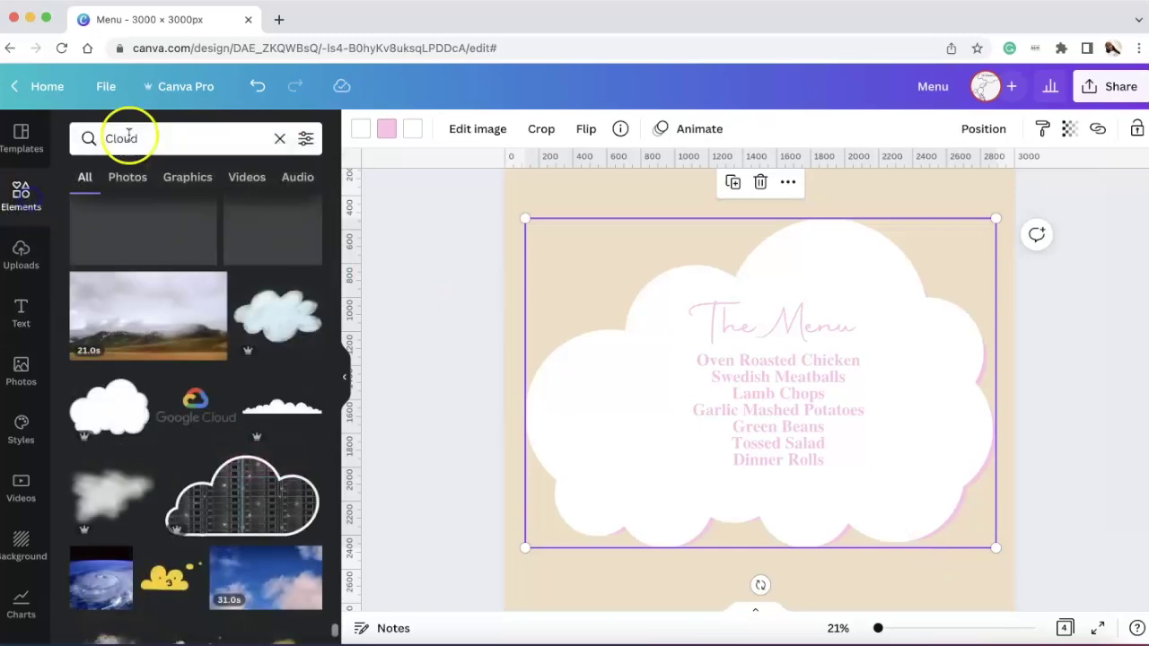
pyautogui.click(159, 133)
pyautogui.write('hot air')
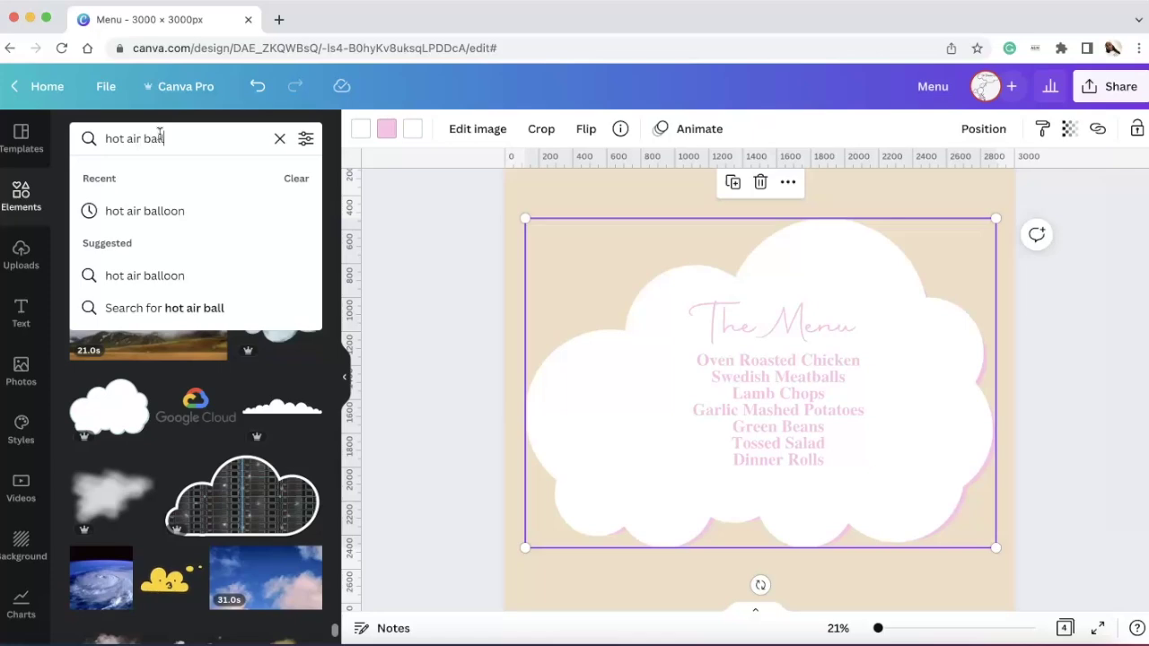
pyautogui.write(' ball')
pyautogui.click(144, 211)
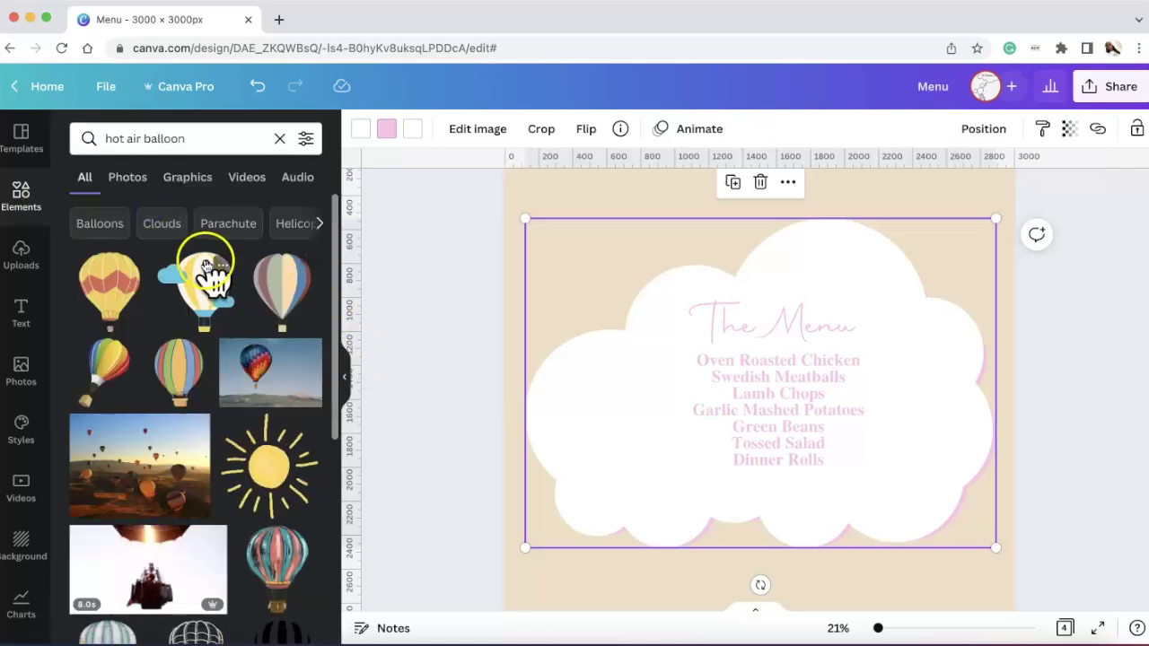
pyautogui.scroll(-5, 126, 382)
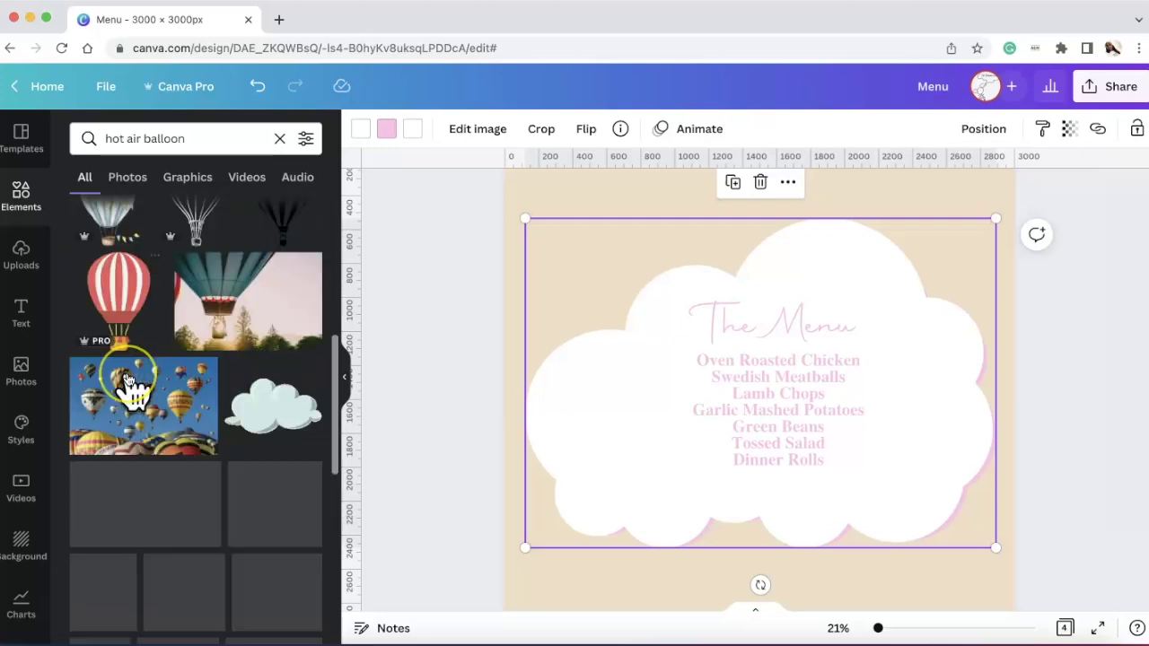
pyautogui.scroll(1, 126, 381)
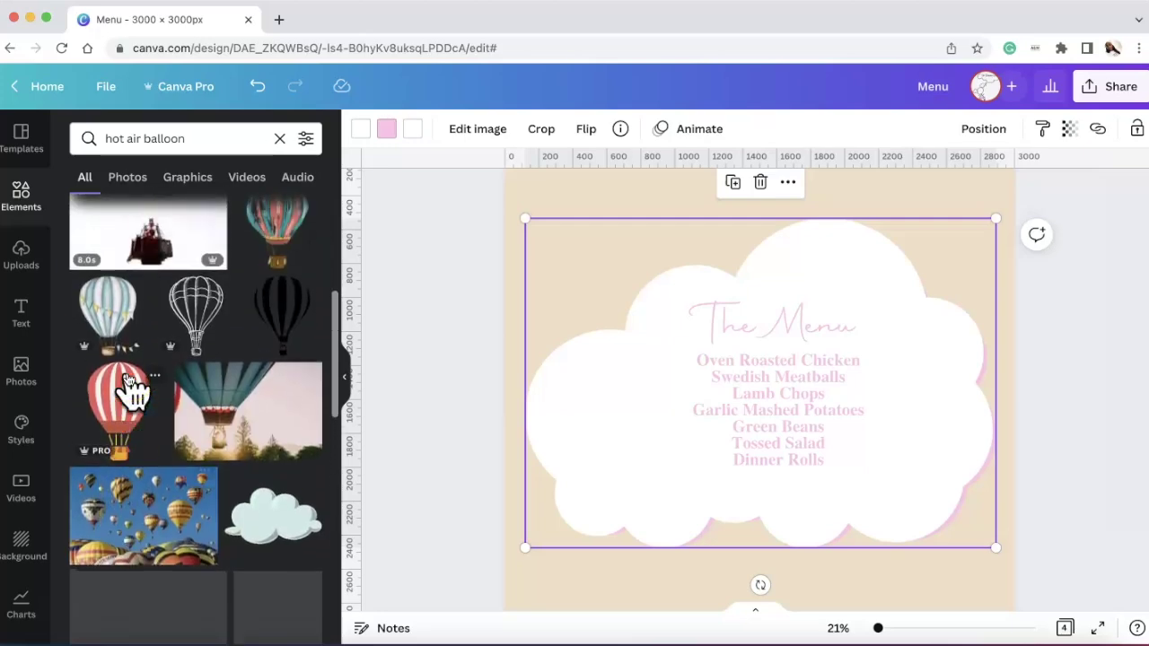
# - Try a black hot air balloon graphic and its recommended blue version, placing the blue one over the left part of the page
pyautogui.click(280, 322)
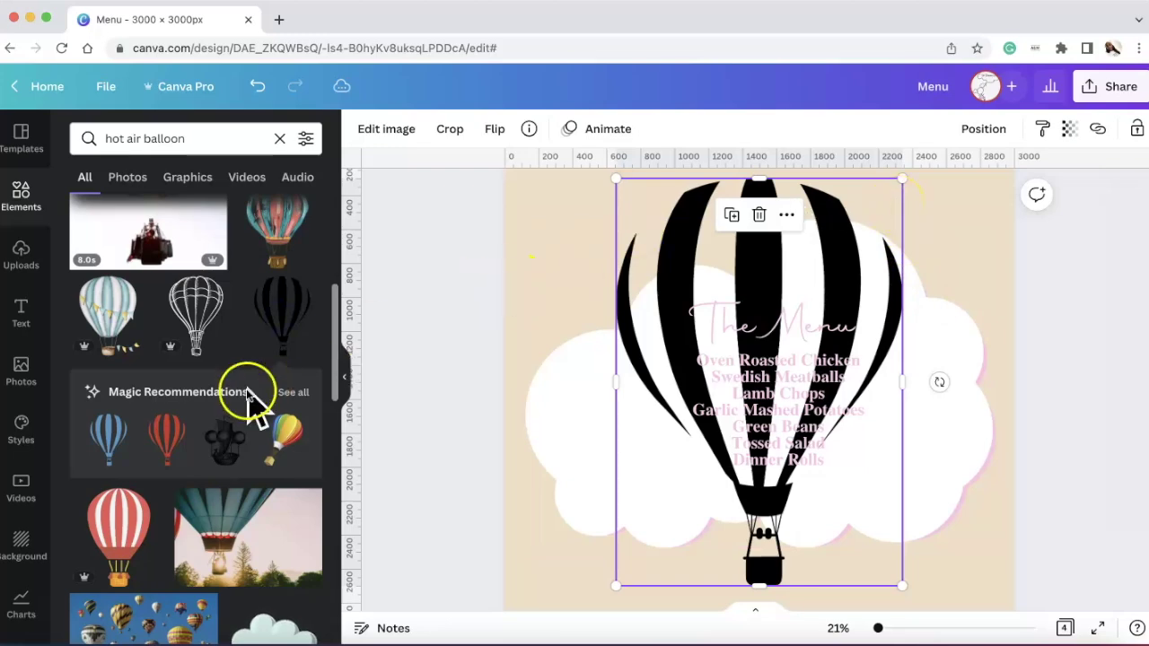
pyautogui.click(121, 427)
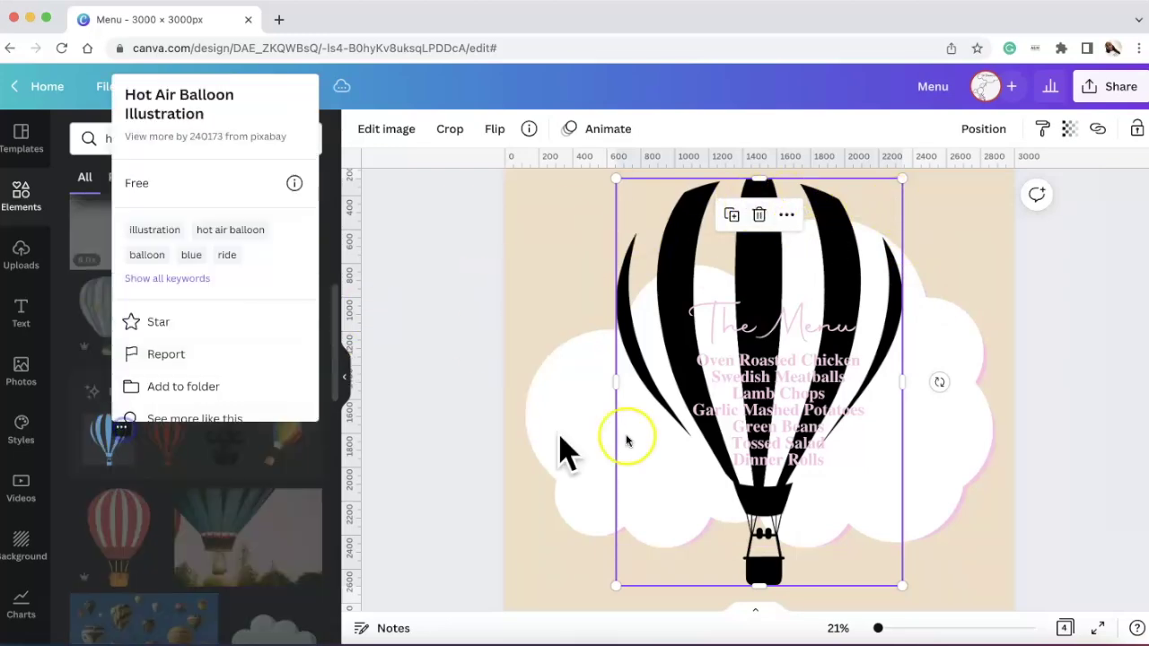
pyautogui.click(103, 458)
pyautogui.click(782, 262)
pyautogui.moveTo(835, 261); pyautogui.dragTo(641, 264)
pyautogui.click(832, 227)
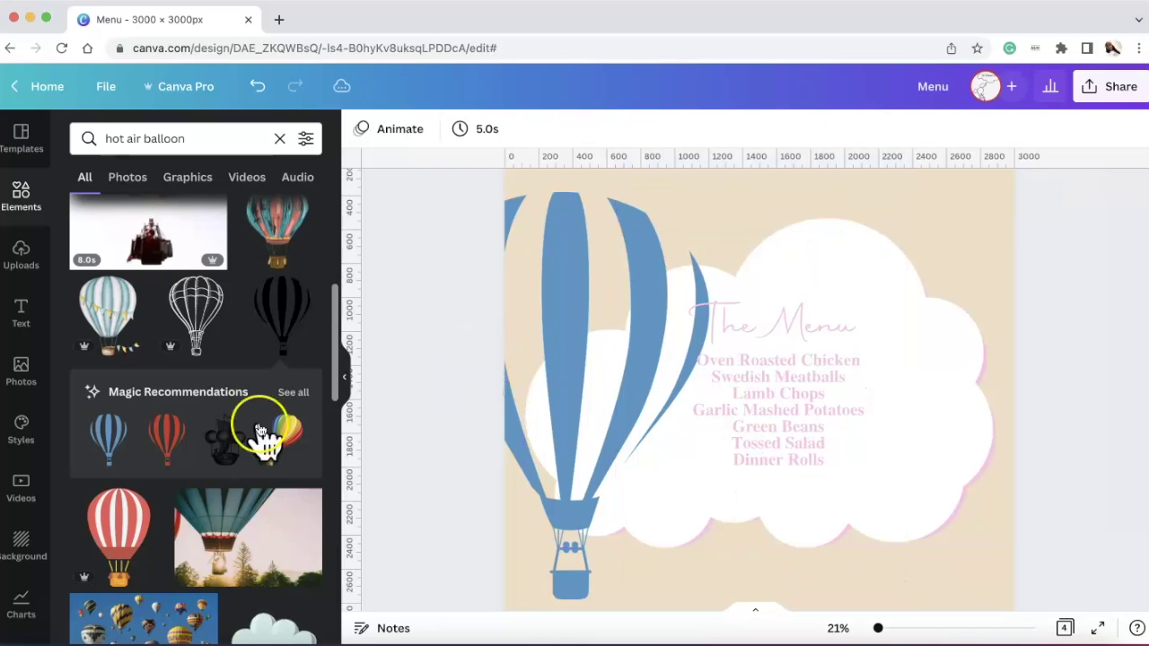
# - Place a small black-and-white striped balloon on the right side of the cloud and delete the large blue balloon
pyautogui.scroll(-5, 264, 428)
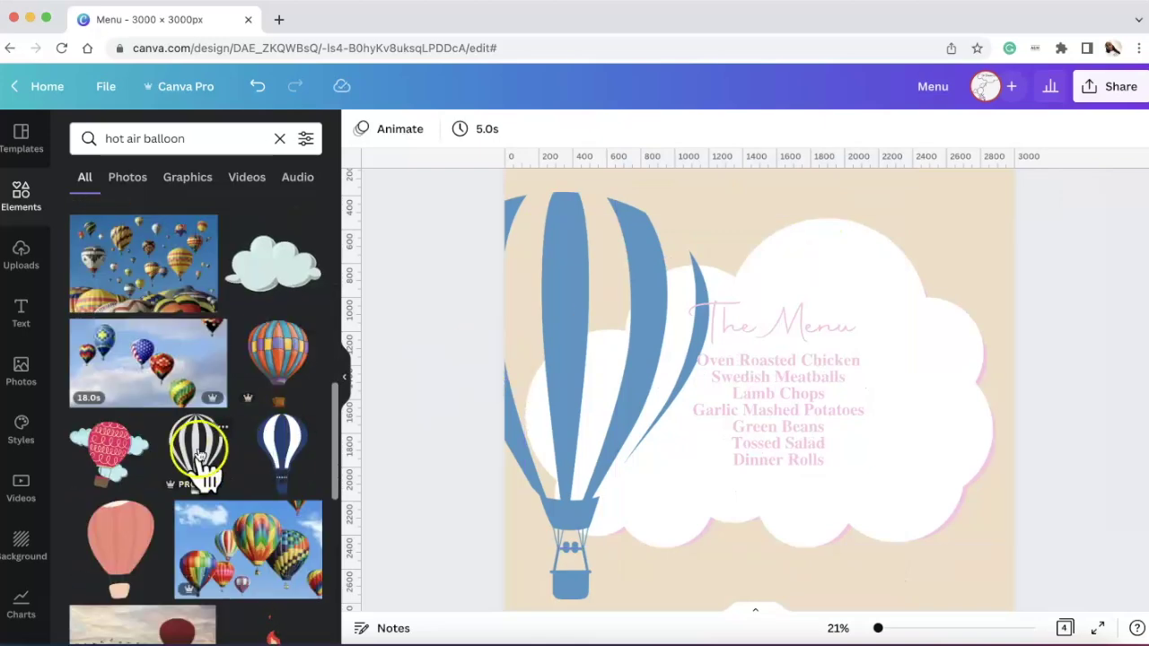
pyautogui.moveTo(206, 457); pyautogui.dragTo(835, 450)
pyautogui.moveTo(764, 386); pyautogui.dragTo(948, 446)
pyautogui.click(566, 416)
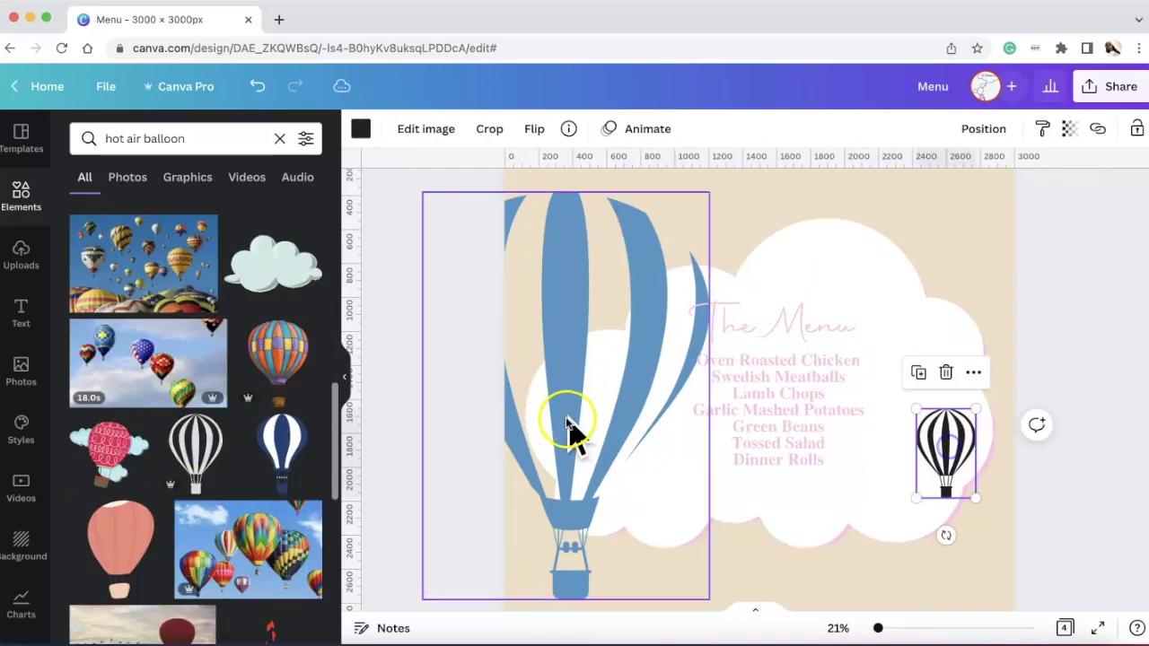
pyautogui.press('Delete')
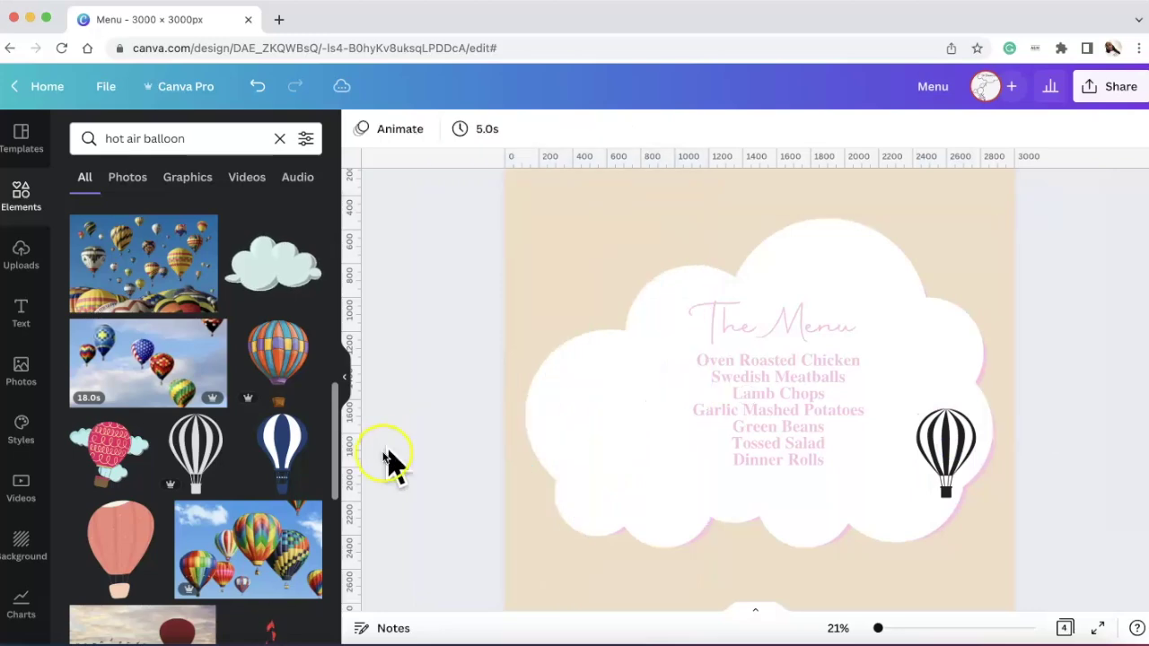
# - Move the striped balloon beside the right edge of the dish list and compare its placement with page 2's design
pyautogui.click(344, 377)
pyautogui.moveTo(790, 431); pyautogui.dragTo(743, 385)
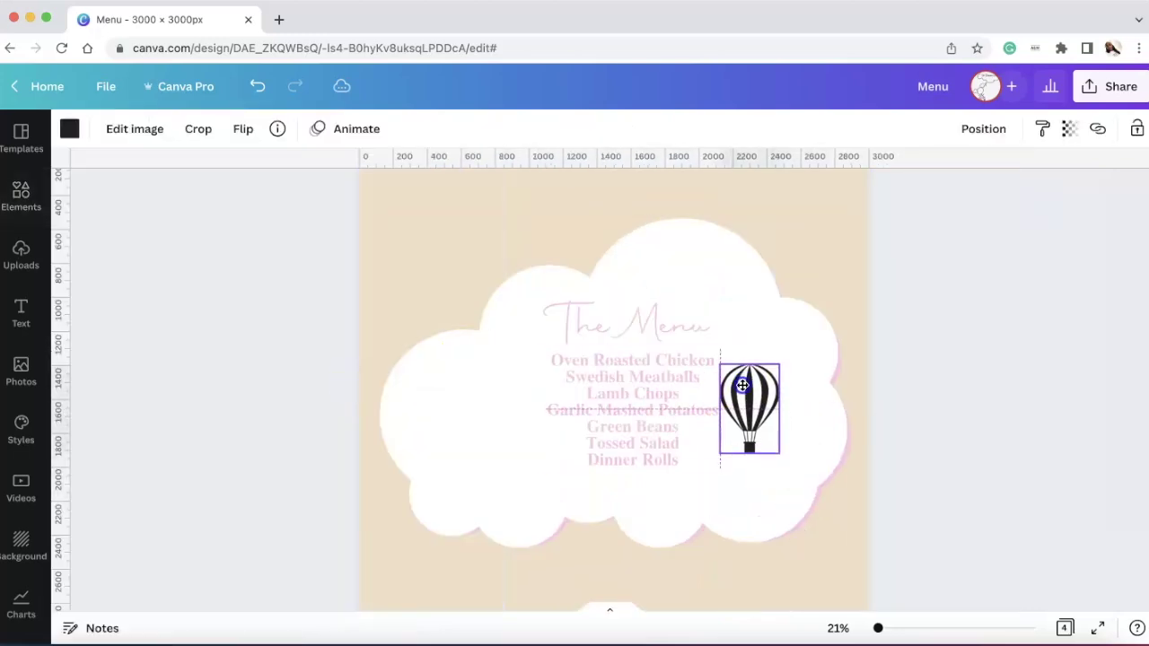
pyautogui.scroll(-10, 649, 423)
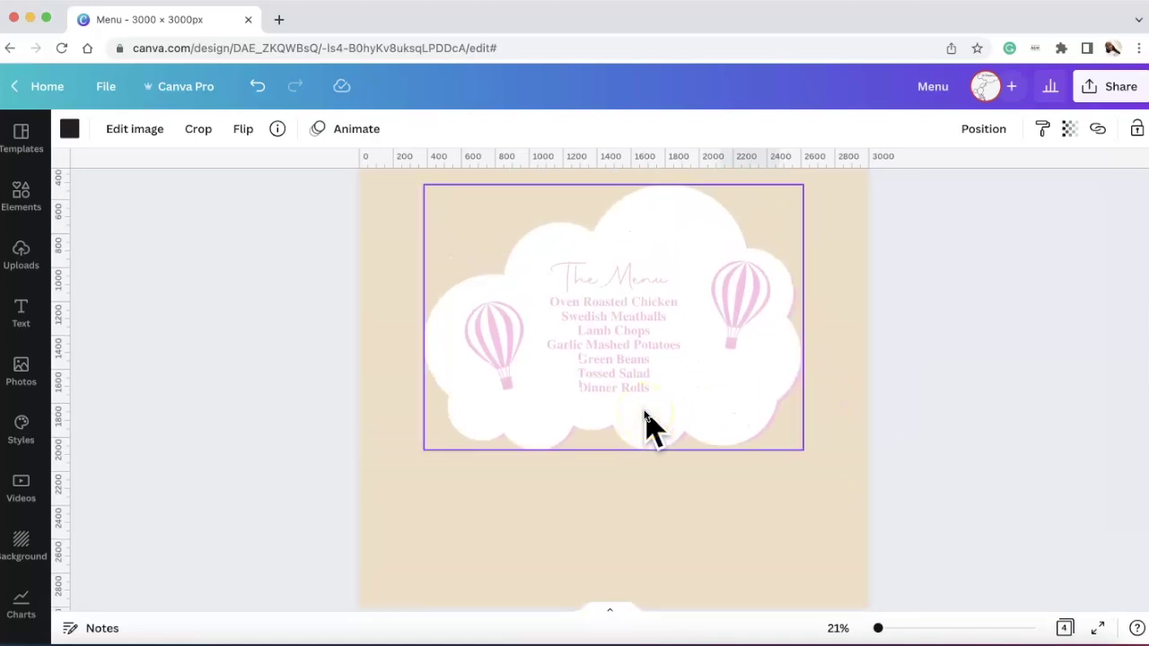
# - Tilt the striped balloon clockwise on page 3 and position it at the right side of the cloud, following page 2's layout
pyautogui.scroll(-5, 649, 423)
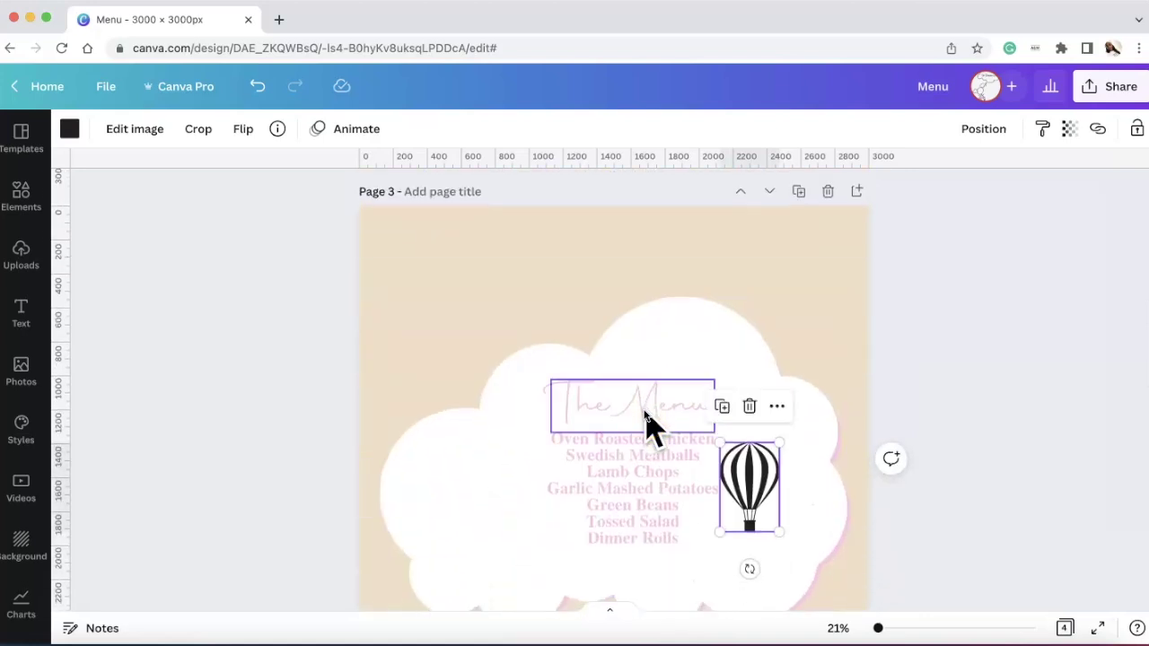
pyautogui.scroll(5, 649, 423)
pyautogui.scroll(-6, 647, 426)
pyautogui.click(770, 401)
pyautogui.moveTo(752, 383); pyautogui.dragTo(755, 357)
pyautogui.moveTo(751, 439); pyautogui.dragTo(736, 431)
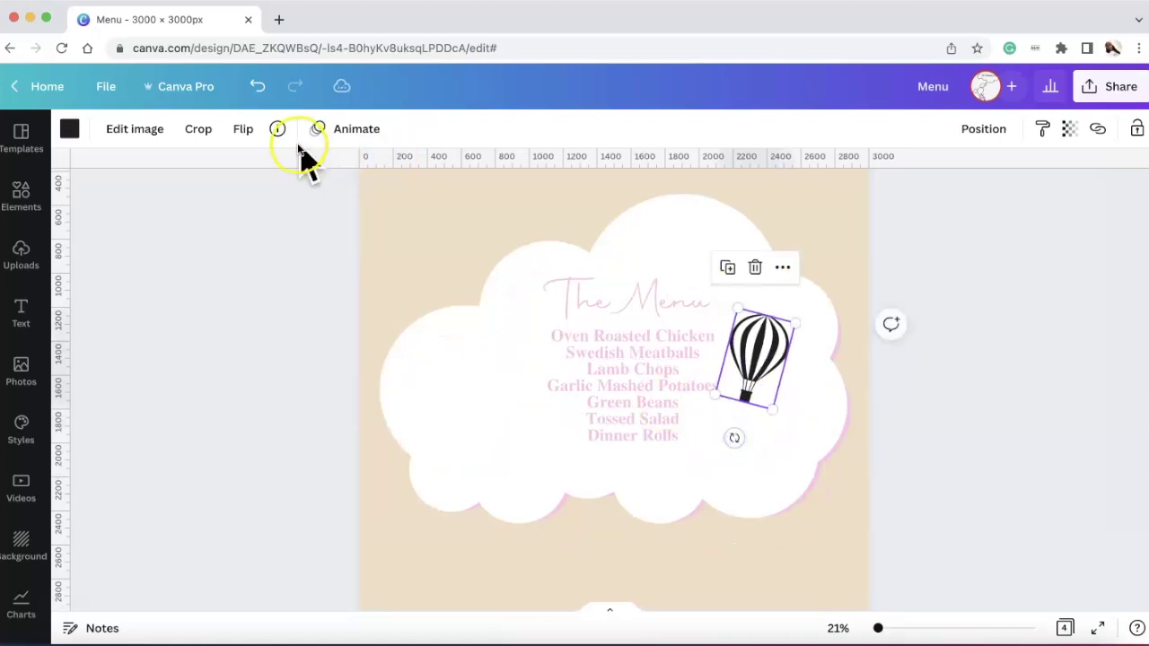
# - Recolor the tilted balloon with the document's pink, enlarge it slightly and nudge it clear of the dish list
pyautogui.click(70, 129)
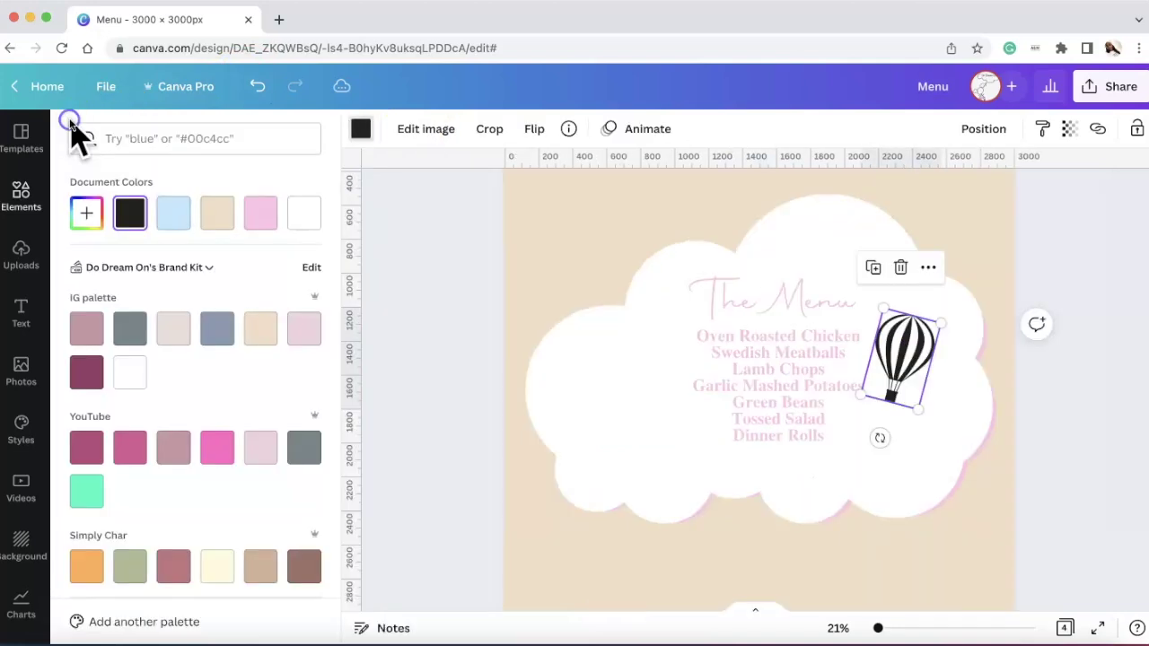
pyautogui.click(259, 213)
pyautogui.moveTo(919, 404); pyautogui.dragTo(924, 410)
pyautogui.moveTo(897, 359); pyautogui.dragTo(903, 364)
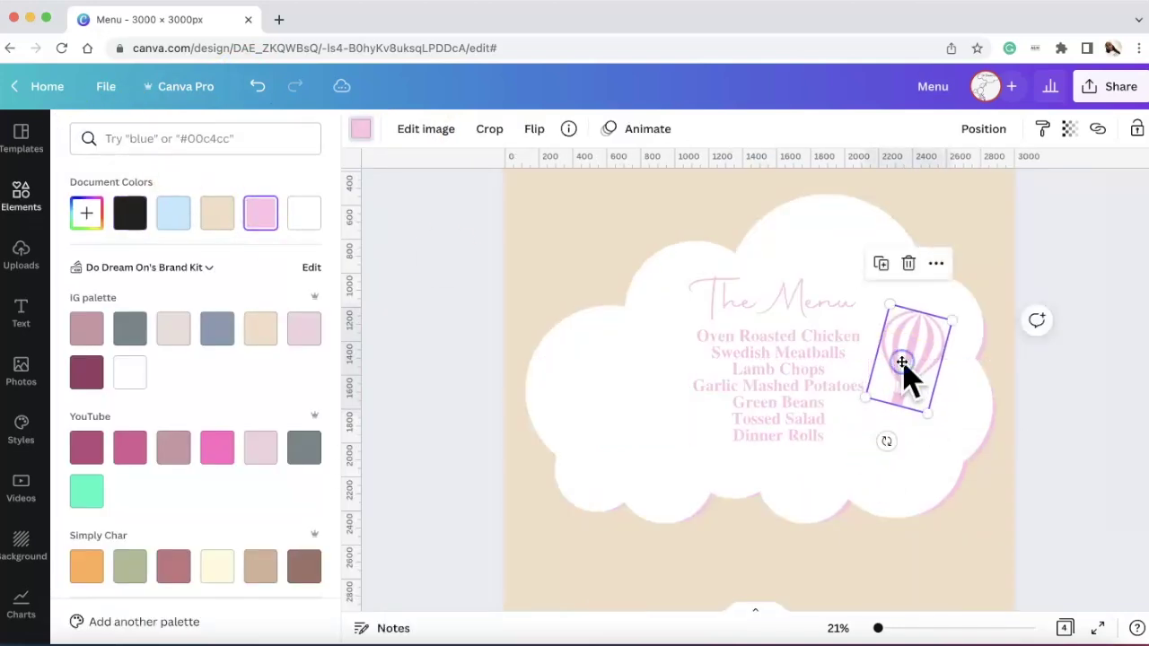
# - Duplicate the pink balloon, place the copy on the left side of the cloud and tilt it counterclockwise
pyautogui.click(880, 263)
pyautogui.moveTo(909, 348); pyautogui.dragTo(623, 385)
pyautogui.moveTo(608, 493); pyautogui.dragTo(650, 481)
pyautogui.moveTo(626, 404); pyautogui.dragTo(912, 346)
pyautogui.click(992, 482)
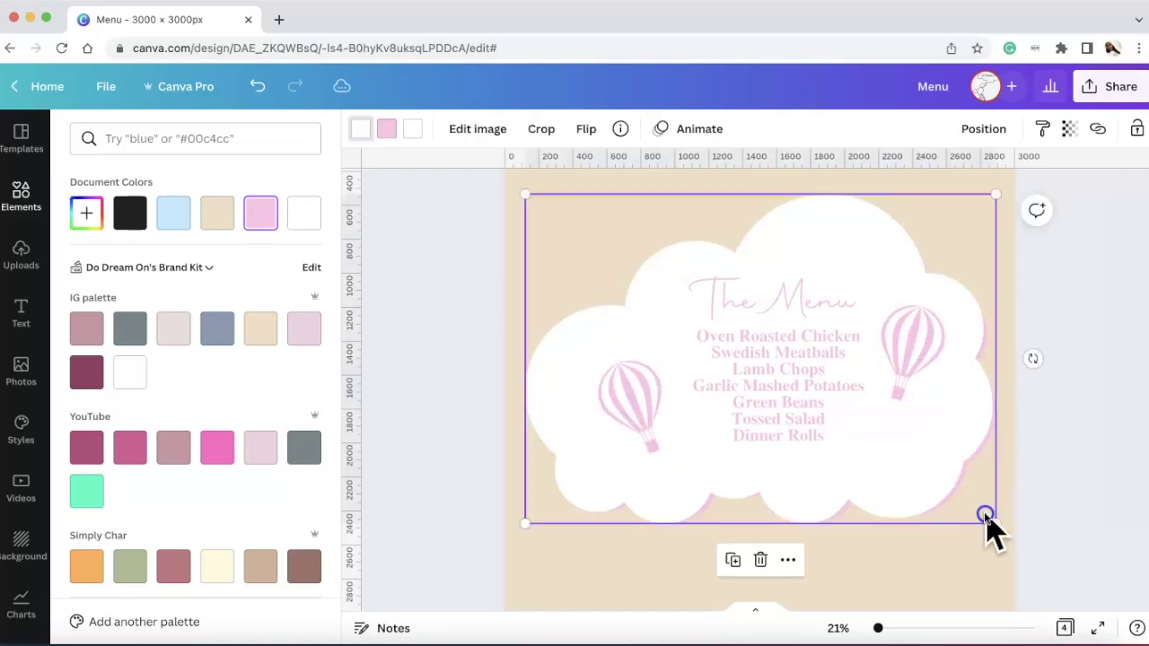
pyautogui.click(1042, 528)
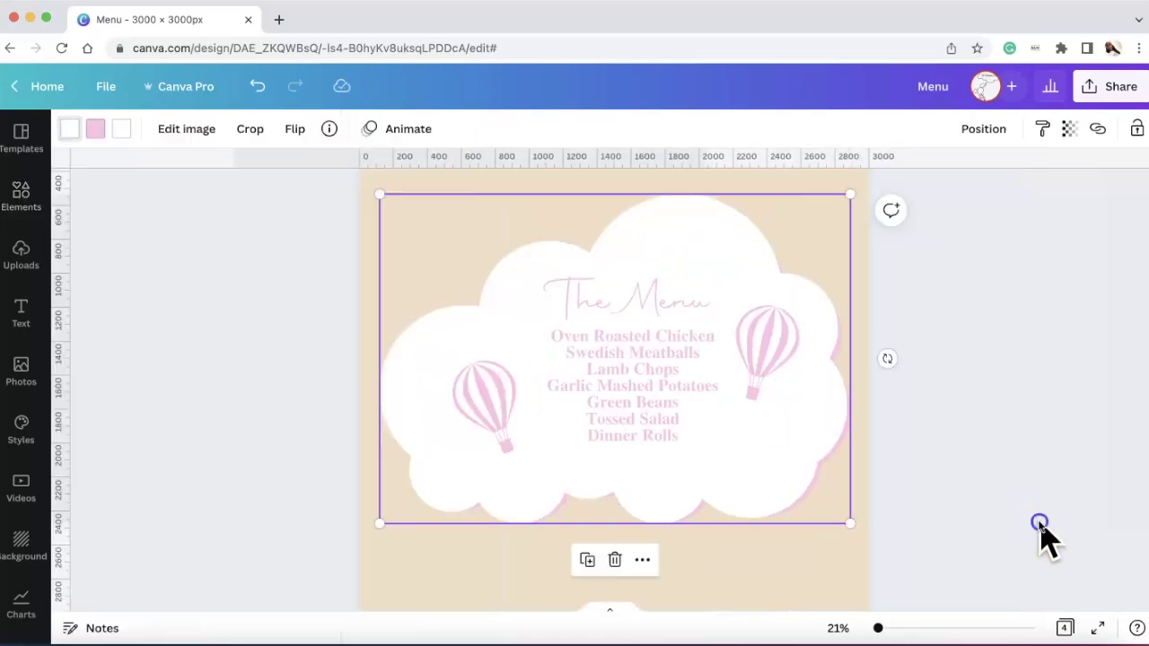
# - Duplicate the finished pink page and recolor the copy's right balloon with the medium blue from the default colors
pyautogui.scroll(5, 1041, 533)
pyautogui.click(796, 331)
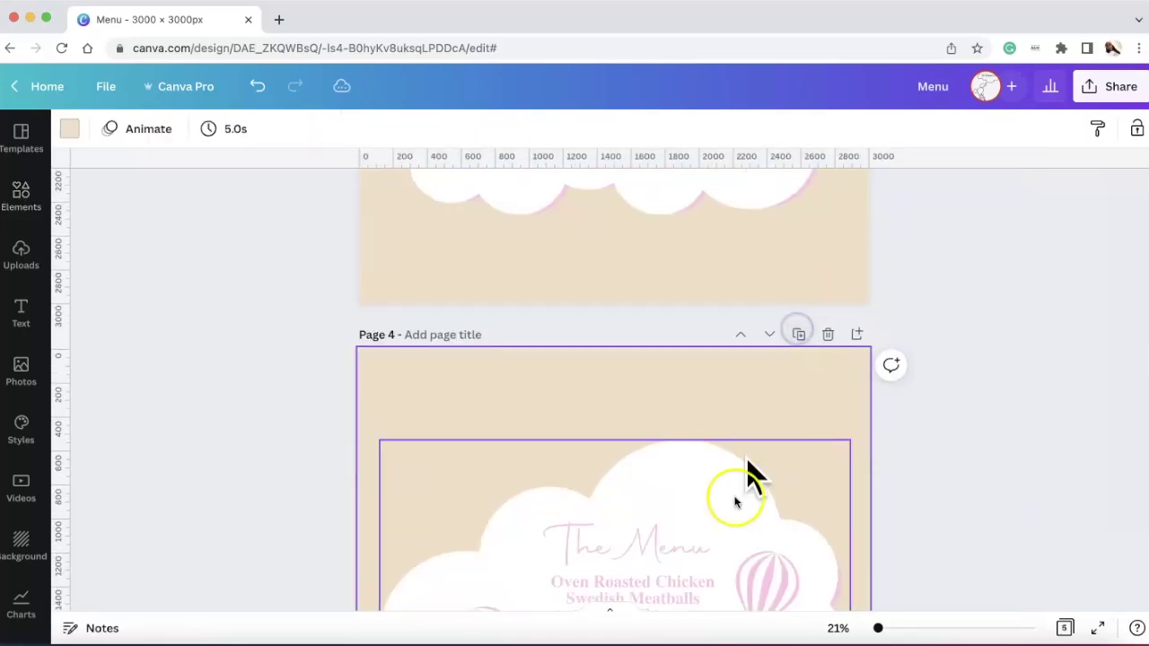
pyautogui.scroll(-5, 762, 539)
pyautogui.click(757, 386)
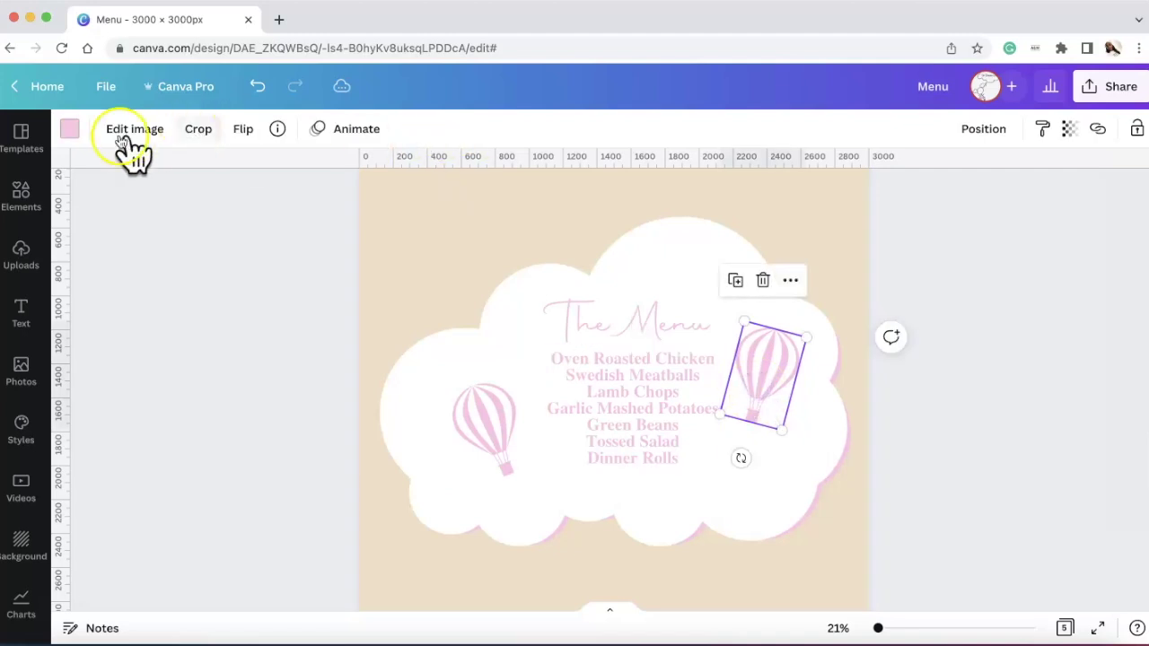
pyautogui.click(69, 128)
pyautogui.scroll(-5, 173, 303)
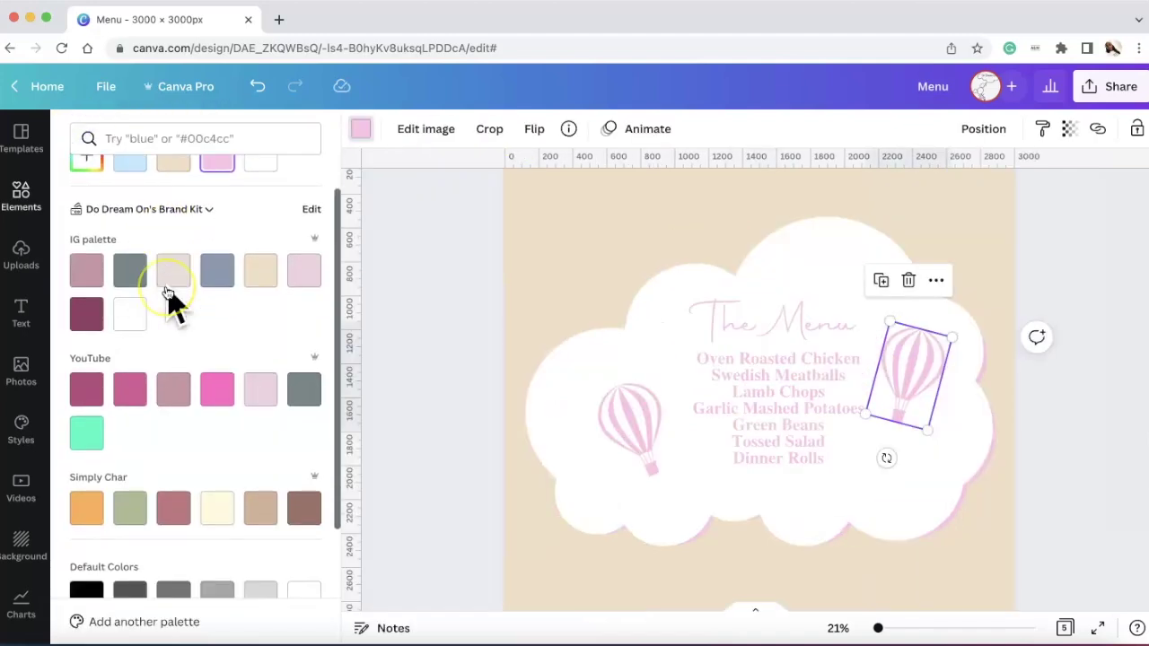
pyautogui.click(216, 519)
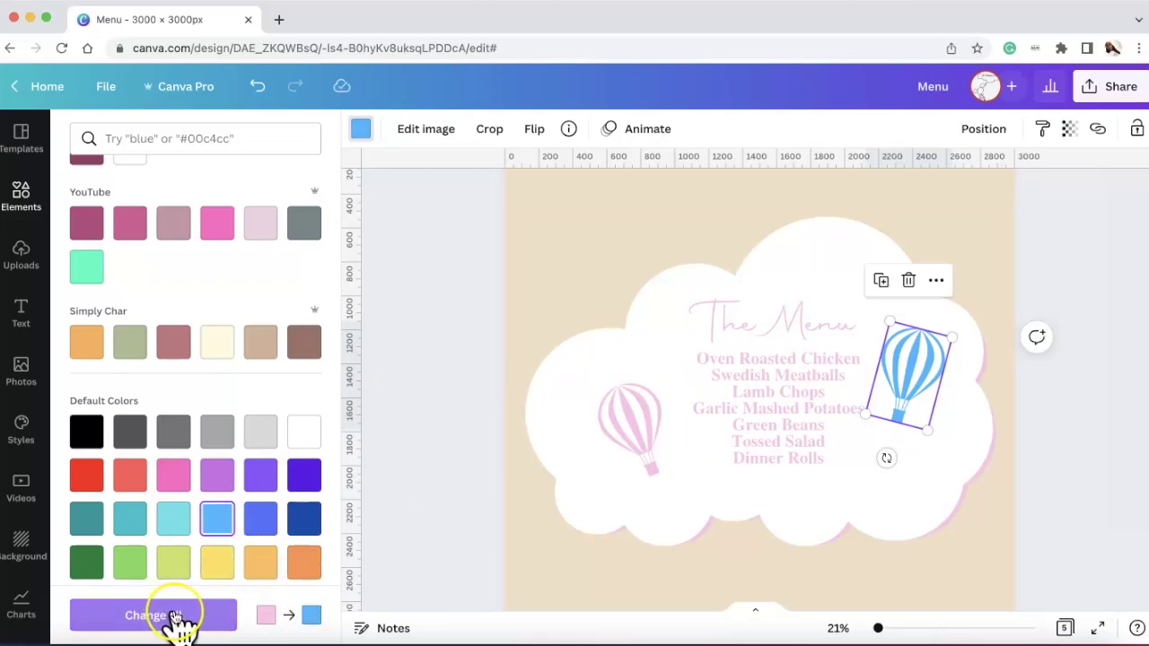
# - Recolor the "The Menu" heading and the dish list on page 4 with the same blue as the balloon
pyautogui.click(794, 328)
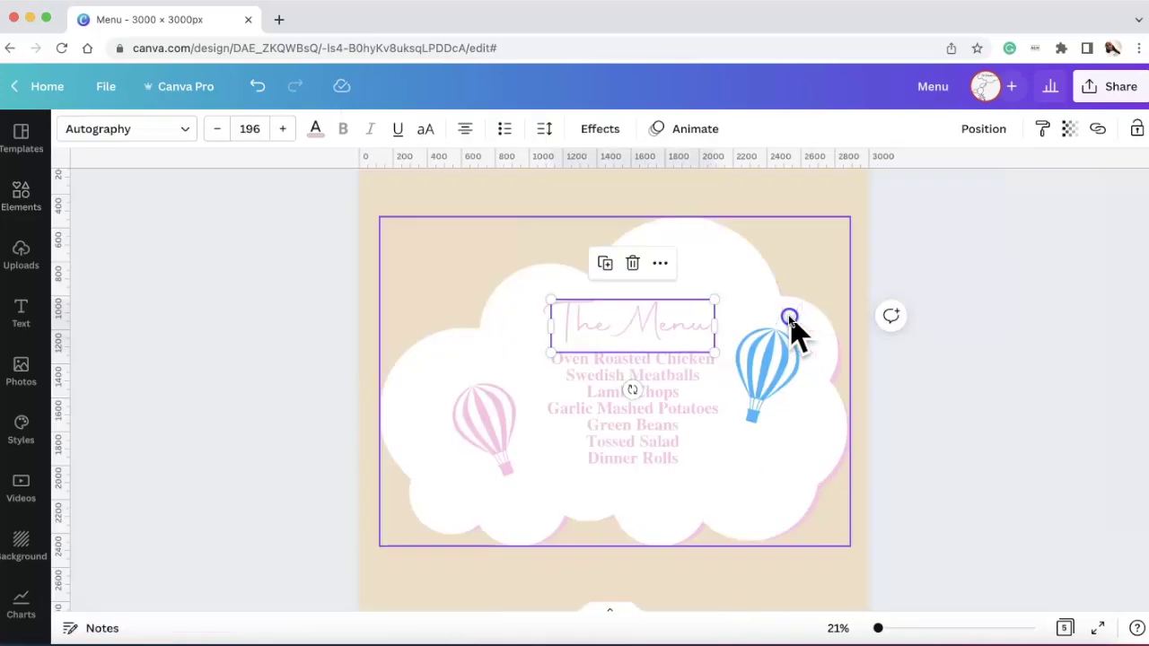
pyautogui.click(316, 129)
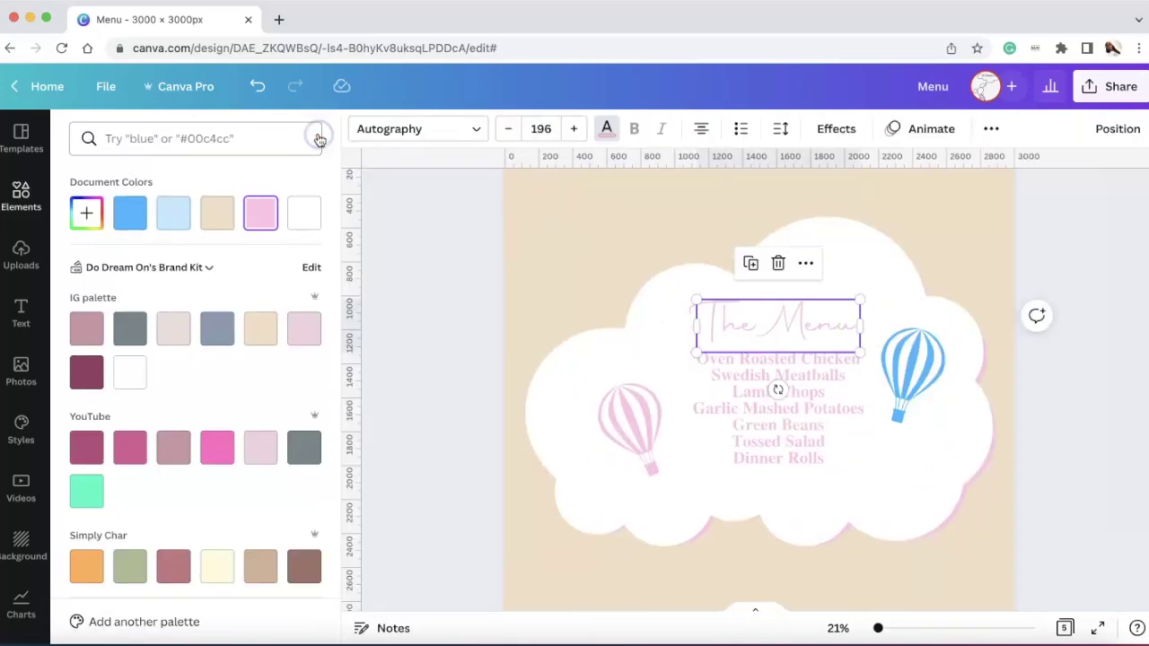
pyautogui.scroll(3, 592, 341)
pyautogui.scroll(-3, 723, 453)
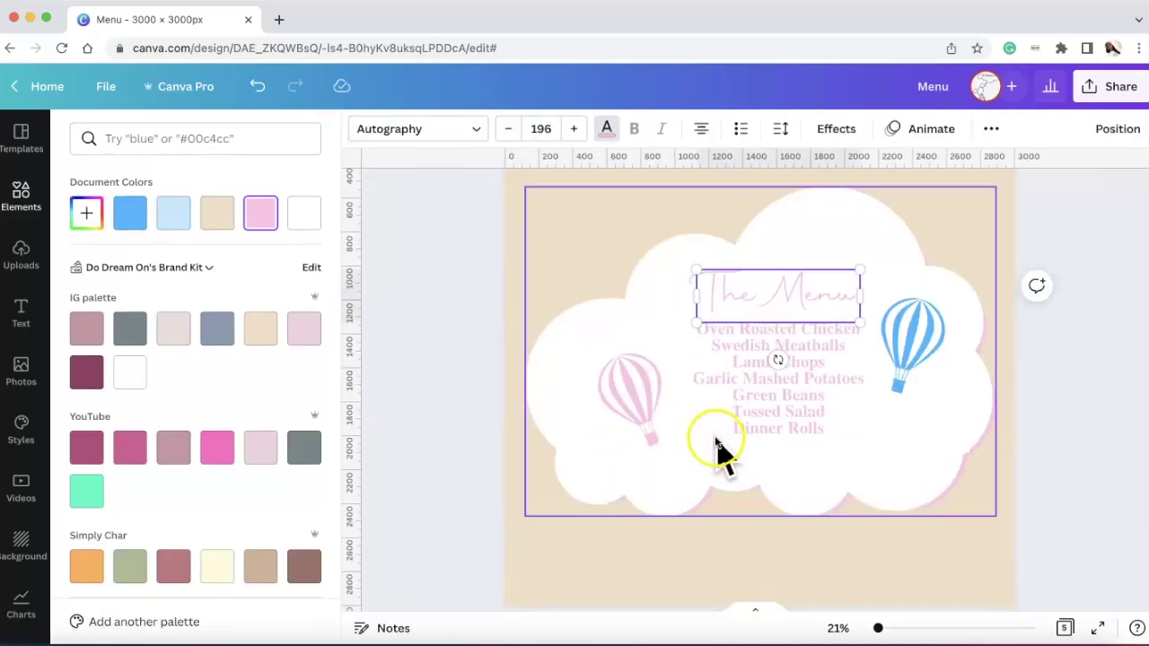
pyautogui.click(130, 216)
pyautogui.click(741, 392)
pyautogui.click(135, 215)
# - Recolor page 4's left balloon and the cloud's pink shadow with the same document blue
pyautogui.click(633, 406)
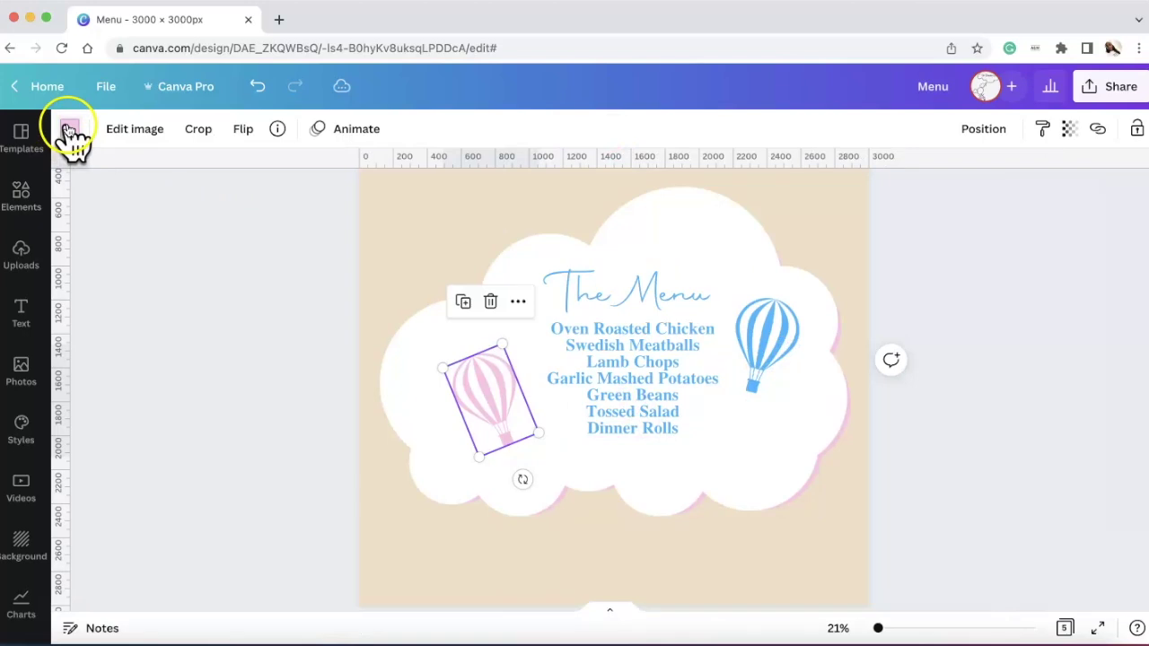
pyautogui.click(69, 135)
pyautogui.click(131, 220)
pyautogui.click(785, 508)
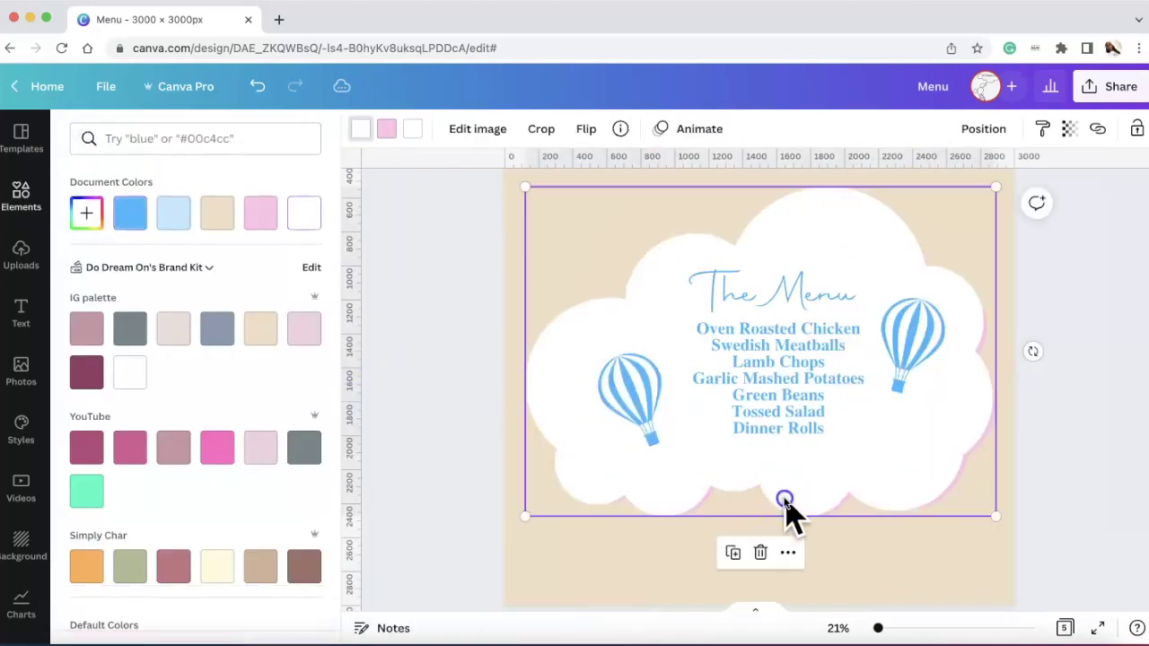
pyautogui.click(386, 128)
pyautogui.click(129, 213)
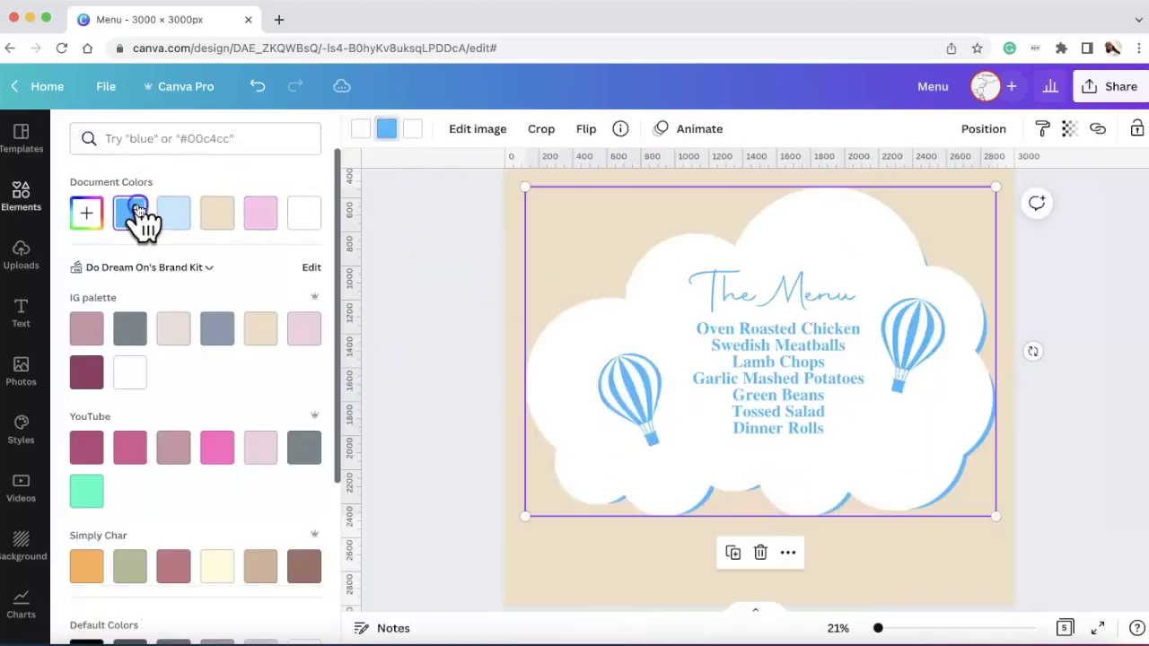
pyautogui.click(1068, 564)
pyautogui.click(994, 469)
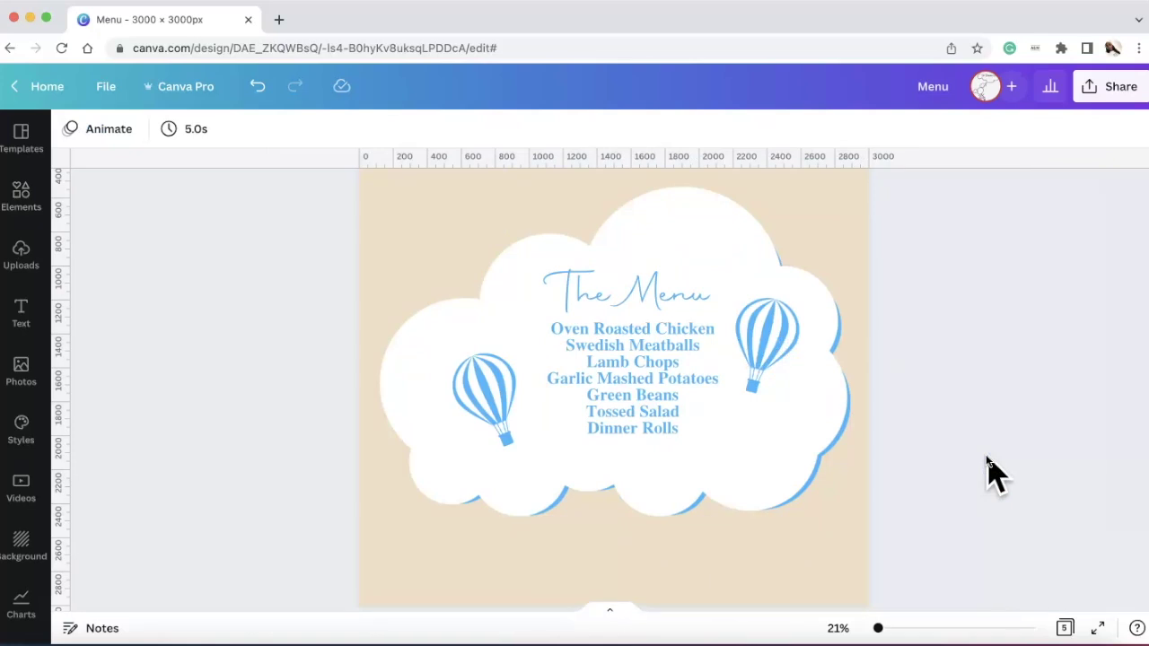
# - Group the cloud, texts and balloons on page 4 and move the group slightly down and to the left
pyautogui.moveTo(985, 463); pyautogui.dragTo(316, 295)
pyautogui.click(951, 129)
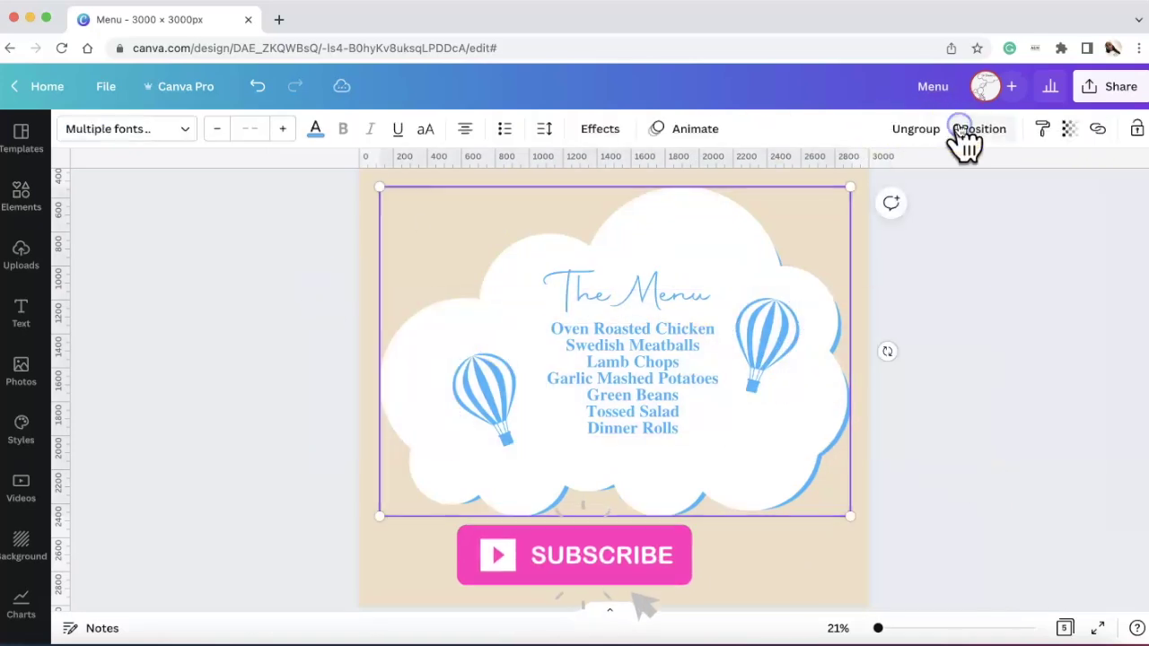
pyautogui.click(752, 336)
pyautogui.moveTo(751, 335)
pyautogui.mouseDown()
pyautogui.moveTo(742, 364)
pyautogui.moveTo(728, 340)
pyautogui.moveTo(736, 352)
pyautogui.mouseUp()
pyautogui.click(953, 441)
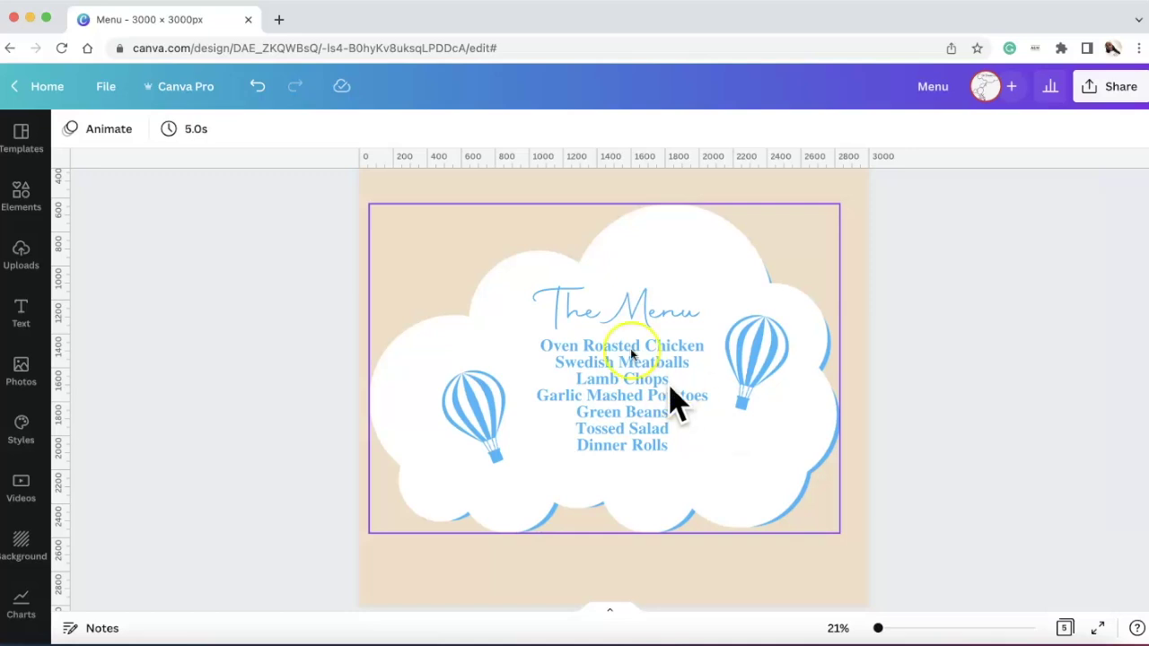
# - Try the light blue document color on the grouped heading and dish list, and restore the brighter blue
pyautogui.click(779, 372)
pyautogui.click(556, 131)
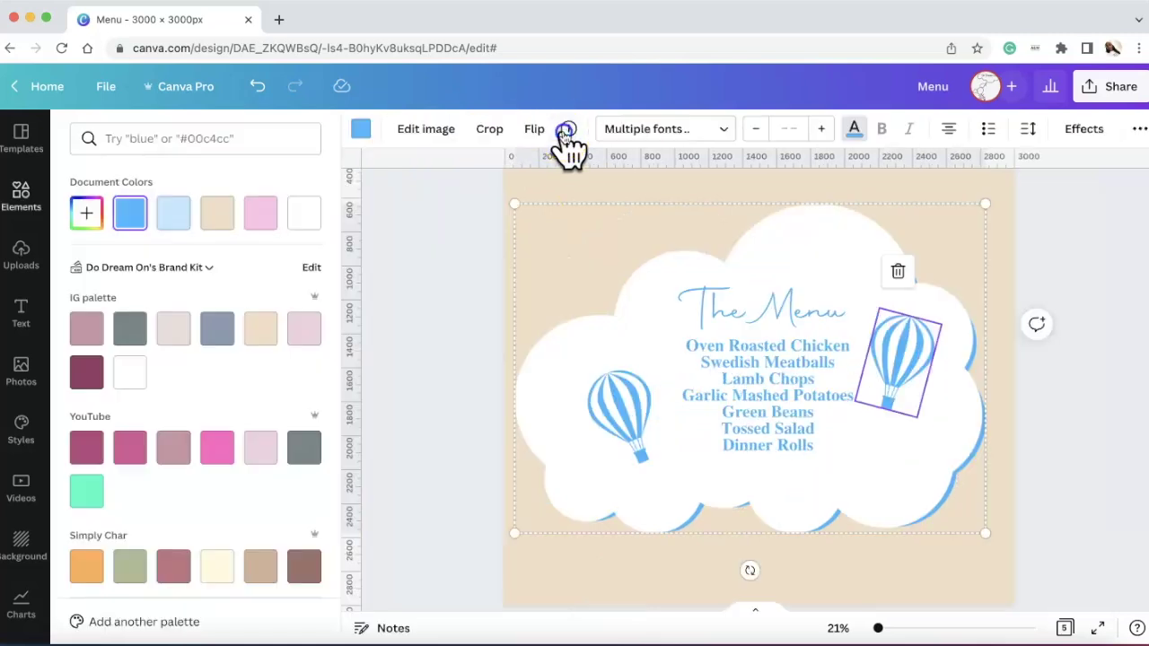
pyautogui.click(173, 213)
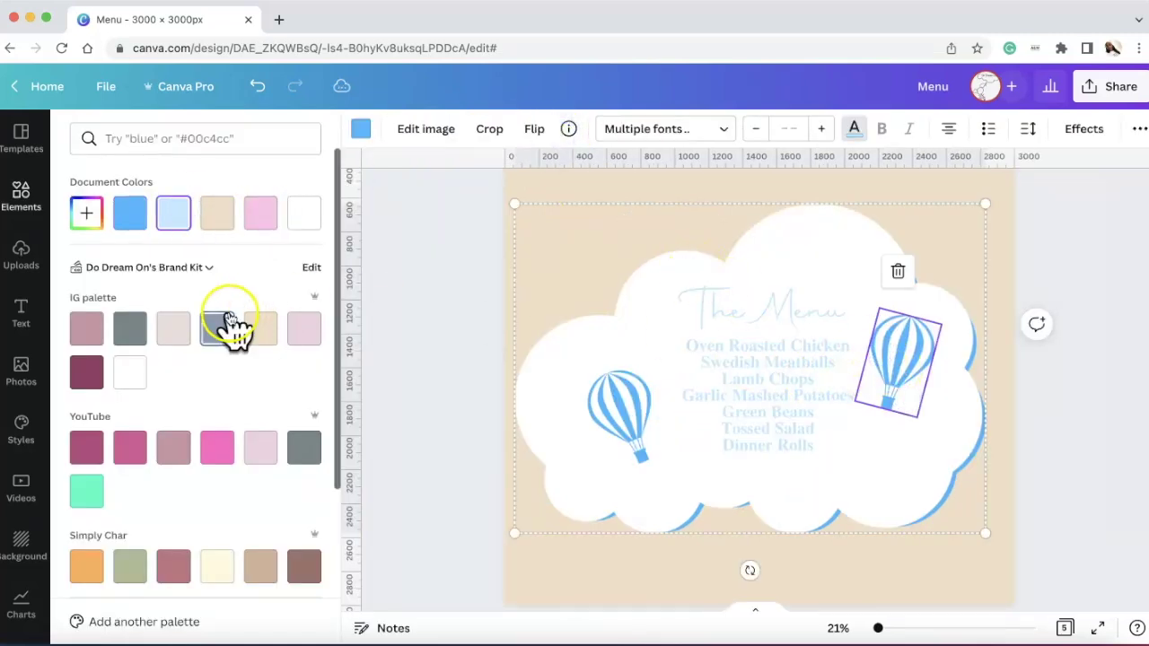
pyautogui.click(85, 215)
pyautogui.moveTo(175, 263); pyautogui.dragTo(153, 255)
pyautogui.click(177, 216)
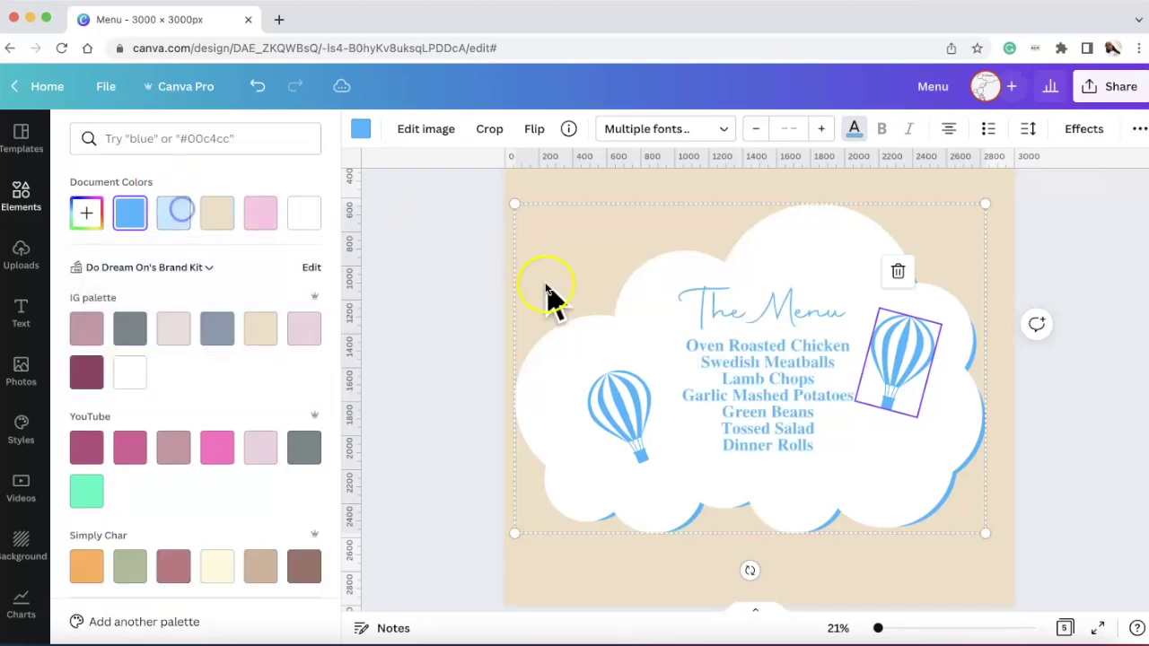
pyautogui.click(1031, 478)
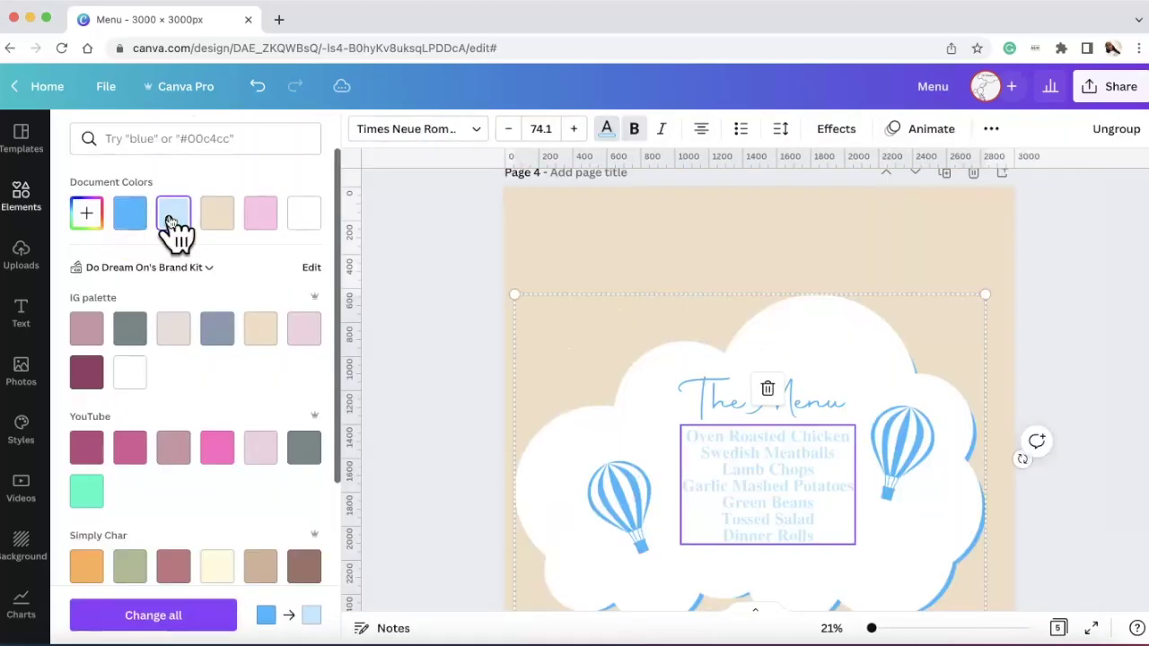
pyautogui.click(130, 215)
pyautogui.click(593, 278)
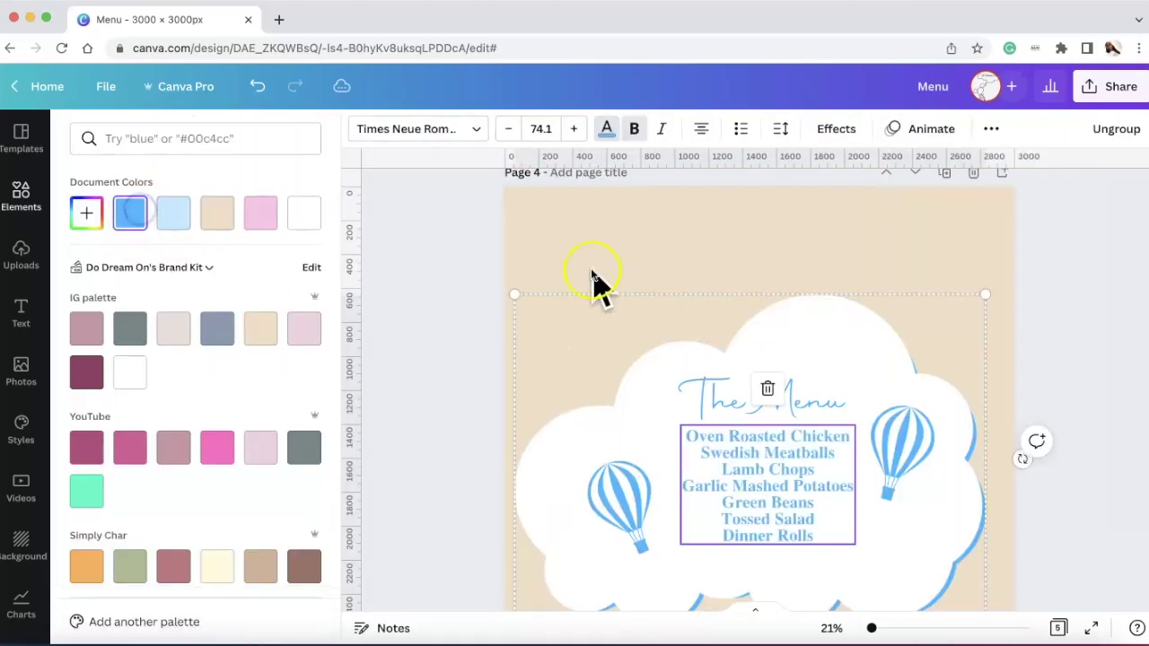
pyautogui.click(1036, 328)
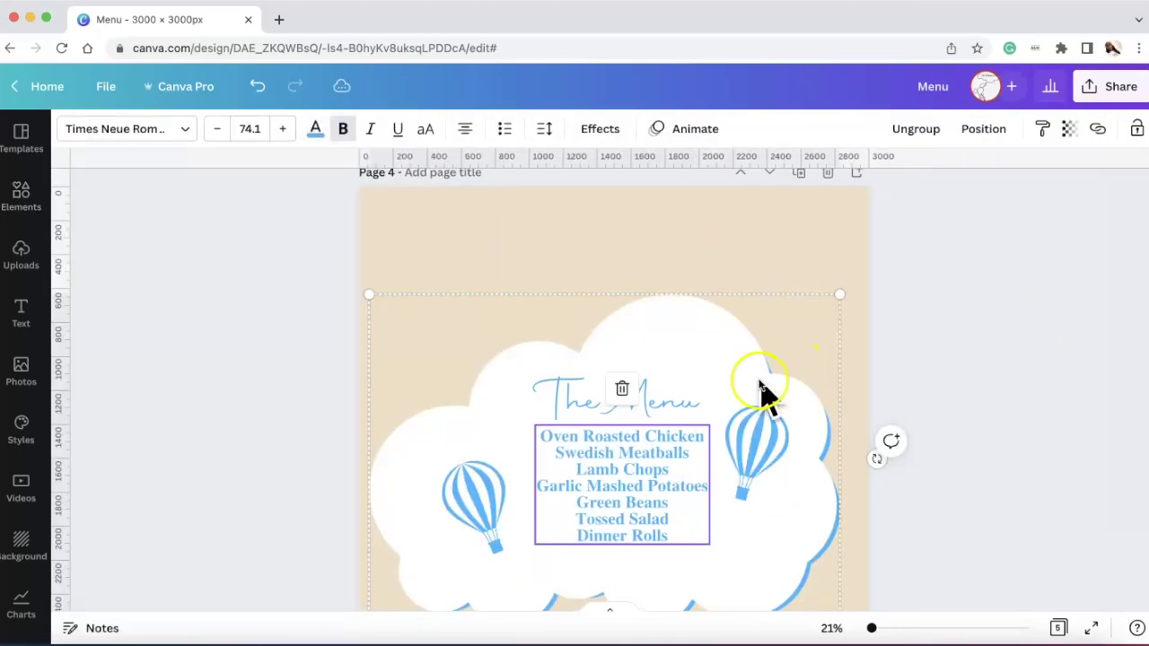
# - Set page 5's background to the document's beige
pyautogui.scroll(-10, 815, 364)
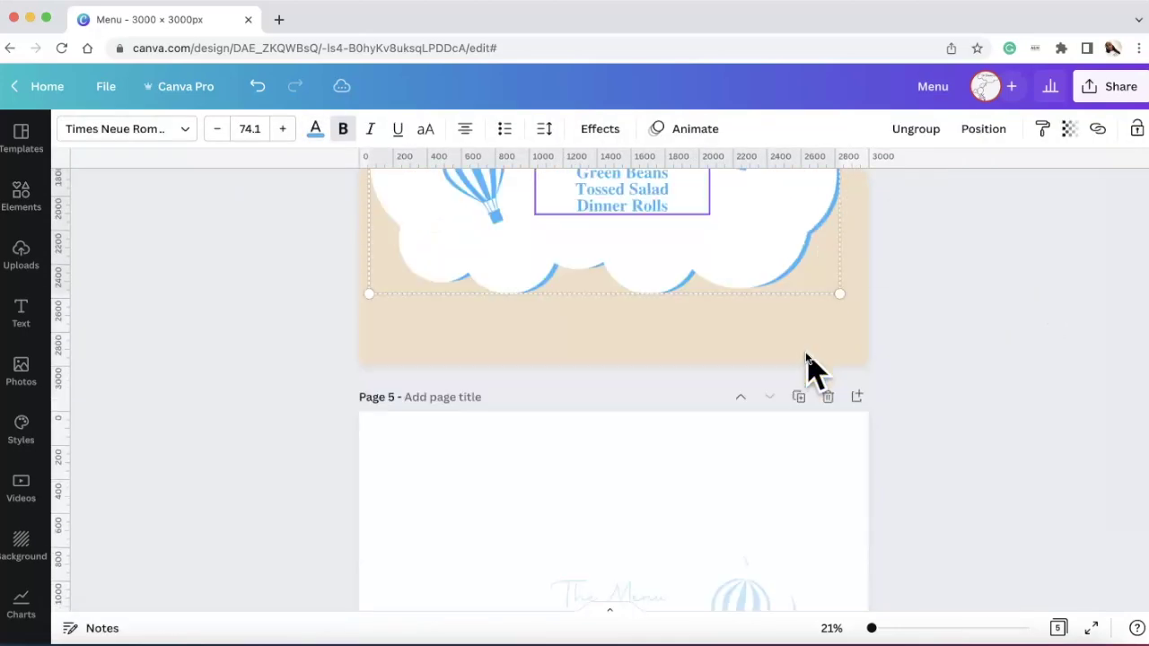
pyautogui.click(745, 359)
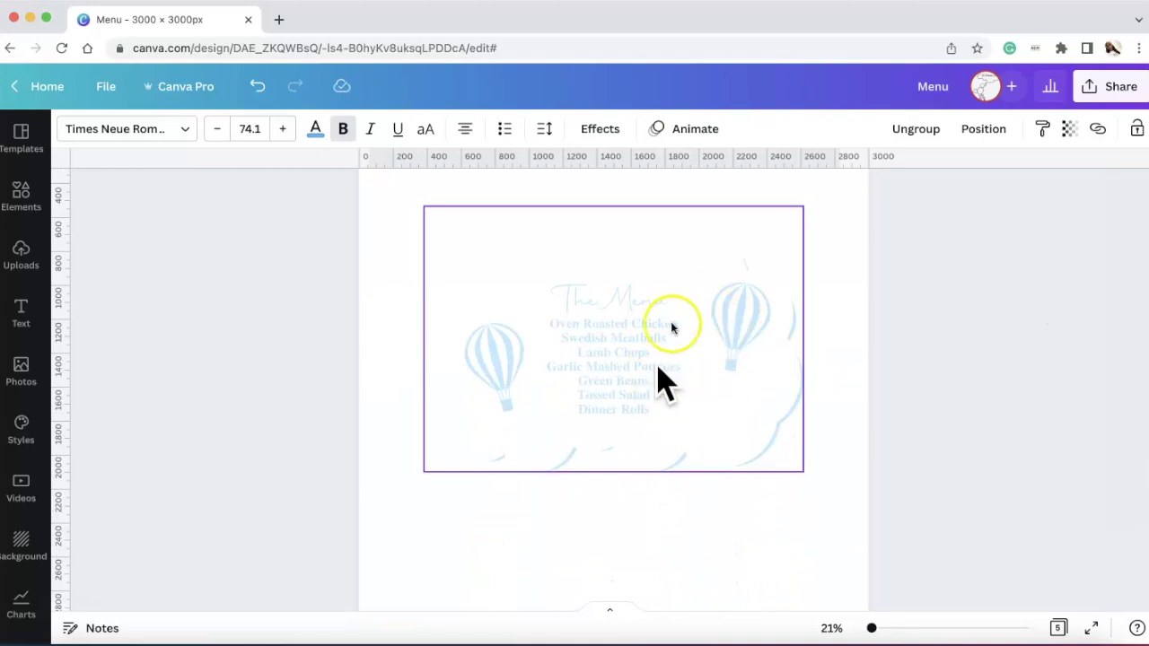
pyautogui.click(741, 510)
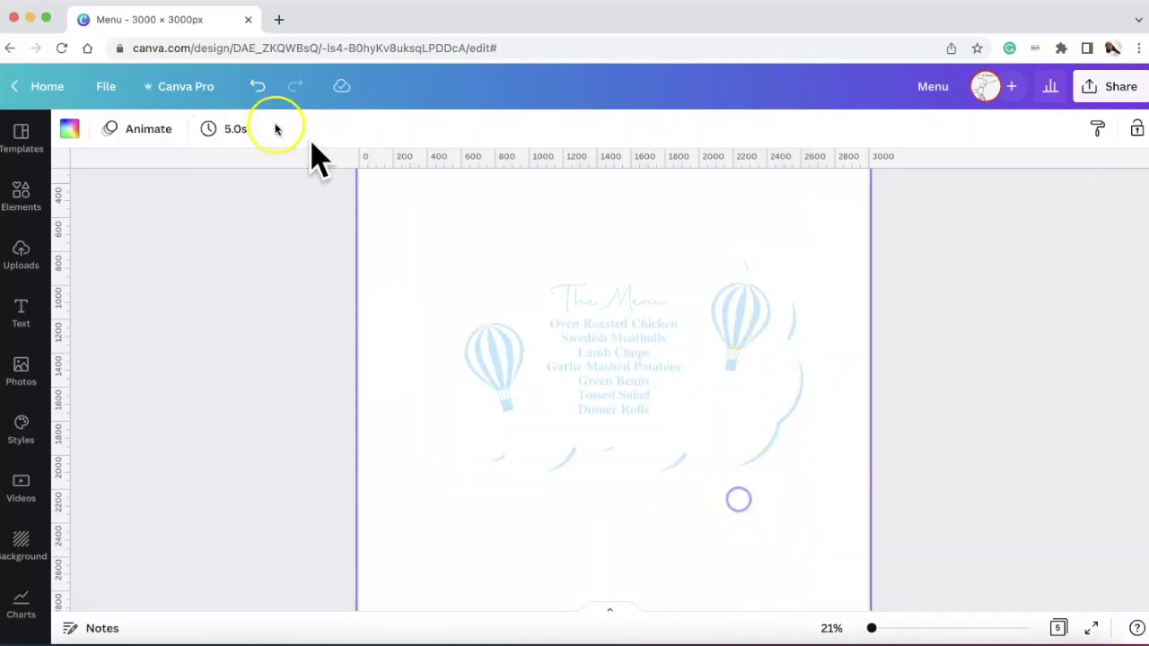
pyautogui.click(90, 124)
pyautogui.click(218, 216)
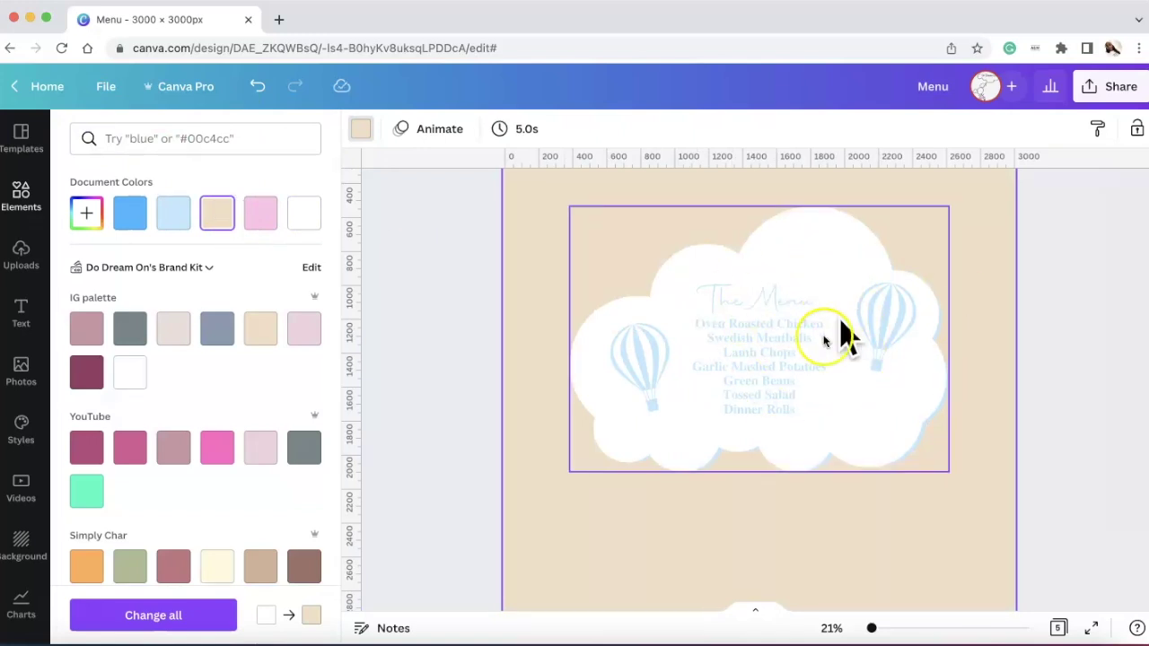
# - Download the menu design as a PNG with a transparent background
pyautogui.click(1111, 90)
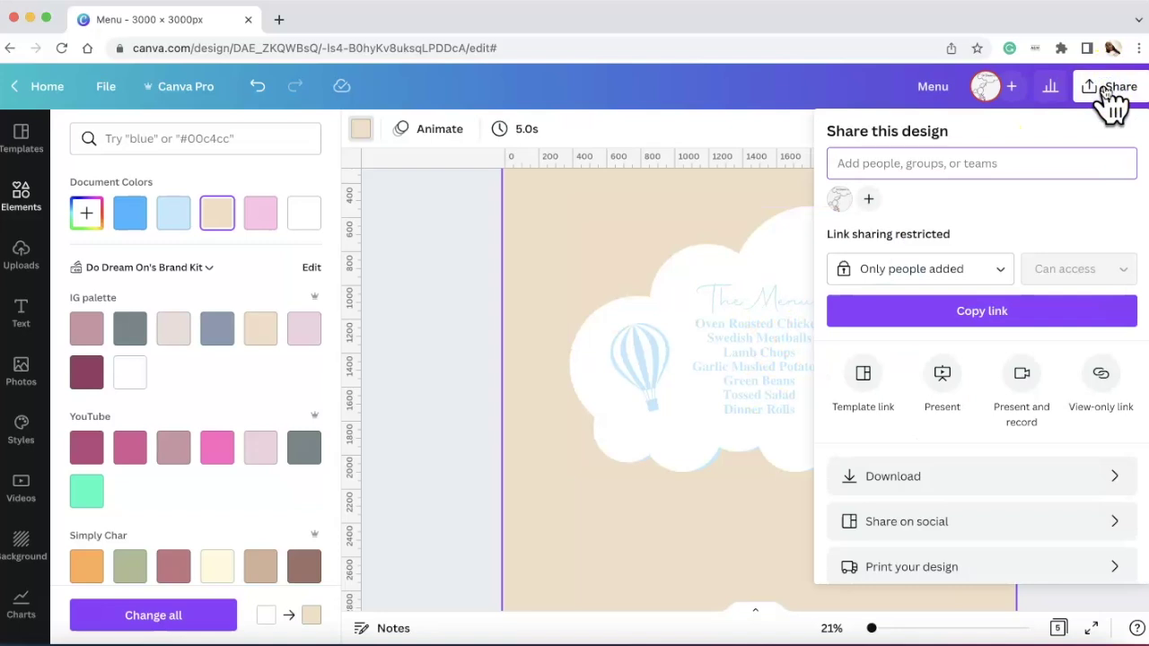
pyautogui.click(944, 478)
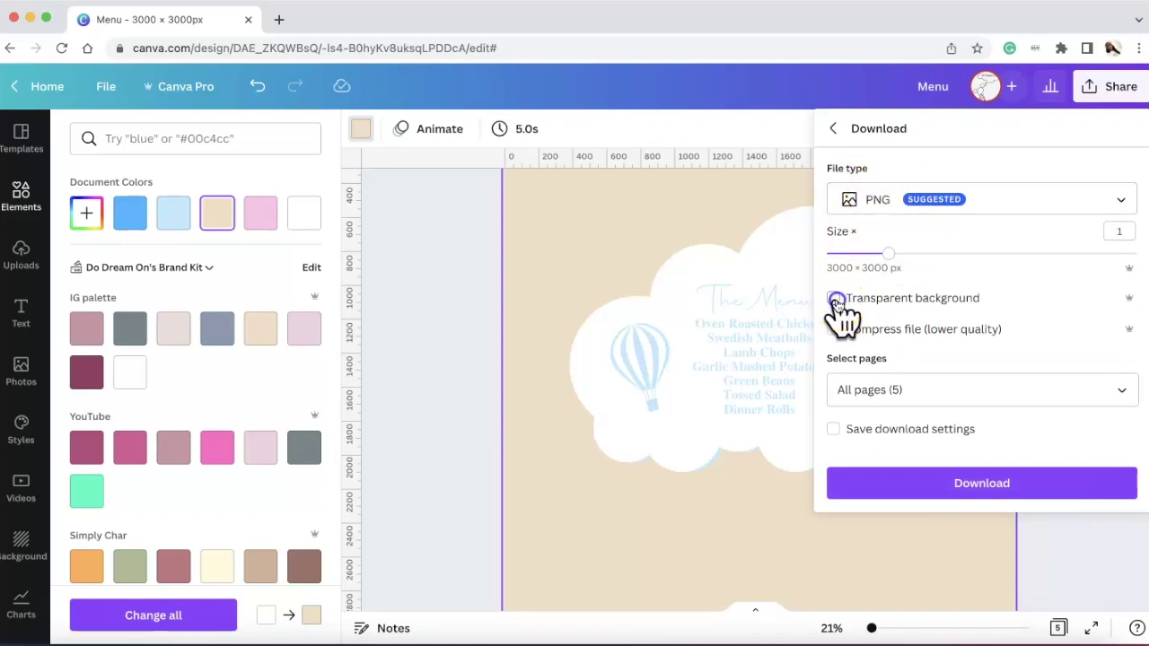
pyautogui.click(948, 488)
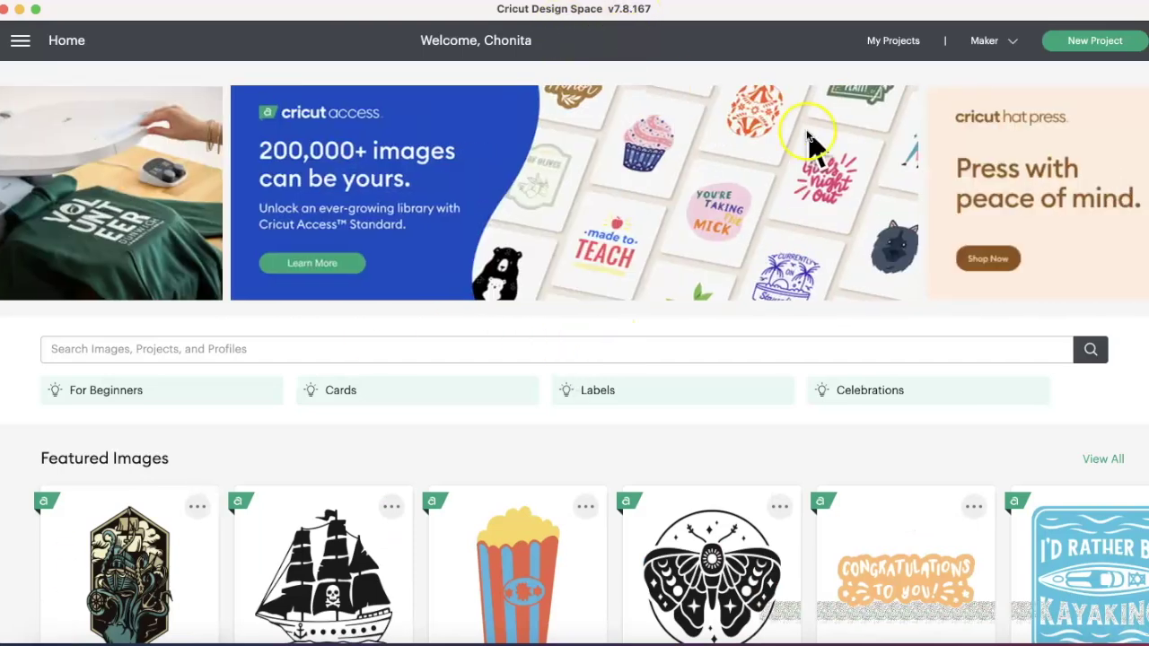
# - Switch to Cricut Design Space, start a new project and open the image upload page
pyautogui.click(931, 226)
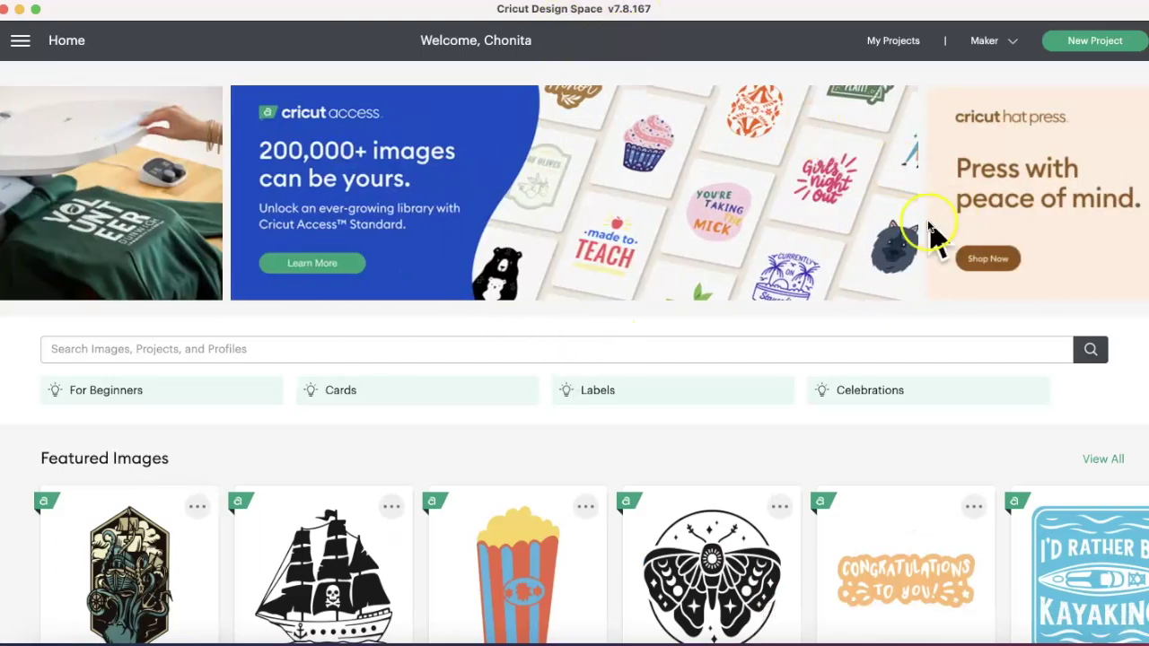
pyautogui.click(1089, 43)
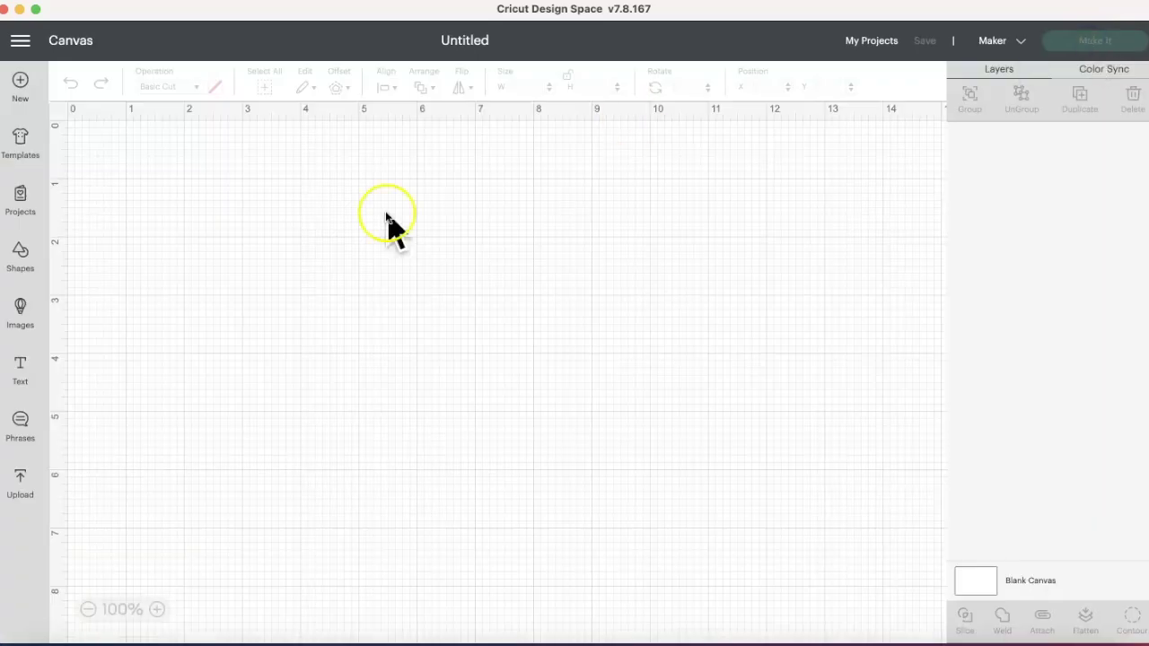
pyautogui.click(22, 480)
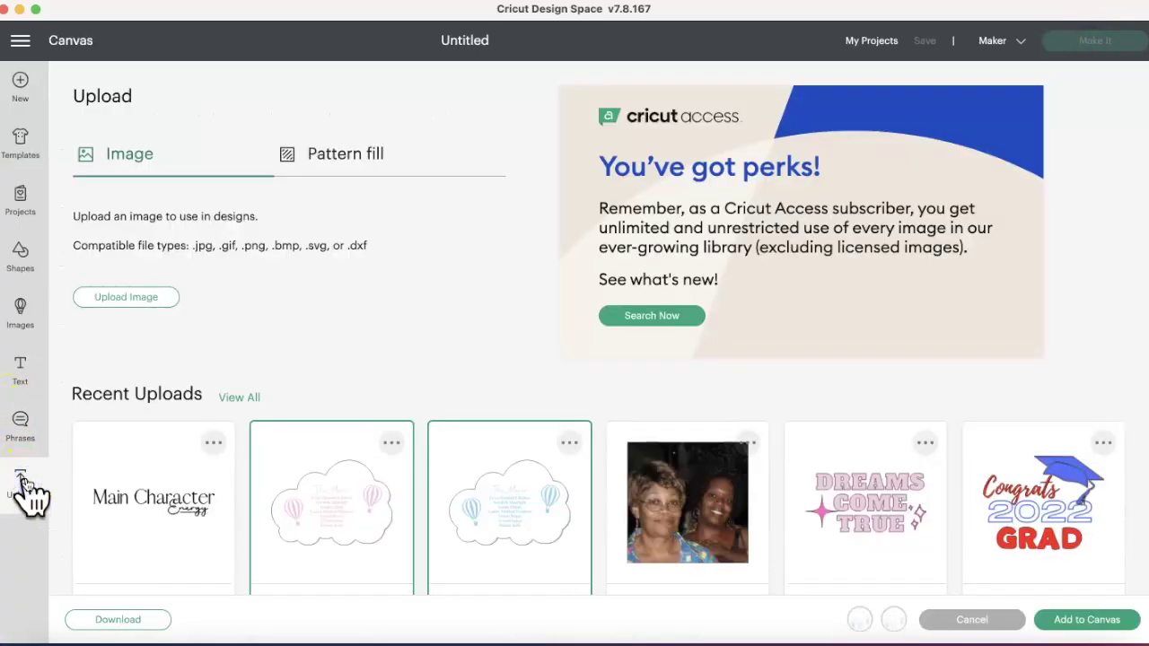
# - Preview the two PNGs in the Menu folder and load the pink menu file 1.png as the image to upload
pyautogui.click(130, 301)
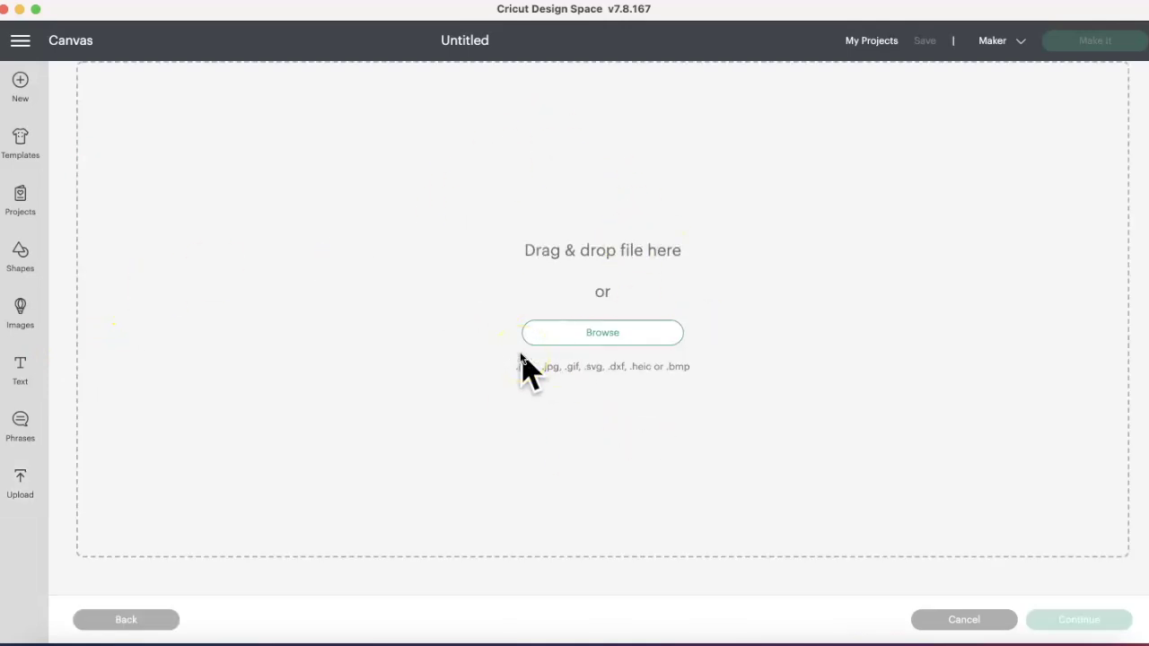
pyautogui.click(600, 333)
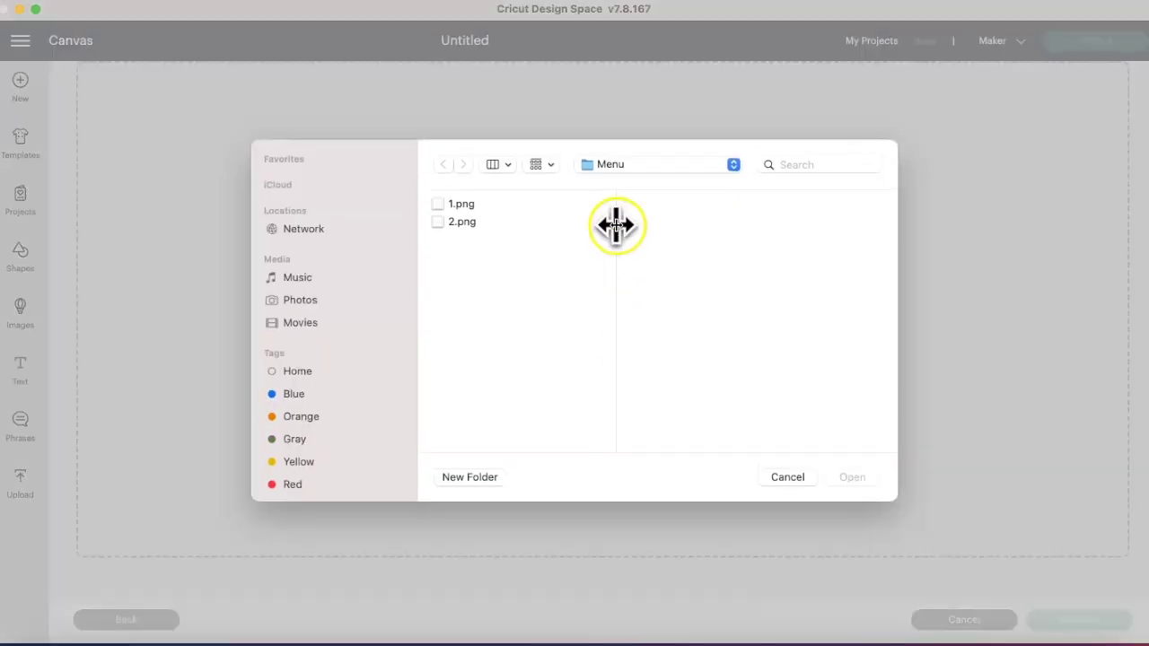
pyautogui.click(516, 202)
pyautogui.click(513, 221)
pyautogui.click(514, 205)
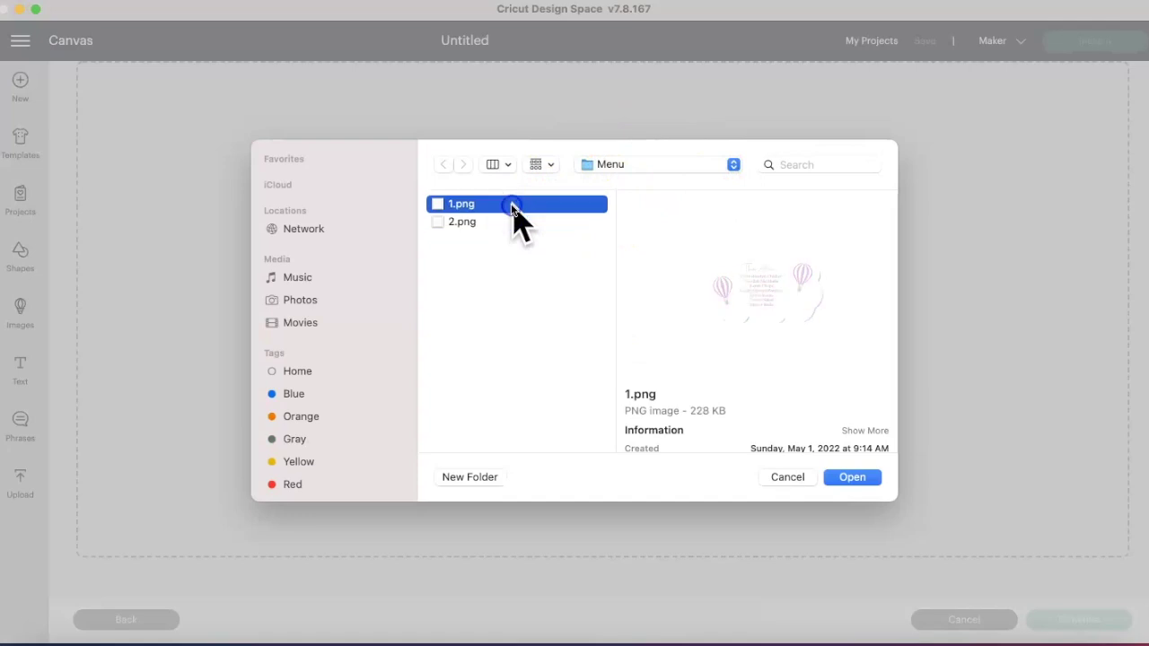
pyautogui.click(512, 222)
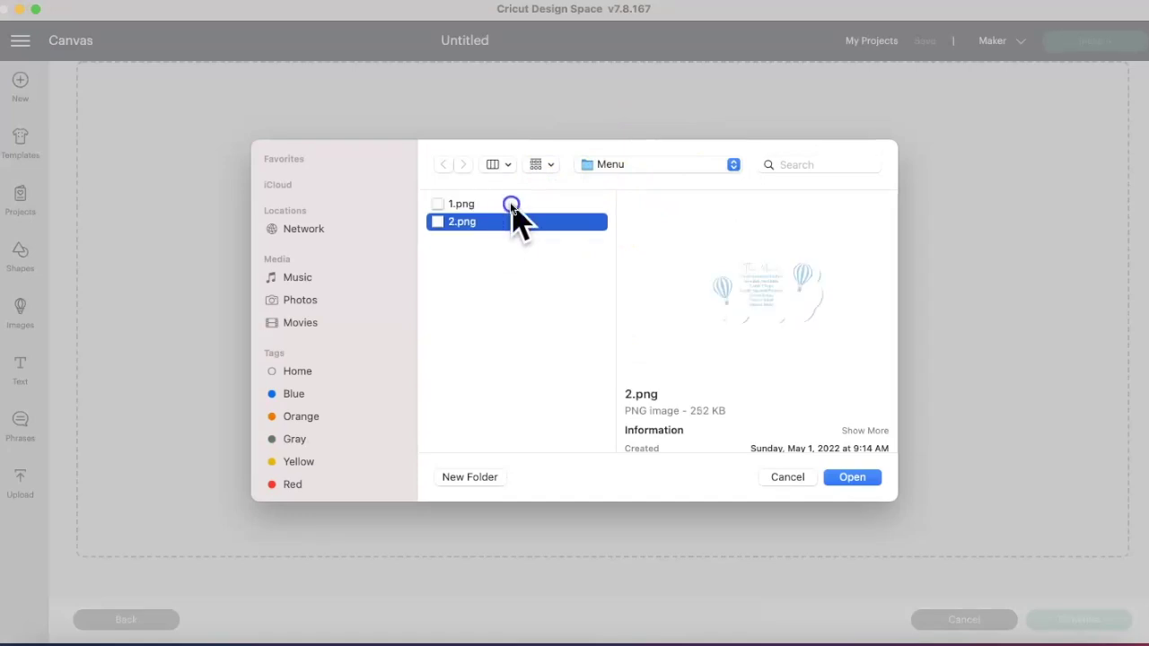
pyautogui.click(512, 205)
pyautogui.click(828, 455)
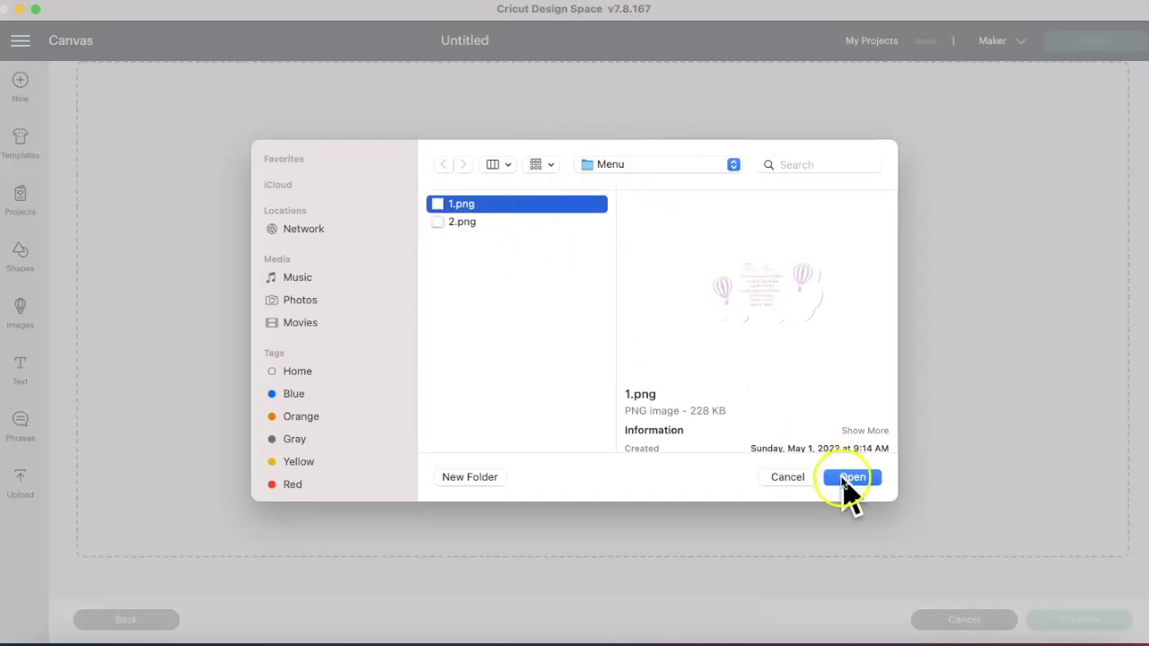
pyautogui.click(851, 478)
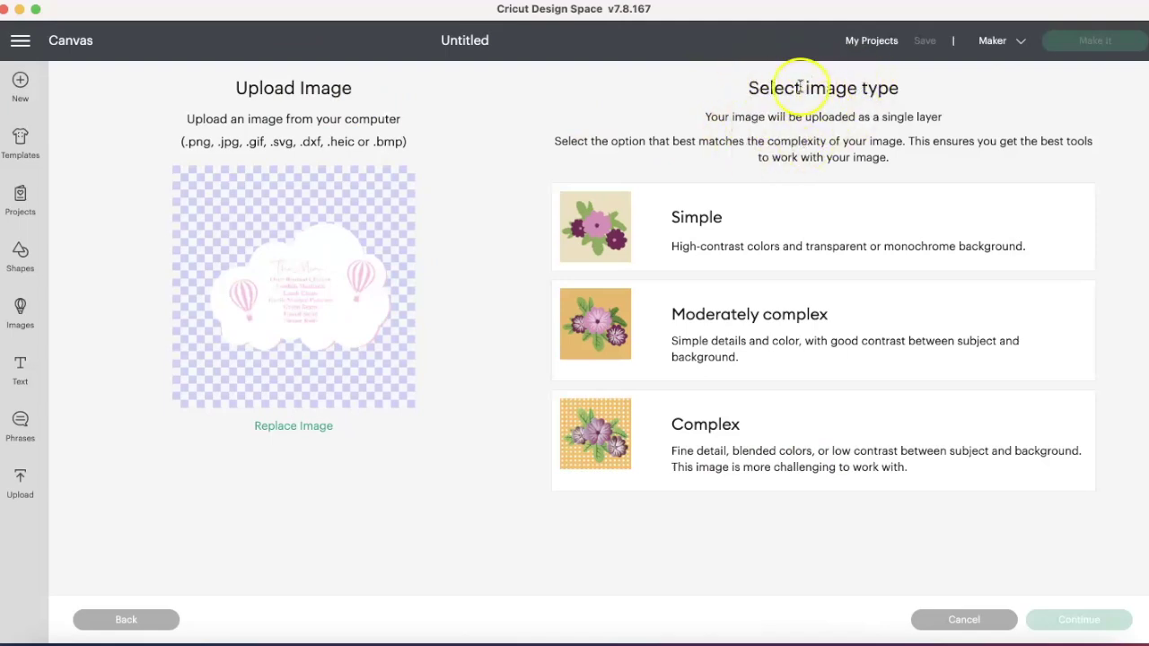
# - Classify the pink menu image as Complex, leave its background unedited and choose Print Then Cut Image as the upload type
pyautogui.click(741, 449)
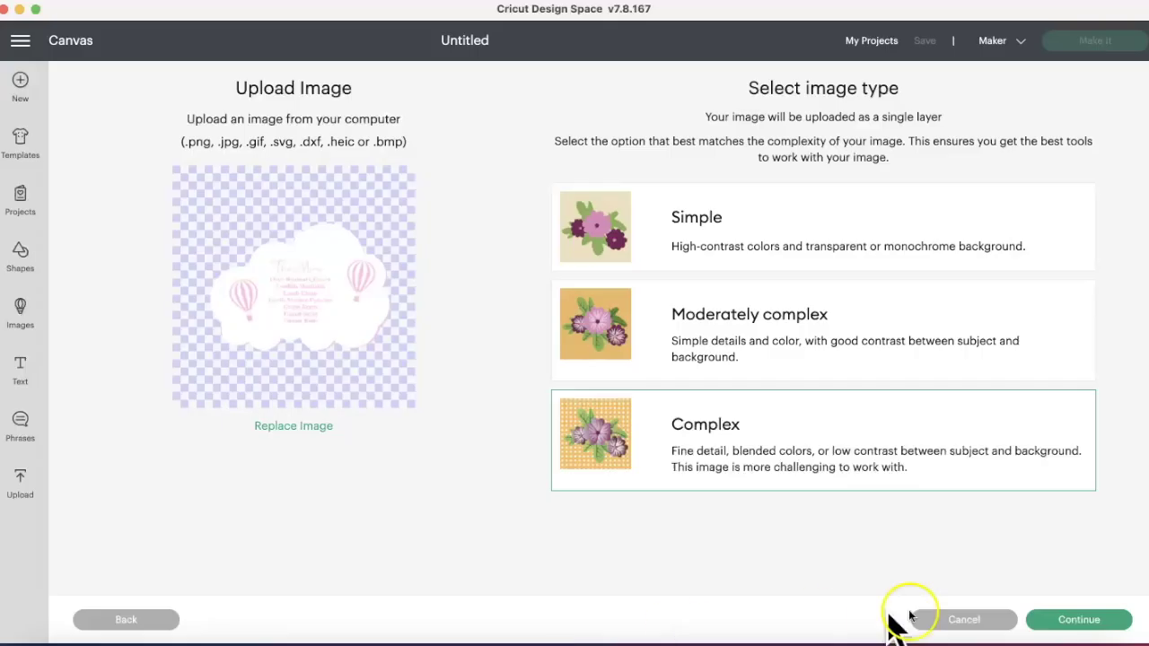
pyautogui.click(1065, 621)
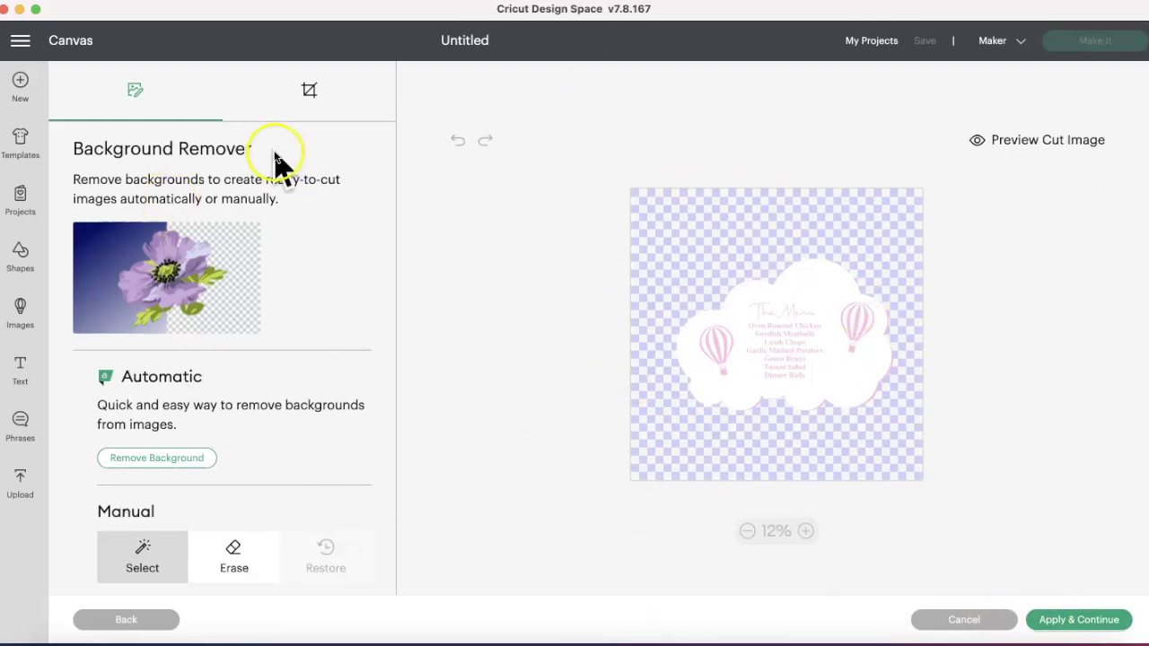
pyautogui.click(1112, 621)
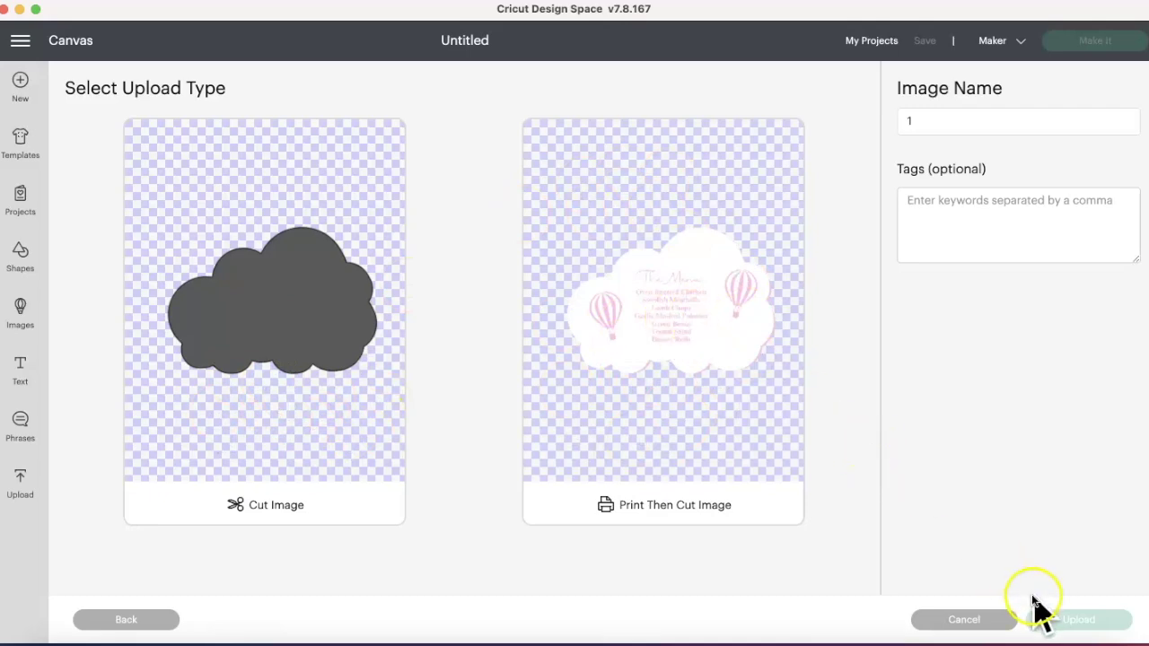
pyautogui.click(685, 444)
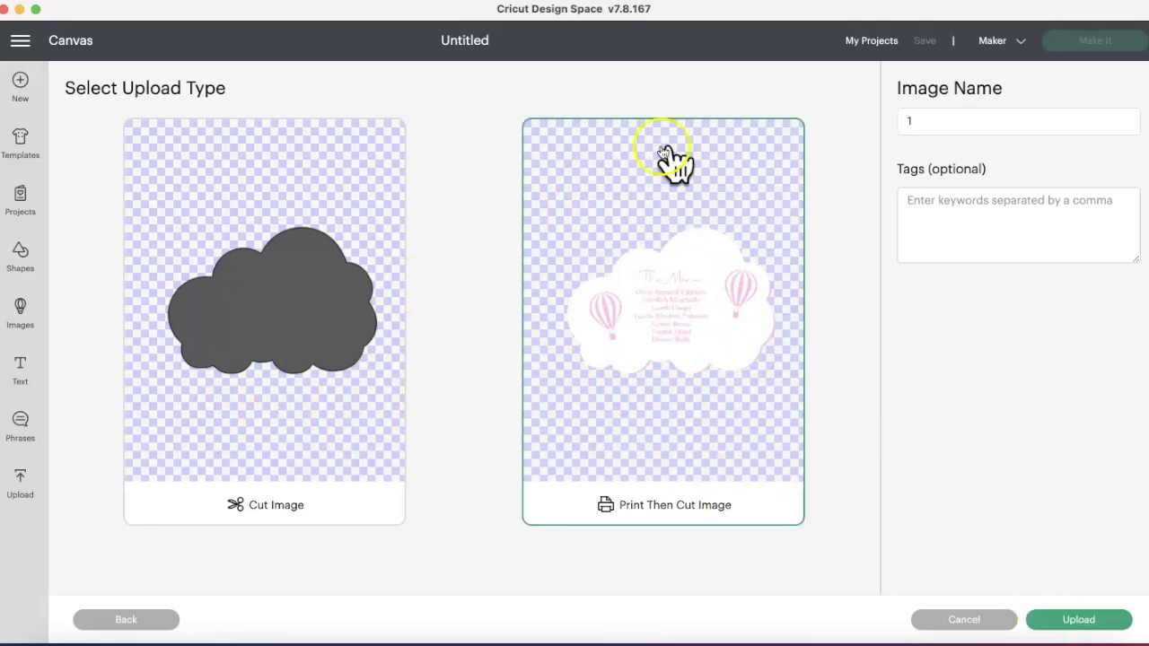